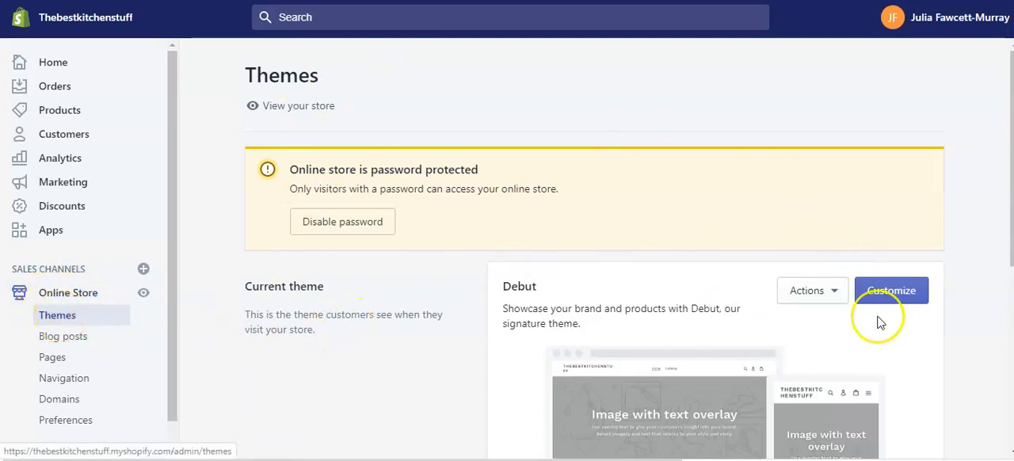
Open the Debut theme for customization and examine the default home page content down to the footer.
{"action": "left_click", "coordinate": [887, 293]}
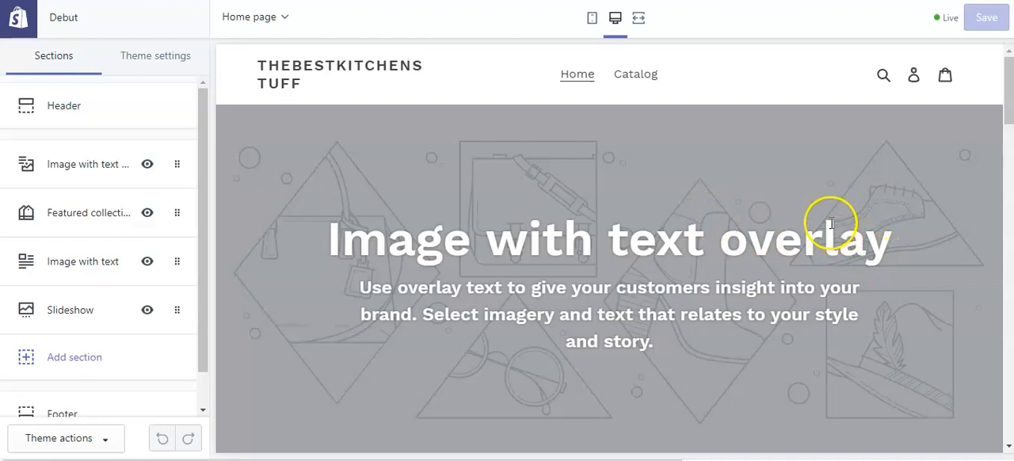
{"action": "scroll", "coordinate": [792, 146], "scroll_direction": "down", "scroll_amount": 5}
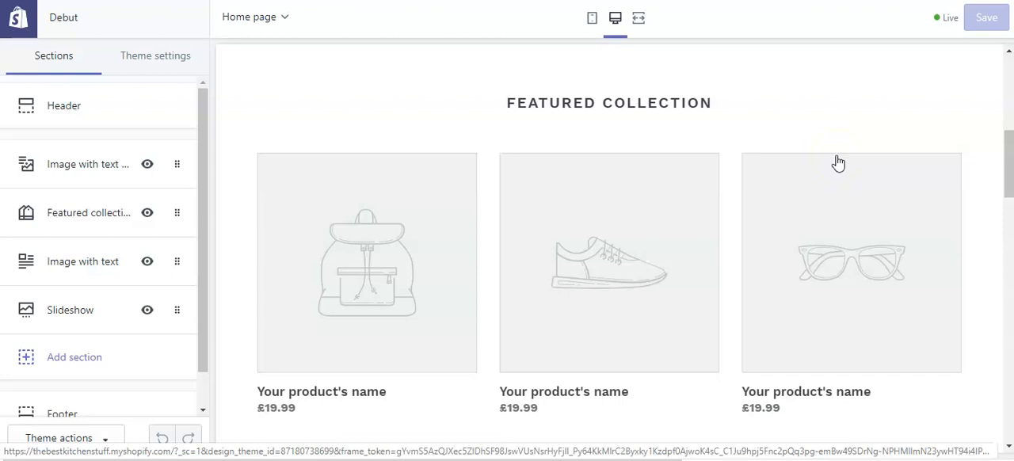
{"action": "left_click", "coordinate": [839, 163]}
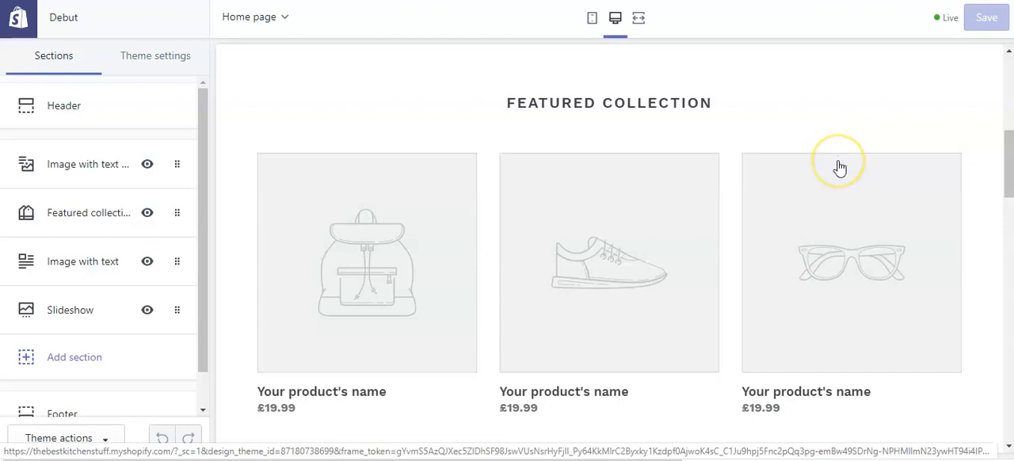
{"action": "scroll", "coordinate": [521, 237], "scroll_direction": "down", "scroll_amount": 2}
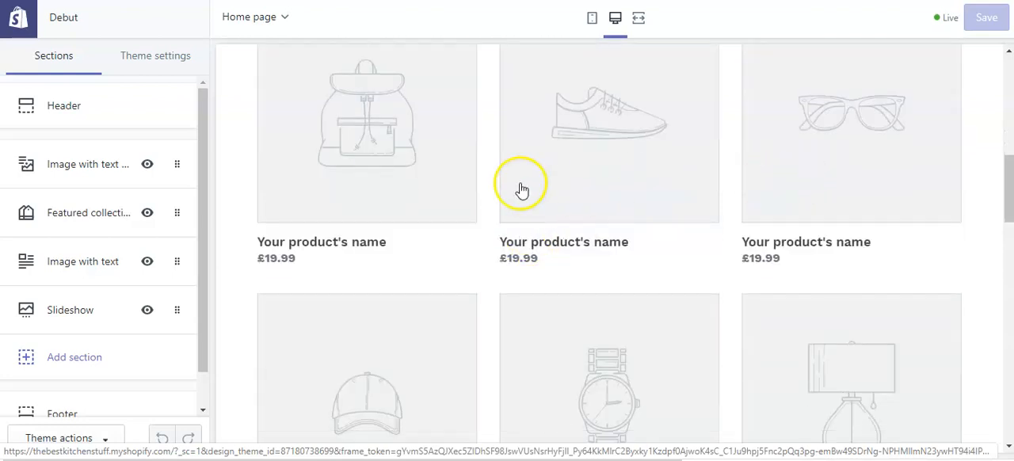
{"action": "scroll", "coordinate": [753, 153], "scroll_direction": "down", "scroll_amount": 3}
{"action": "scroll", "coordinate": [555, 297], "scroll_direction": "down", "scroll_amount": 1}
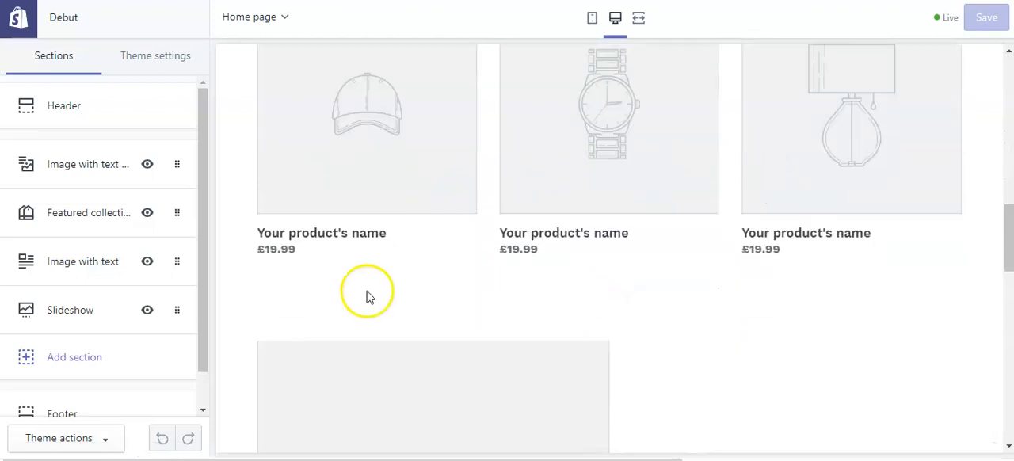
{"action": "scroll", "coordinate": [754, 167], "scroll_direction": "down", "scroll_amount": 1}
{"action": "scroll", "coordinate": [753, 167], "scroll_direction": "down", "scroll_amount": 3}
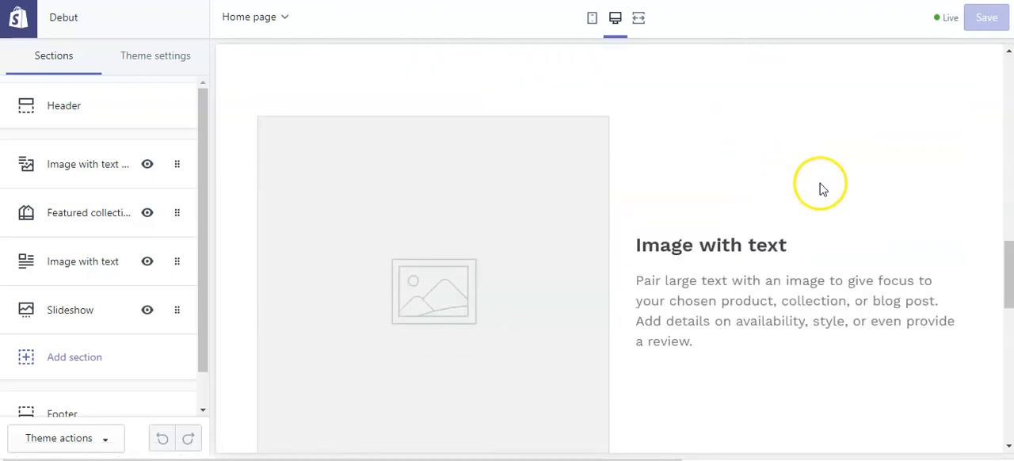
{"action": "scroll", "coordinate": [822, 186], "scroll_direction": "down", "scroll_amount": 1}
{"action": "scroll", "coordinate": [758, 229], "scroll_direction": "down", "scroll_amount": 5}
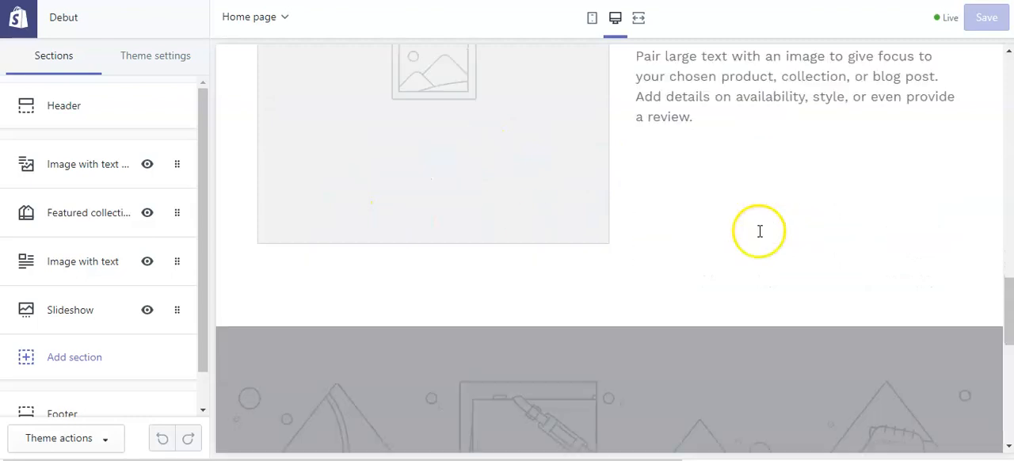
{"action": "scroll", "coordinate": [654, 255], "scroll_direction": "down", "scroll_amount": 2}
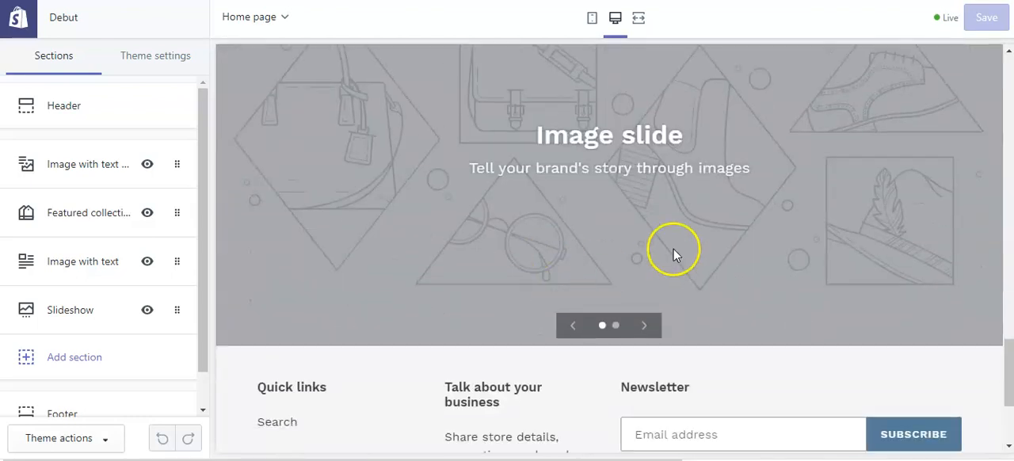
{"action": "scroll", "coordinate": [747, 240], "scroll_direction": "down", "scroll_amount": 1}
{"action": "scroll", "coordinate": [747, 240], "scroll_direction": "down", "scroll_amount": 1}
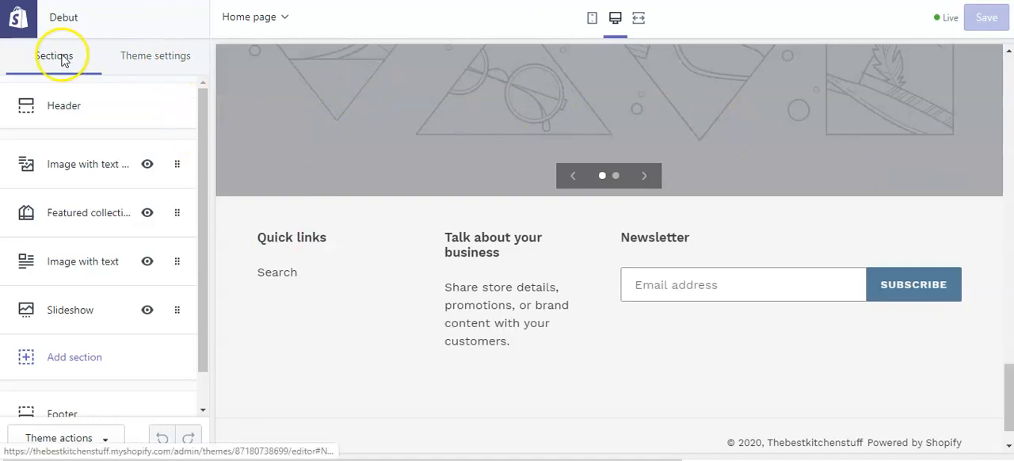
Compare the home page's section list with the preview and check the option for adding a section.
{"action": "scroll", "coordinate": [455, 158], "scroll_direction": "up", "scroll_amount": 20}
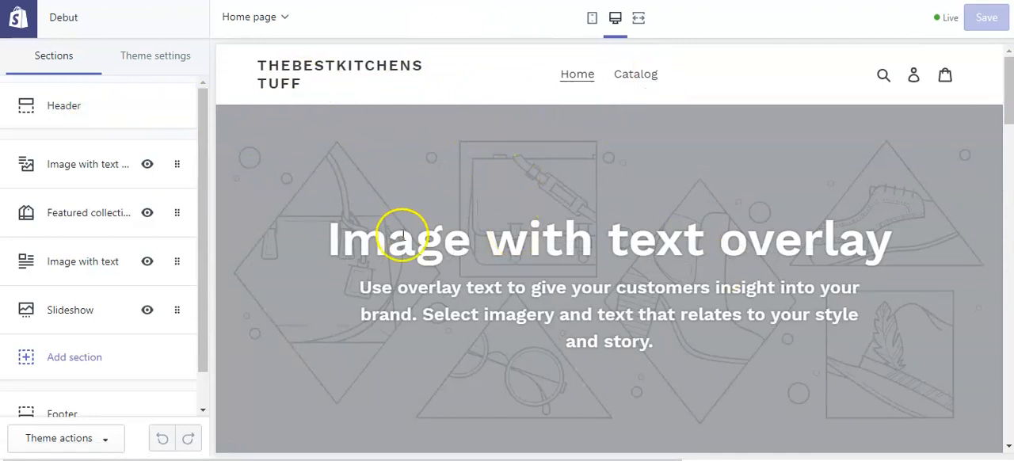
{"action": "scroll", "coordinate": [507, 252], "scroll_direction": "down", "scroll_amount": 1}
{"action": "scroll", "coordinate": [506, 252], "scroll_direction": "down", "scroll_amount": 1}
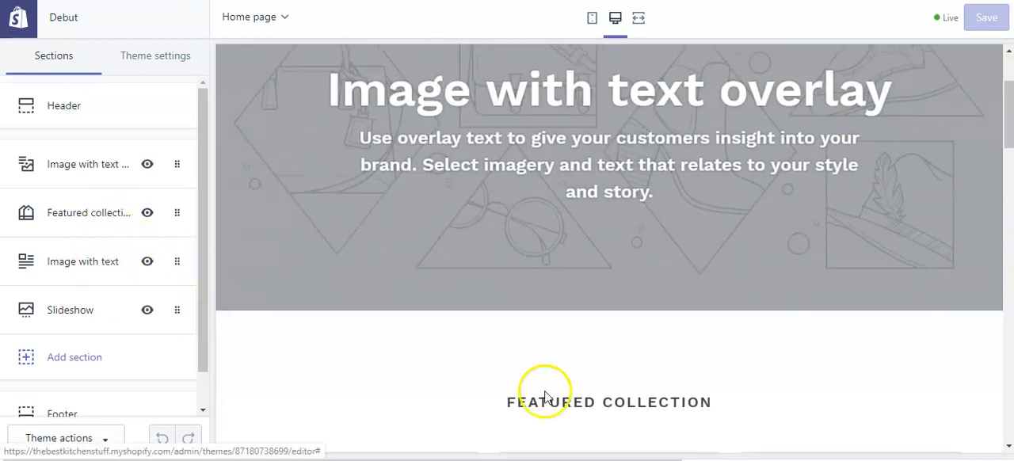
{"action": "scroll", "coordinate": [602, 396], "scroll_direction": "down", "scroll_amount": 4}
{"action": "scroll", "coordinate": [650, 408], "scroll_direction": "up", "scroll_amount": 6}
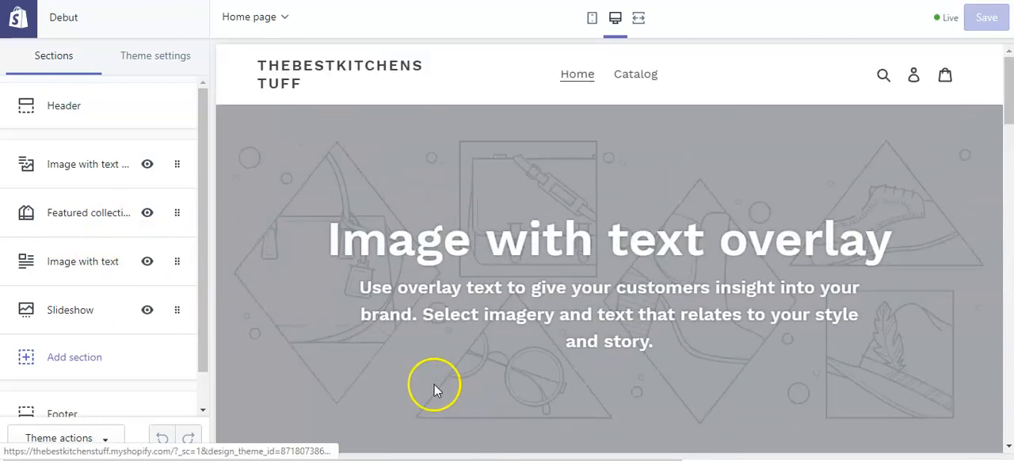
{"action": "left_click", "coordinate": [83, 356]}
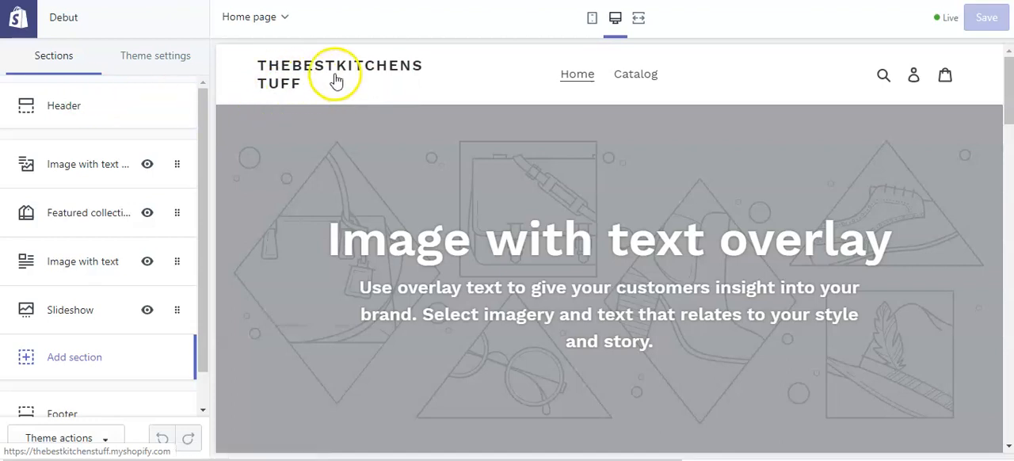
Open the Header section's settings and set the logo alignment to Centered.
{"action": "left_click", "coordinate": [64, 110]}
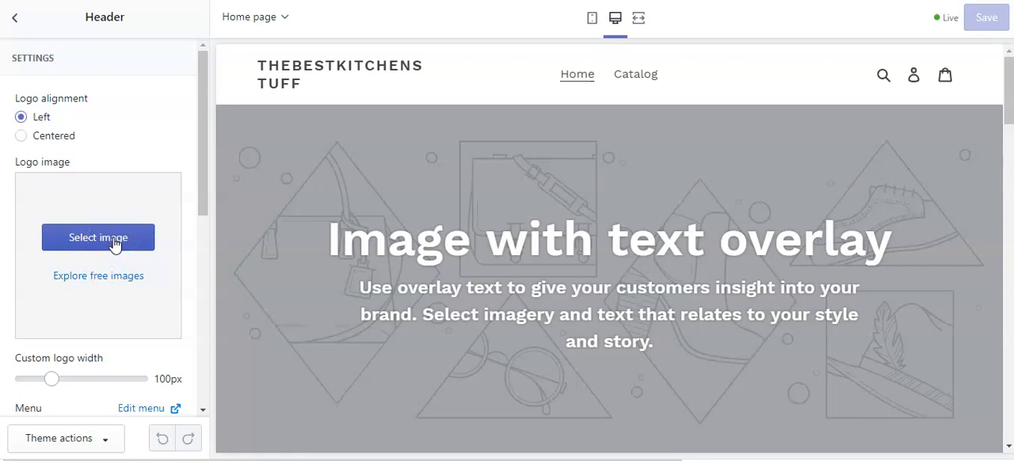
{"action": "left_click", "coordinate": [21, 135]}
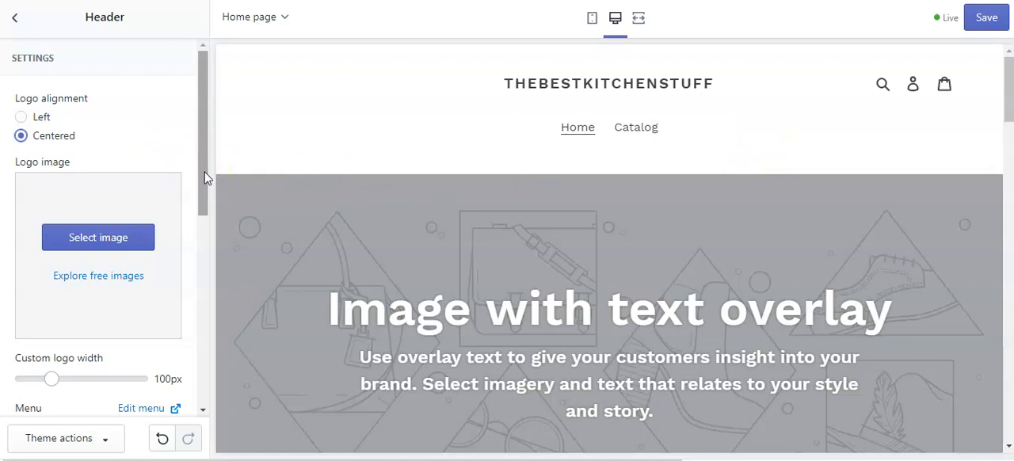
Show the header's announcement bar and set its text to "WORLDWIDE FREE Shipping!".
{"action": "scroll", "coordinate": [204, 190], "scroll_direction": "down", "scroll_amount": 3}
{"action": "left_click", "coordinate": [146, 258]}
{"action": "left_click_drag", "start_coordinate": [206, 228], "coordinate": [213, 281]}
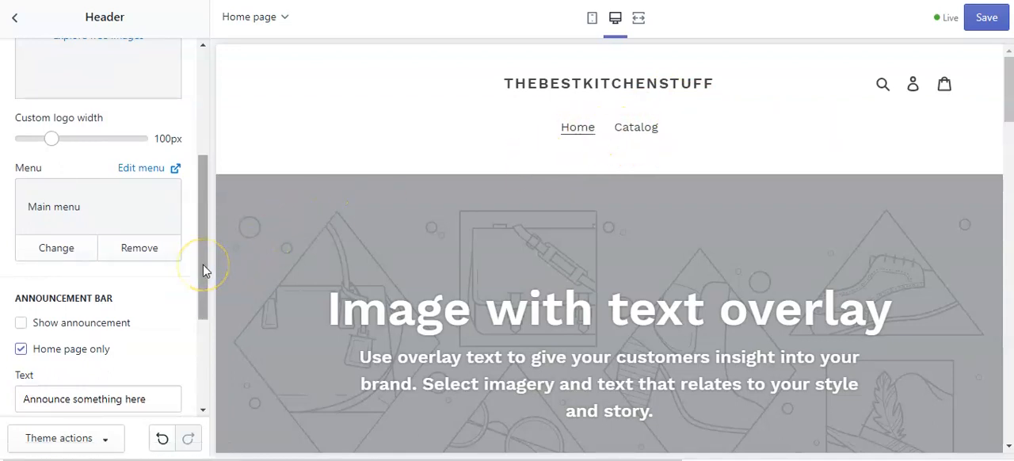
{"action": "left_click_drag", "start_coordinate": [203, 271], "coordinate": [205, 286]}
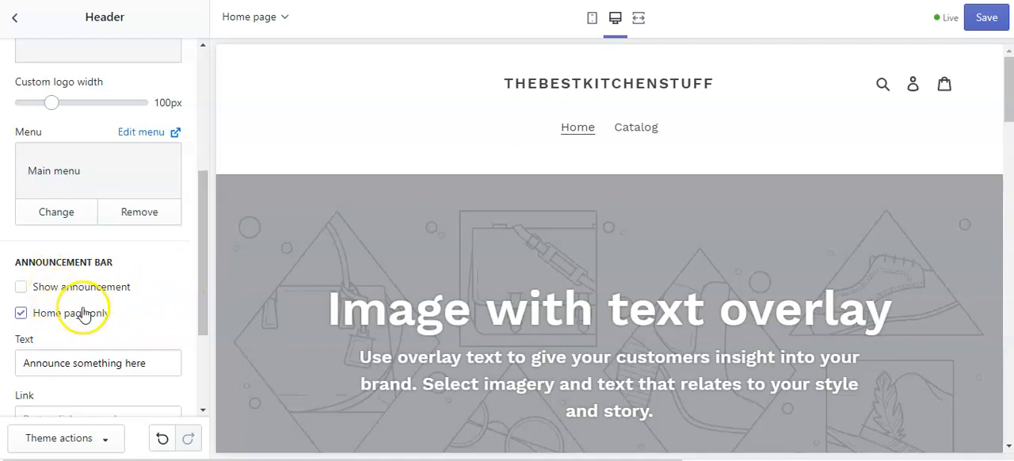
{"action": "left_click", "coordinate": [21, 287]}
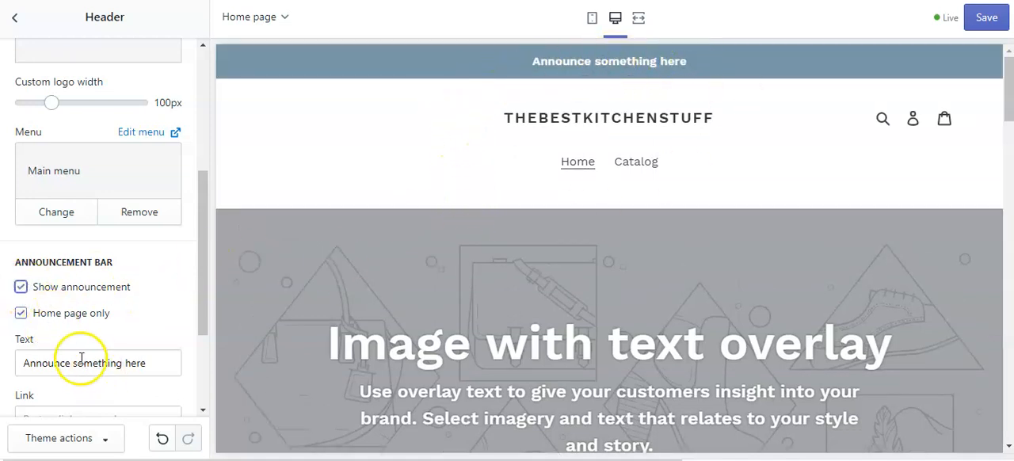
{"action": "left_click", "coordinate": [158, 365]}
{"action": "key", "text": "BackSpace"}
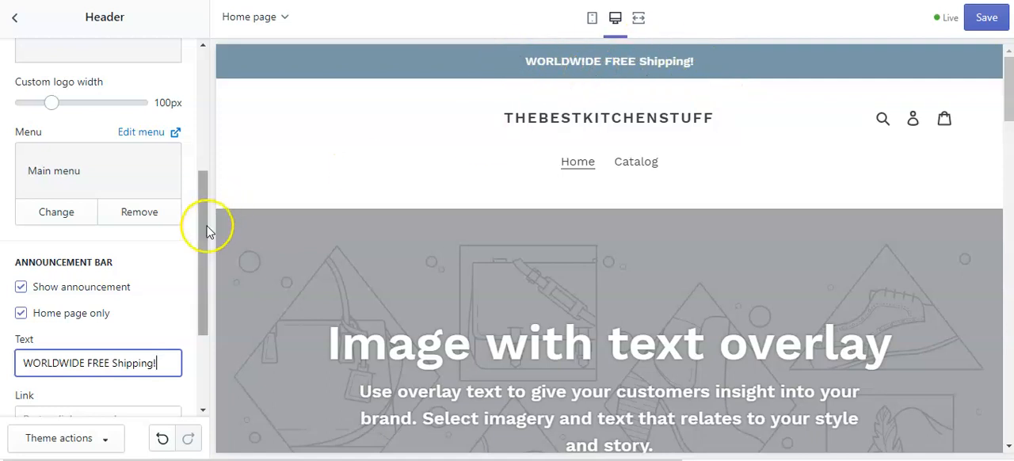
{"action": "left_click_drag", "start_coordinate": [204, 251], "coordinate": [210, 327]}
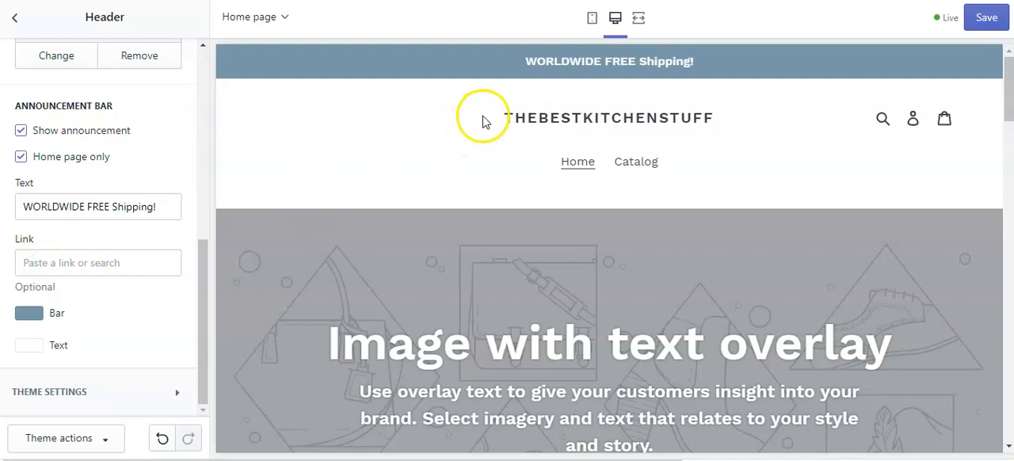
{"action": "left_click_drag", "start_coordinate": [203, 304], "coordinate": [199, 345]}
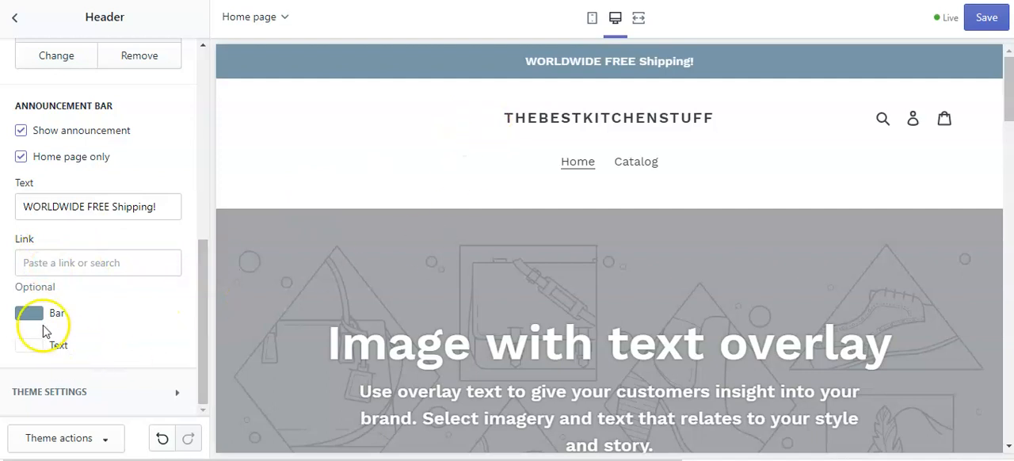
Turn off the announcement bar, save the header changes and return to the section list.
{"action": "left_click", "coordinate": [20, 130]}
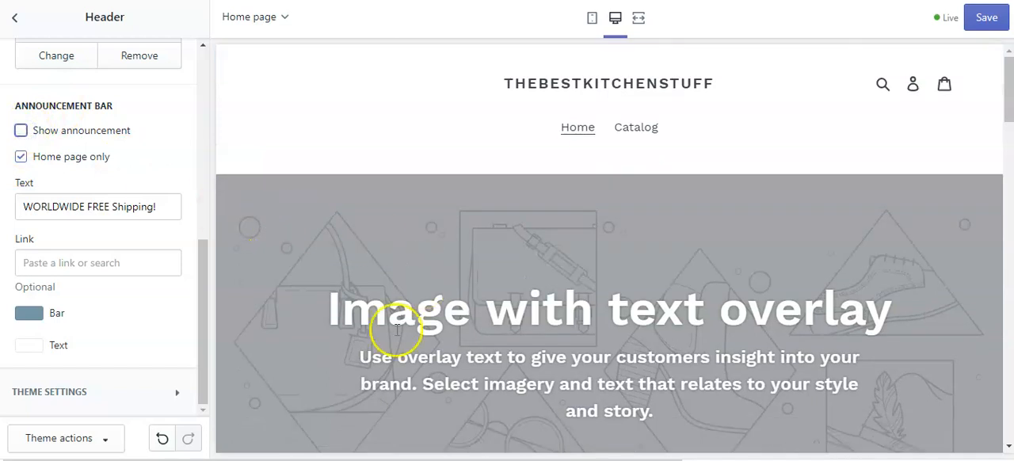
{"action": "left_click", "coordinate": [204, 327]}
{"action": "left_click_drag", "start_coordinate": [203, 328], "coordinate": [207, 93]}
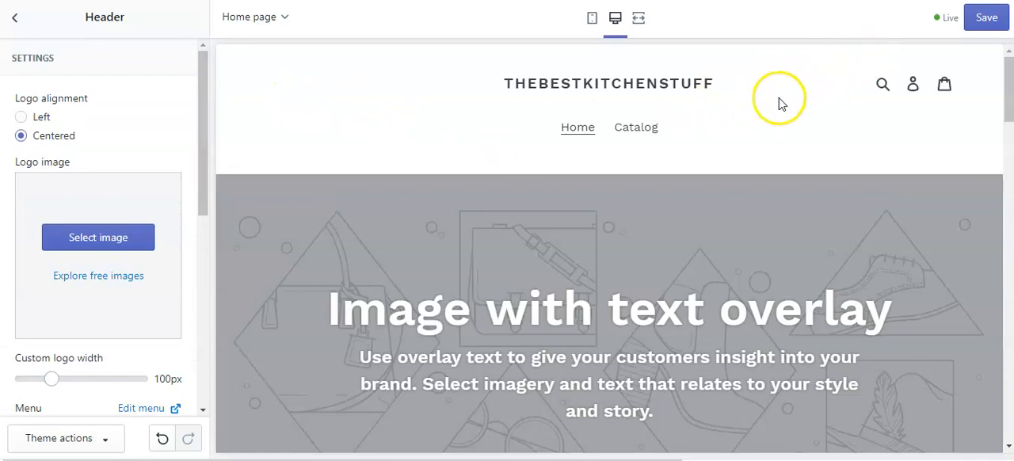
{"action": "left_click", "coordinate": [986, 18]}
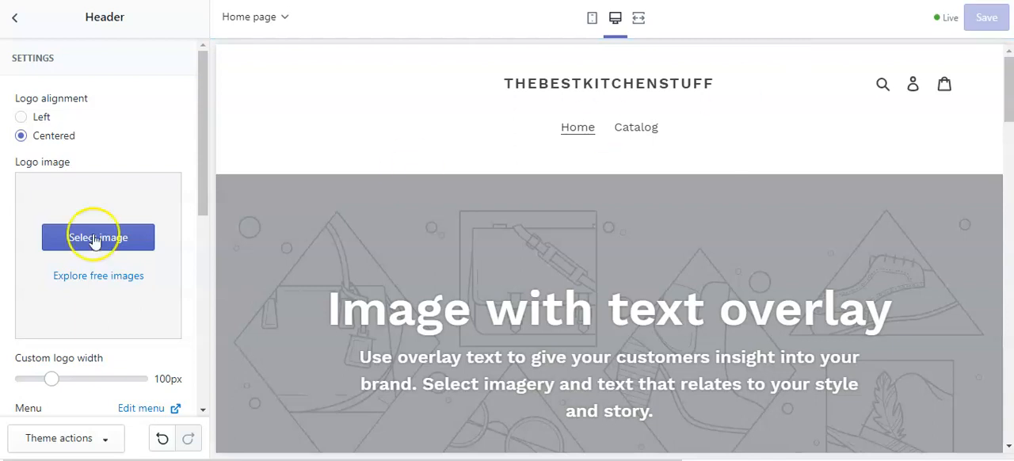
{"action": "left_click", "coordinate": [17, 24]}
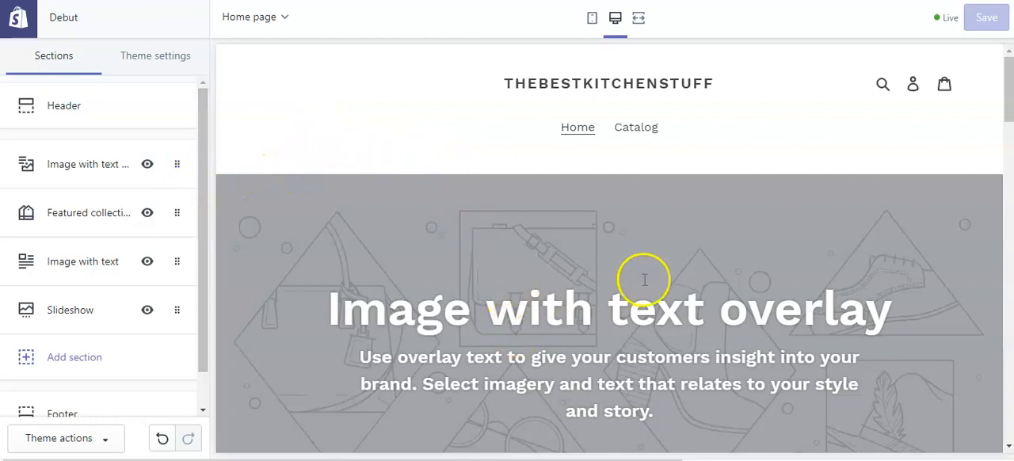
Open the Image with text overlay section's settings and start selecting its image.
{"action": "scroll", "coordinate": [645, 279], "scroll_direction": "down", "scroll_amount": 2}
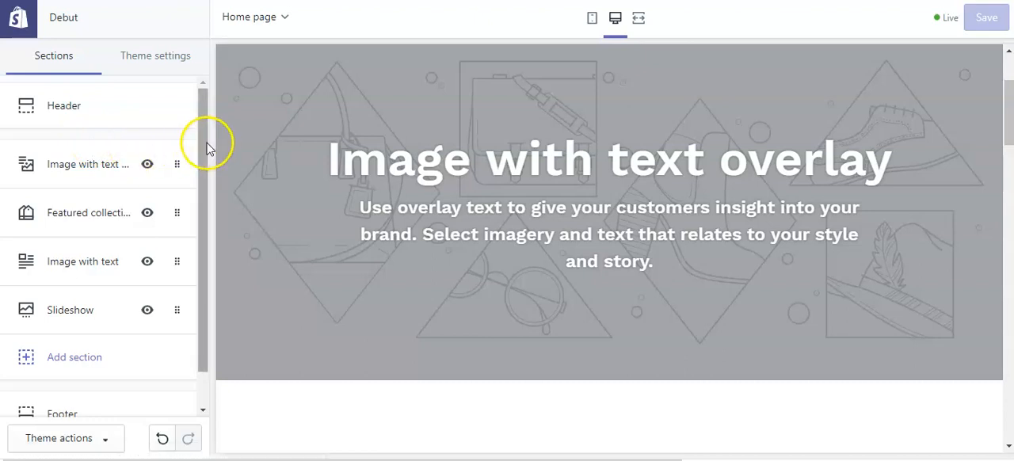
{"action": "left_click_drag", "start_coordinate": [200, 141], "coordinate": [199, 162]}
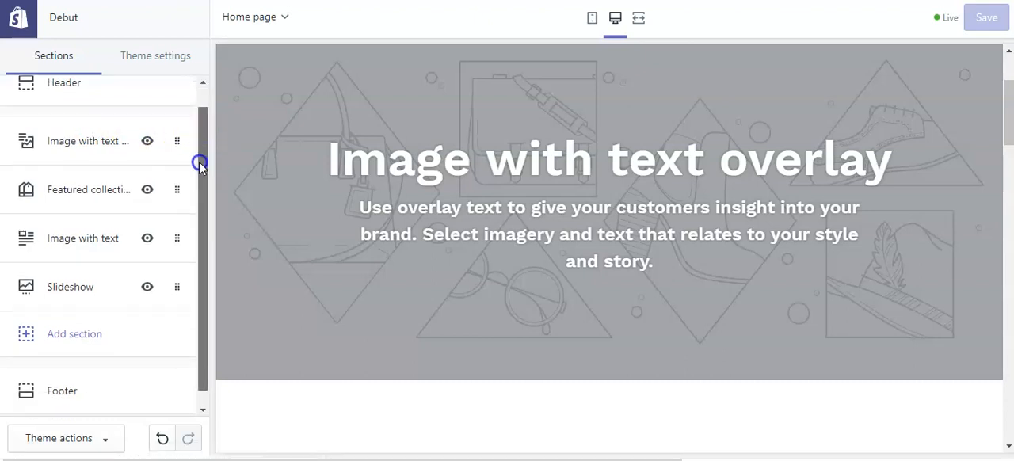
{"action": "left_click", "coordinate": [102, 148]}
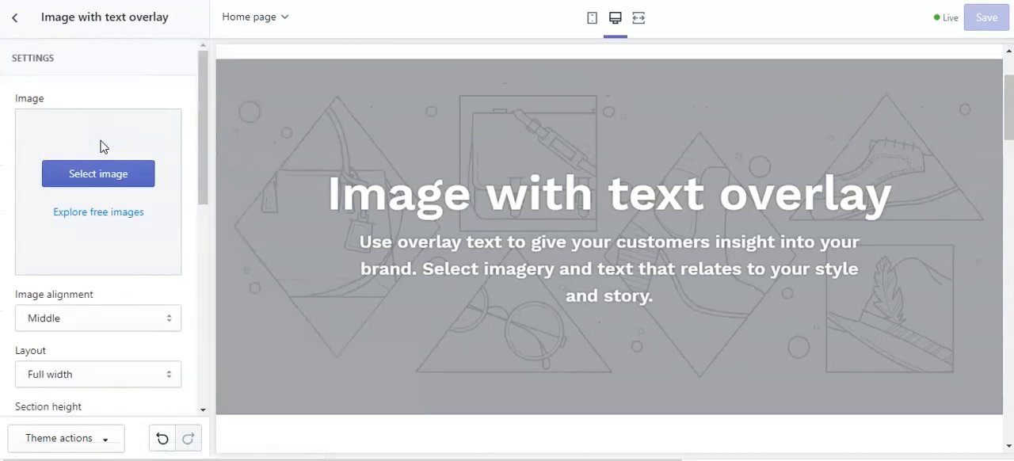
{"action": "left_click", "coordinate": [62, 177]}
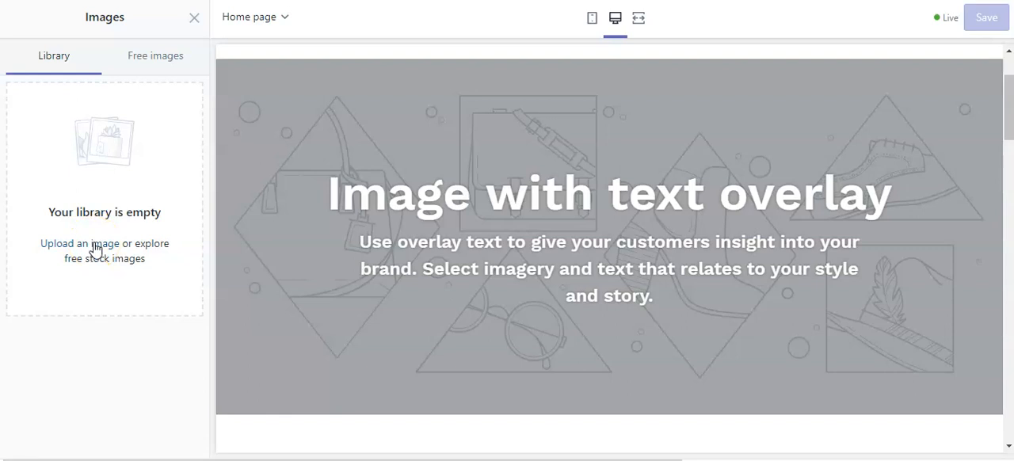
Open the free stock images and browse the categories for one that suits a kitchen products store.
{"action": "left_click", "coordinate": [157, 62]}
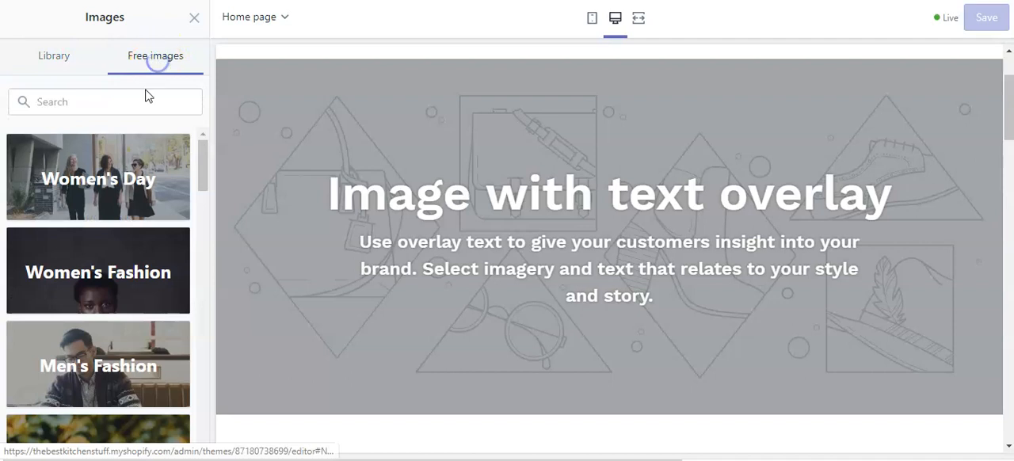
{"action": "scroll", "coordinate": [125, 254], "scroll_direction": "down", "scroll_amount": 3}
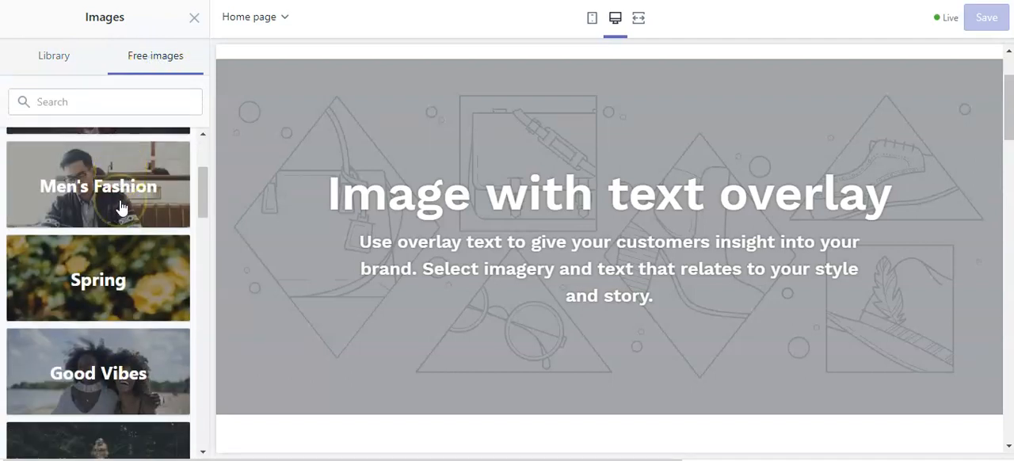
{"action": "scroll", "coordinate": [121, 208], "scroll_direction": "down", "scroll_amount": 7}
{"action": "left_click", "coordinate": [99, 307]}
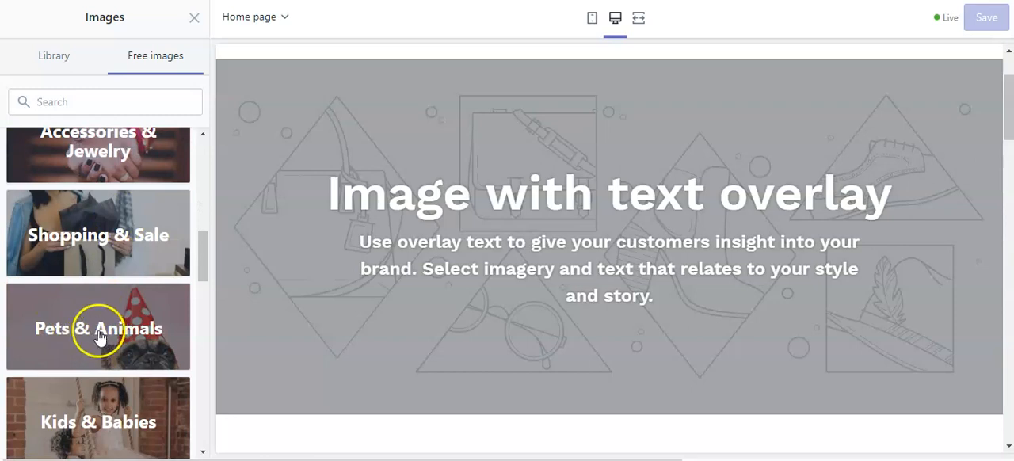
{"action": "scroll", "coordinate": [113, 303], "scroll_direction": "up", "scroll_amount": 10}
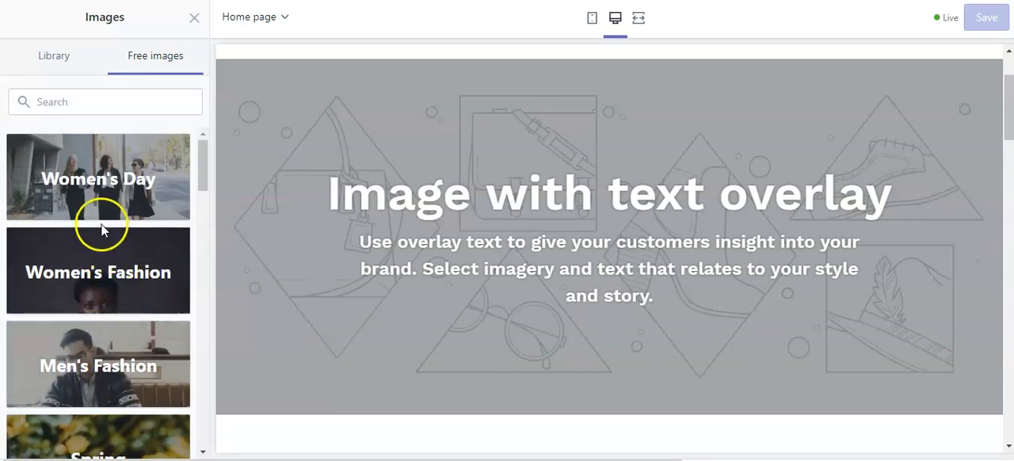
{"action": "scroll", "coordinate": [102, 237], "scroll_direction": "down", "scroll_amount": 12}
{"action": "scroll", "coordinate": [123, 269], "scroll_direction": "down", "scroll_amount": 5}
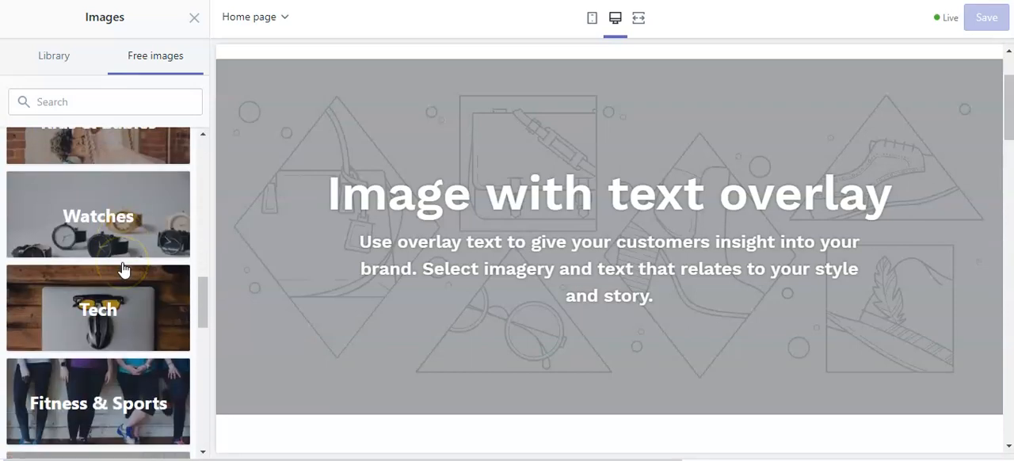
{"action": "scroll", "coordinate": [123, 268], "scroll_direction": "up", "scroll_amount": 5}
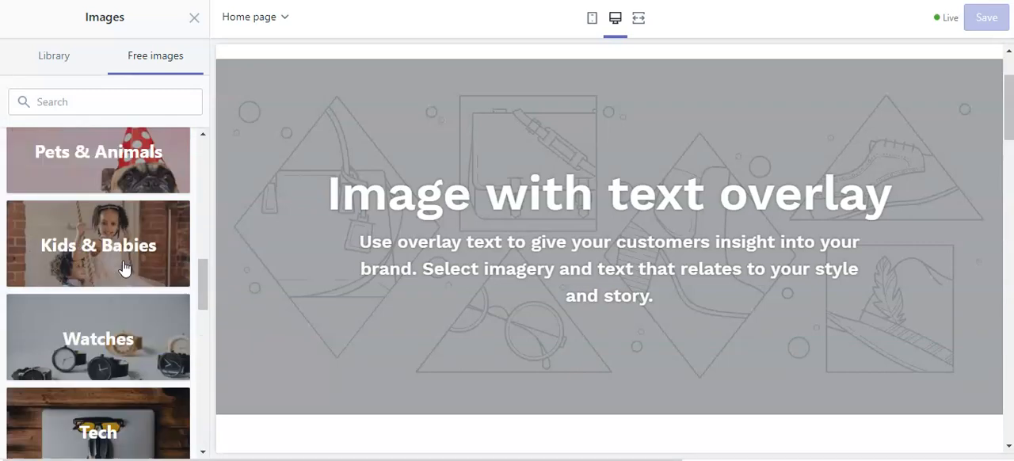
{"action": "scroll", "coordinate": [123, 267], "scroll_direction": "down", "scroll_amount": 4}
{"action": "left_click", "coordinate": [129, 266]}
{"action": "scroll", "coordinate": [130, 262], "scroll_direction": "up", "scroll_amount": 15}
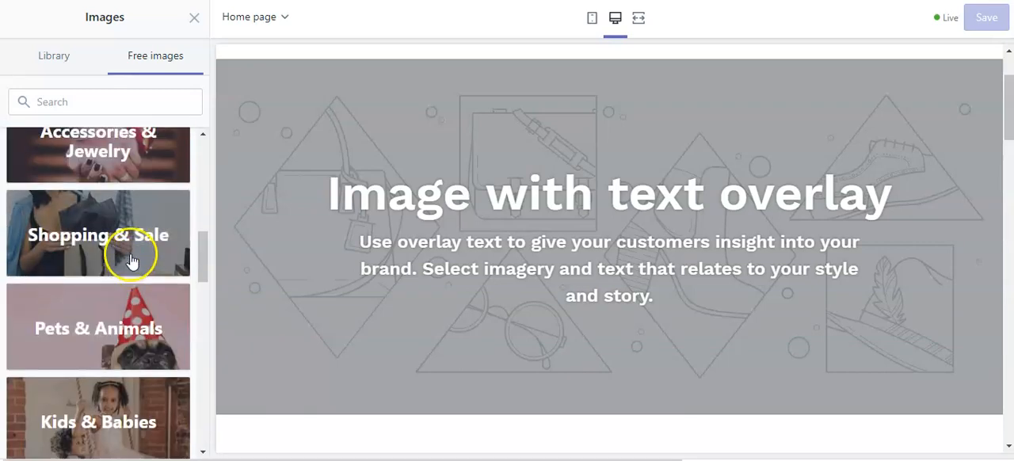
Search the free stock images for "kitchen".
{"action": "left_click", "coordinate": [50, 102]}
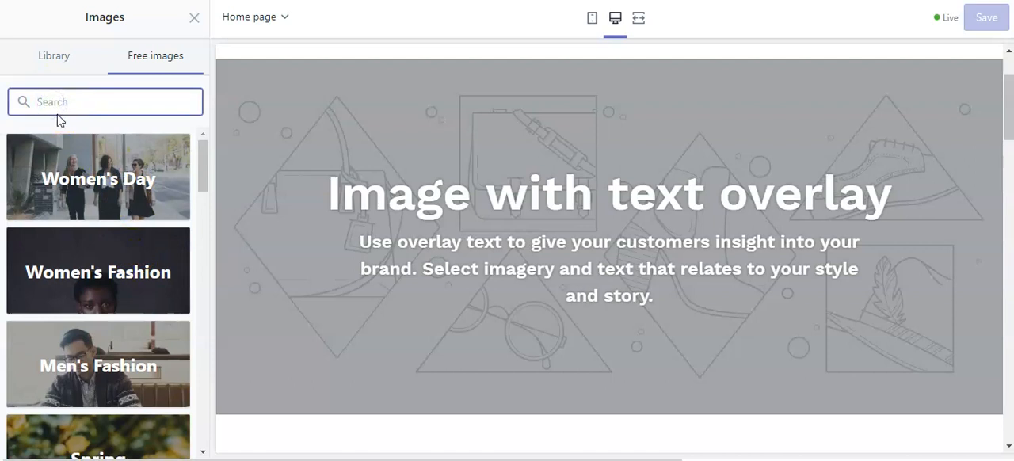
{"action": "type", "text": "kitchen"}
{"action": "key", "text": "Return"}
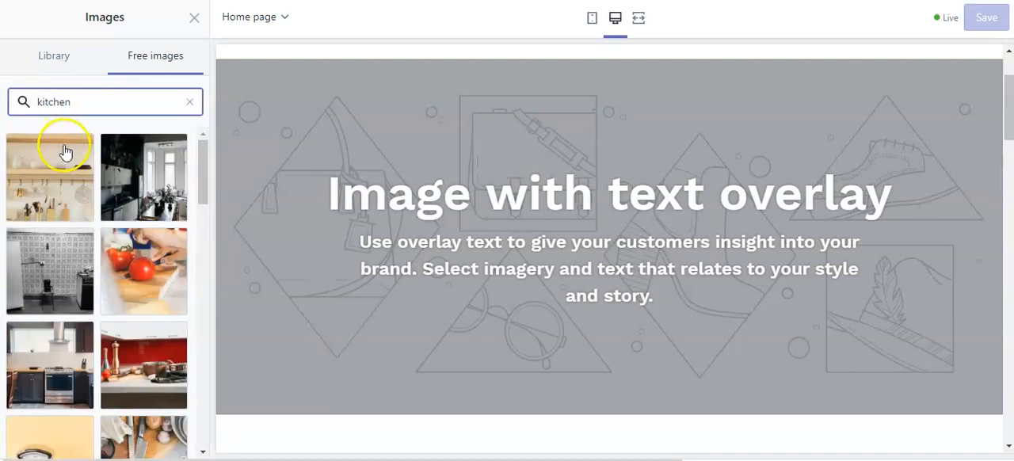
Look through the kitchen stock photos, loading more results, to find a suitable background for the text overlay section.
{"action": "scroll", "coordinate": [139, 262], "scroll_direction": "down", "scroll_amount": 2}
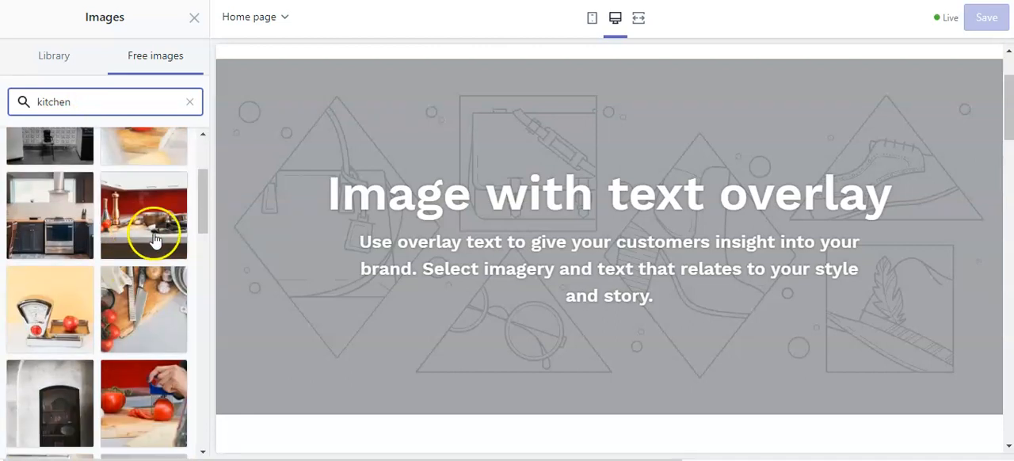
{"action": "scroll", "coordinate": [63, 294], "scroll_direction": "down", "scroll_amount": 4}
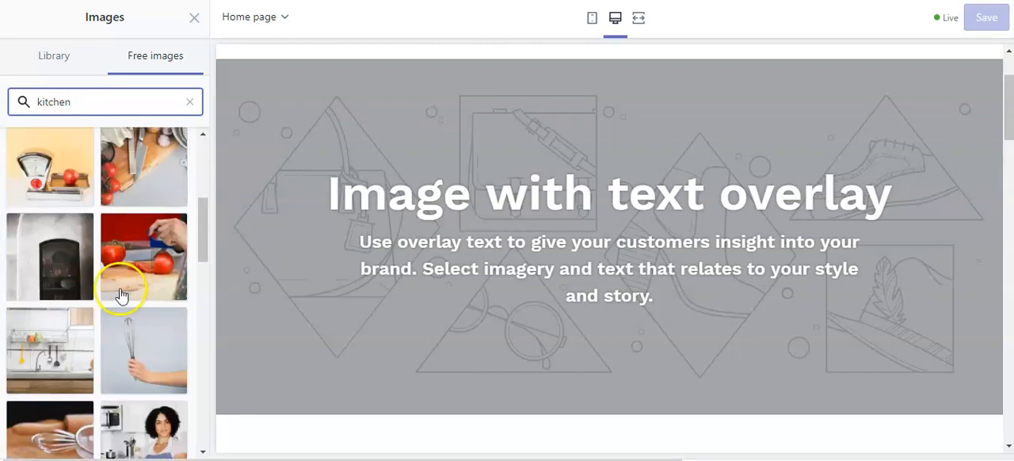
{"action": "scroll", "coordinate": [143, 266], "scroll_direction": "down", "scroll_amount": 4}
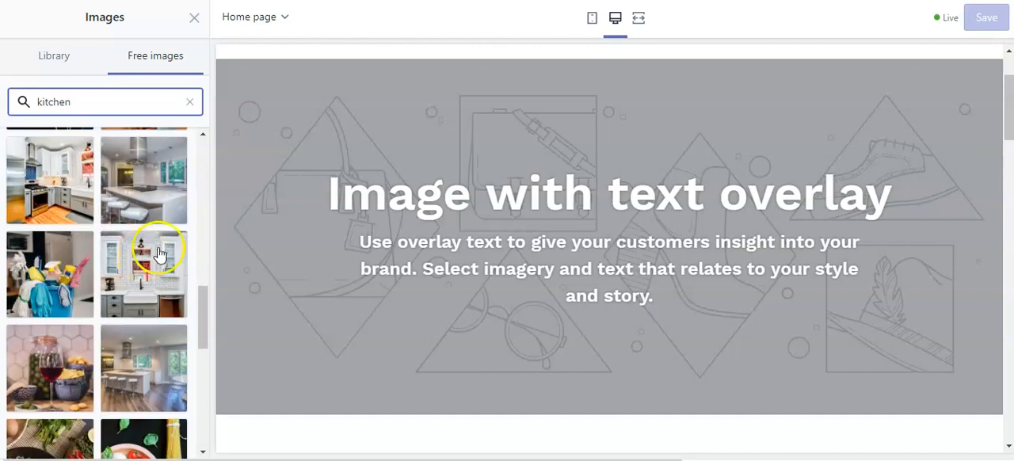
{"action": "scroll", "coordinate": [160, 252], "scroll_direction": "down", "scroll_amount": 3}
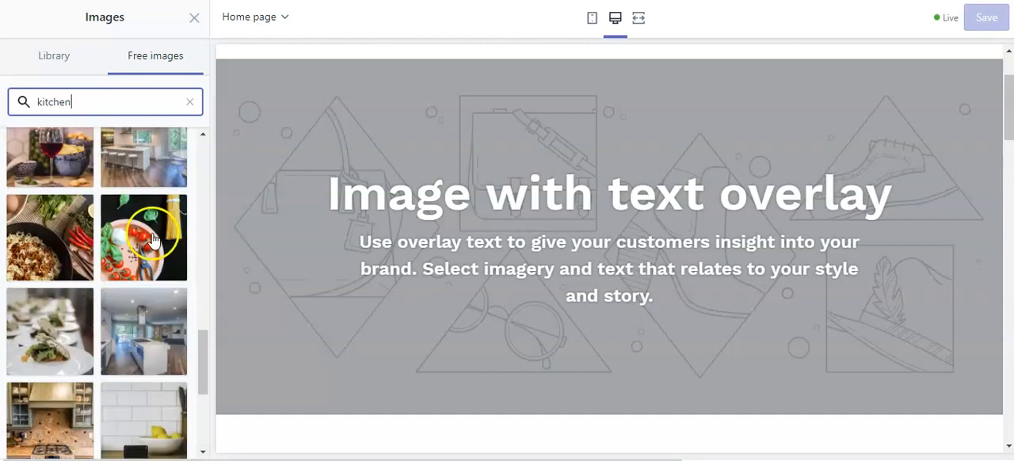
{"action": "scroll", "coordinate": [153, 240], "scroll_direction": "down", "scroll_amount": 3}
{"action": "left_click", "coordinate": [114, 368]}
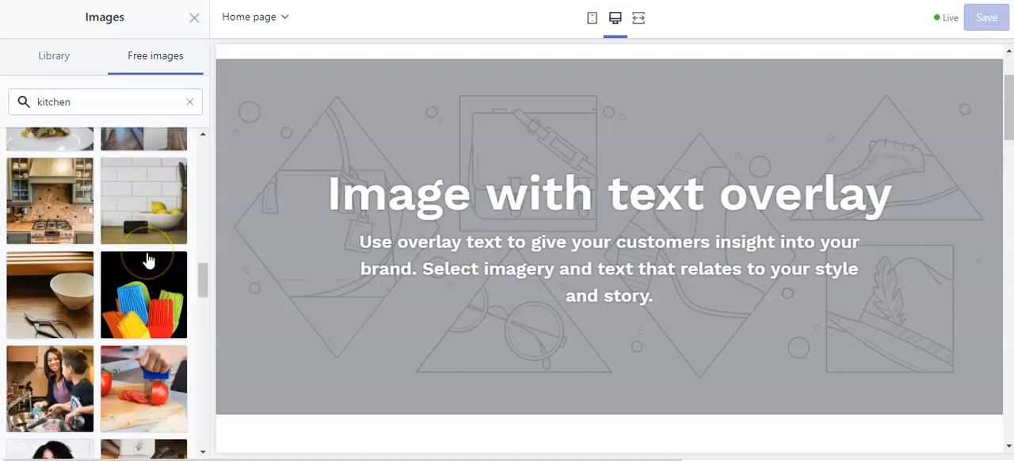
{"action": "scroll", "coordinate": [147, 260], "scroll_direction": "down", "scroll_amount": 2}
{"action": "scroll", "coordinate": [147, 255], "scroll_direction": "down", "scroll_amount": 2}
{"action": "left_click", "coordinate": [146, 280]}
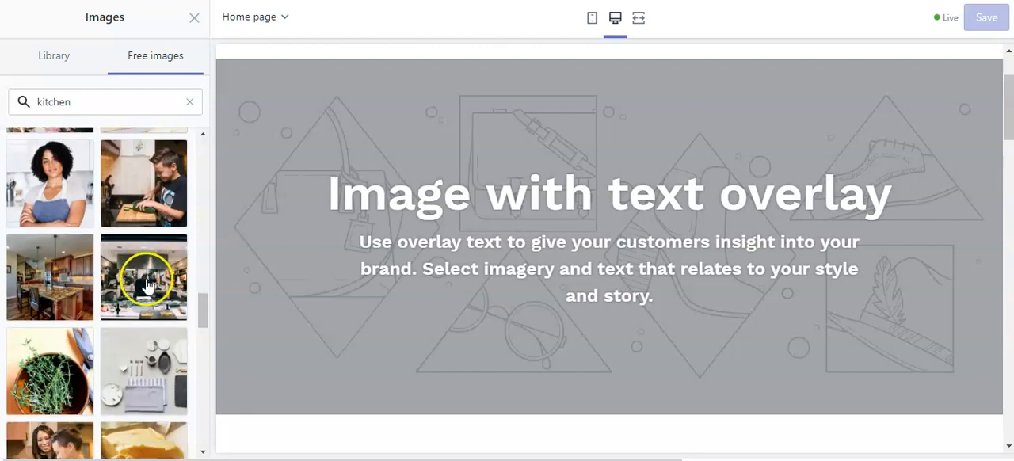
{"action": "scroll", "coordinate": [133, 270], "scroll_direction": "down", "scroll_amount": 5}
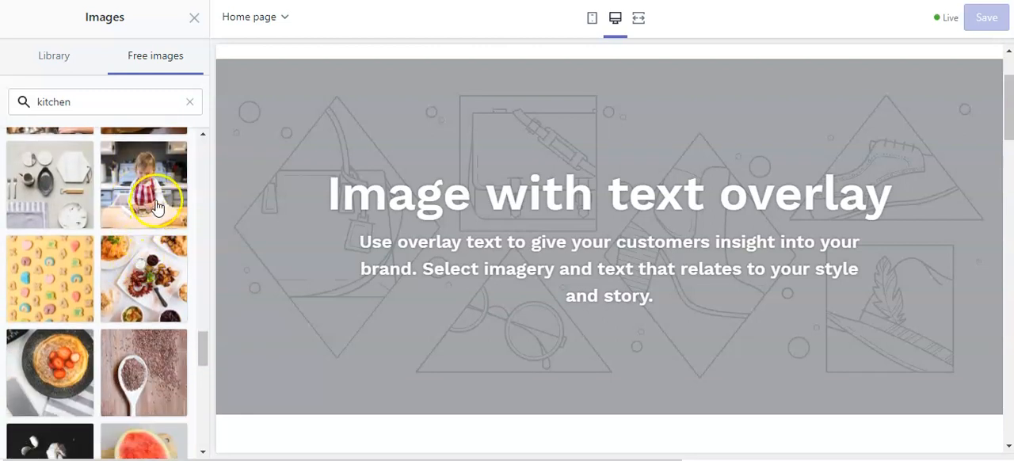
{"action": "scroll", "coordinate": [151, 238], "scroll_direction": "down", "scroll_amount": 6}
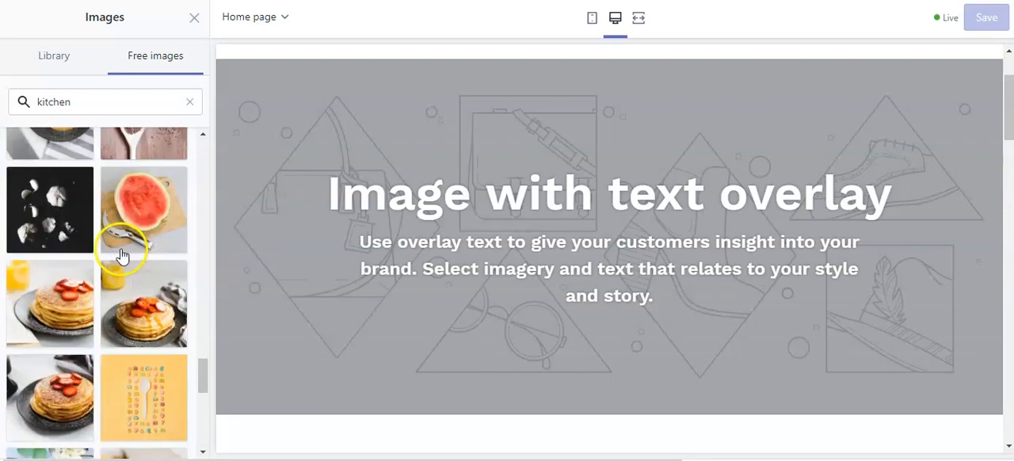
{"action": "scroll", "coordinate": [146, 243], "scroll_direction": "down", "scroll_amount": 5}
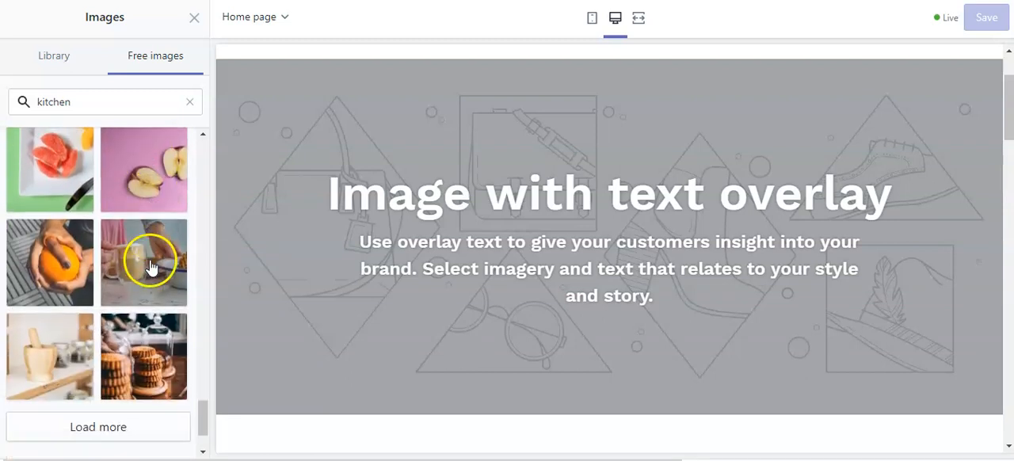
{"action": "left_click", "coordinate": [129, 321]}
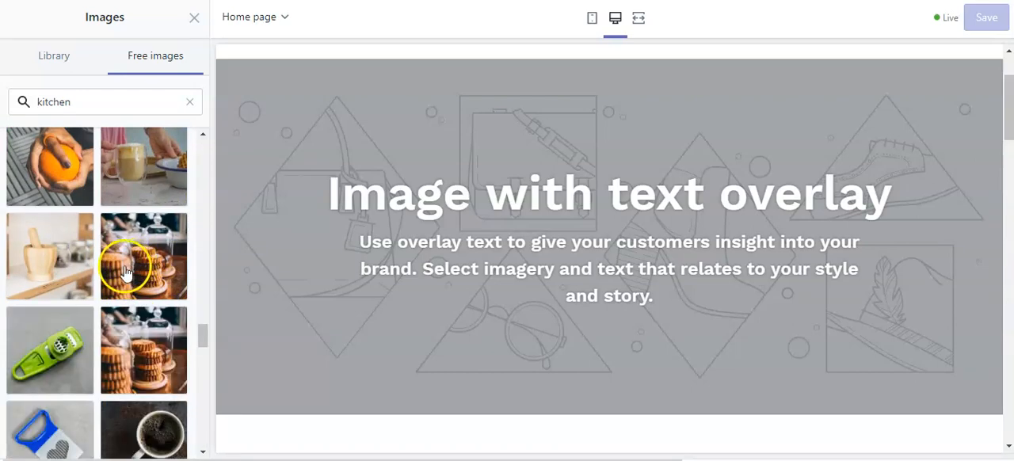
{"action": "scroll", "coordinate": [119, 282], "scroll_direction": "down", "scroll_amount": 2}
{"action": "scroll", "coordinate": [135, 289], "scroll_direction": "up", "scroll_amount": 5}
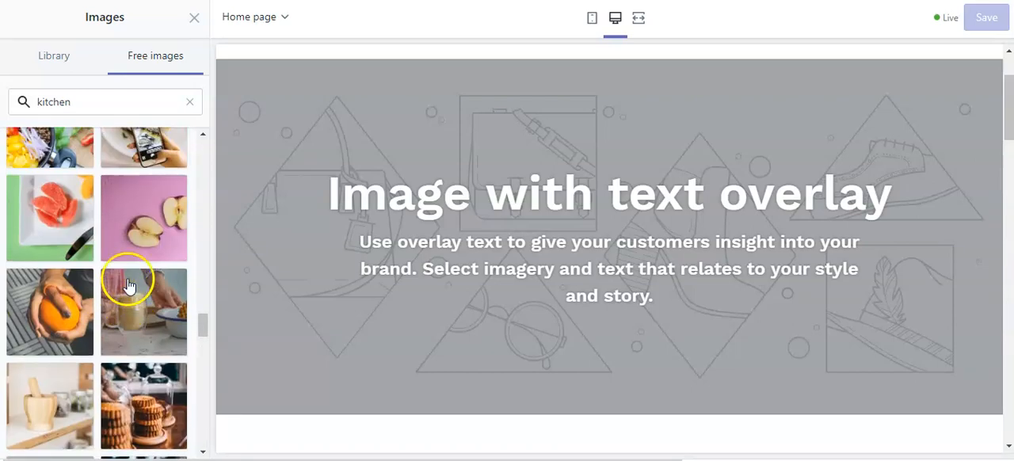
{"action": "scroll", "coordinate": [129, 281], "scroll_direction": "up", "scroll_amount": 5}
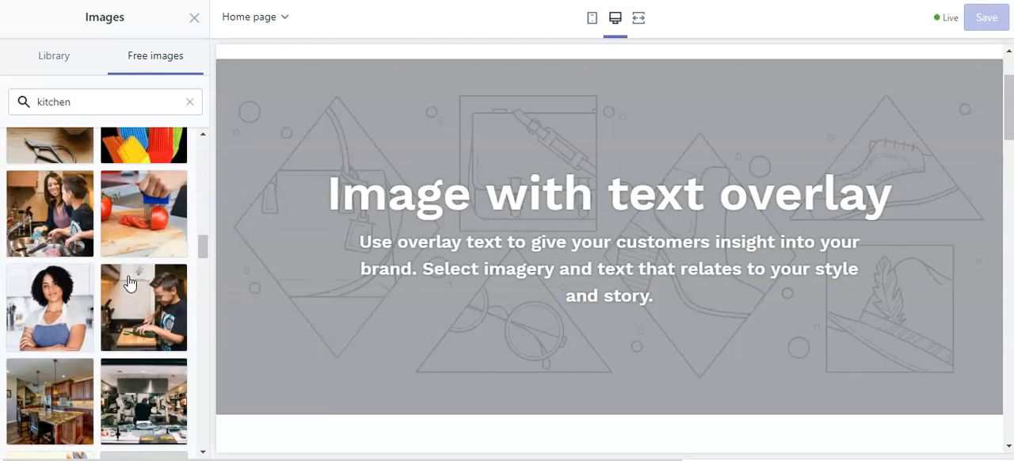
{"action": "scroll", "coordinate": [130, 285], "scroll_direction": "up", "scroll_amount": 5}
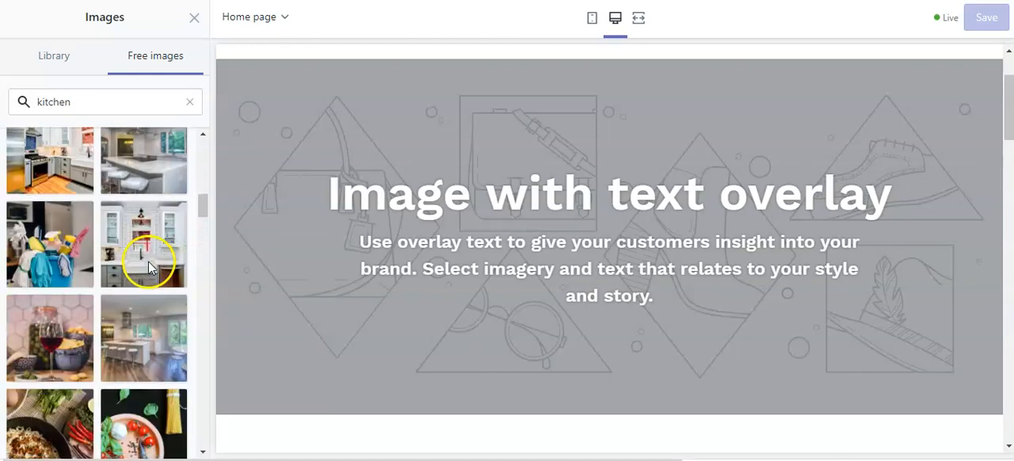
{"action": "scroll", "coordinate": [138, 287], "scroll_direction": "up", "scroll_amount": 3}
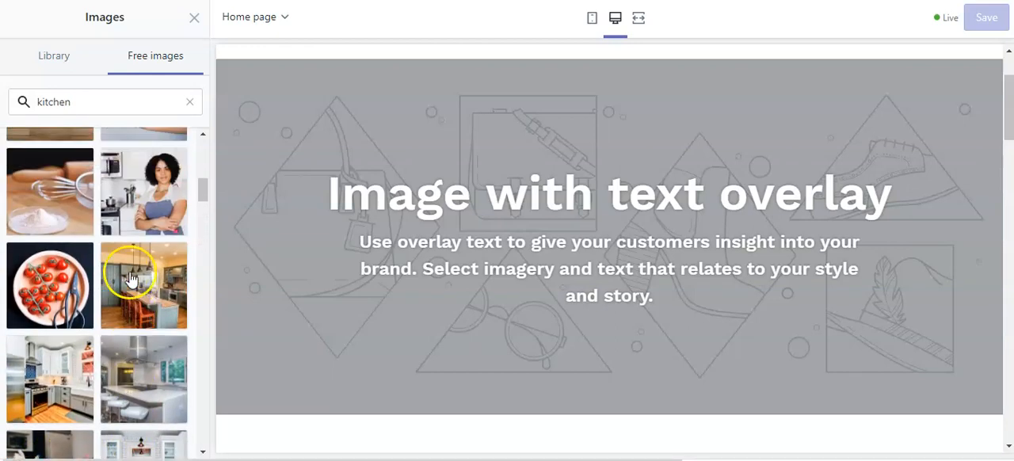
{"action": "scroll", "coordinate": [141, 281], "scroll_direction": "up", "scroll_amount": 5}
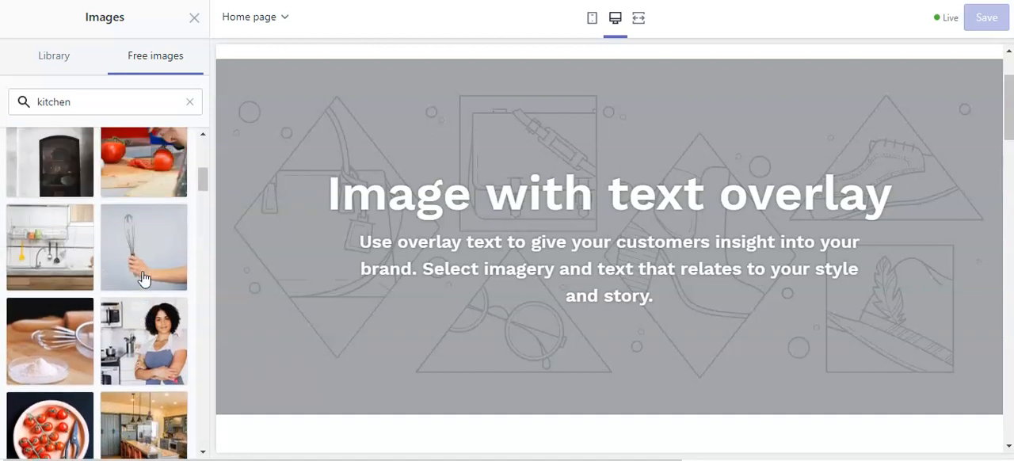
{"action": "scroll", "coordinate": [135, 285], "scroll_direction": "up", "scroll_amount": 6}
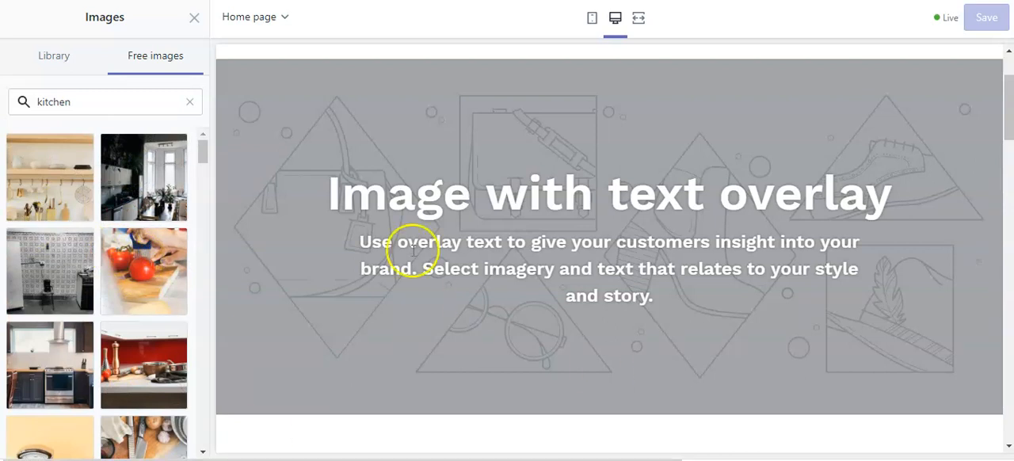
Set the section's image to the kitchen photo with wooden shelves, dishes and hanging utensils.
{"action": "left_click", "coordinate": [64, 192]}
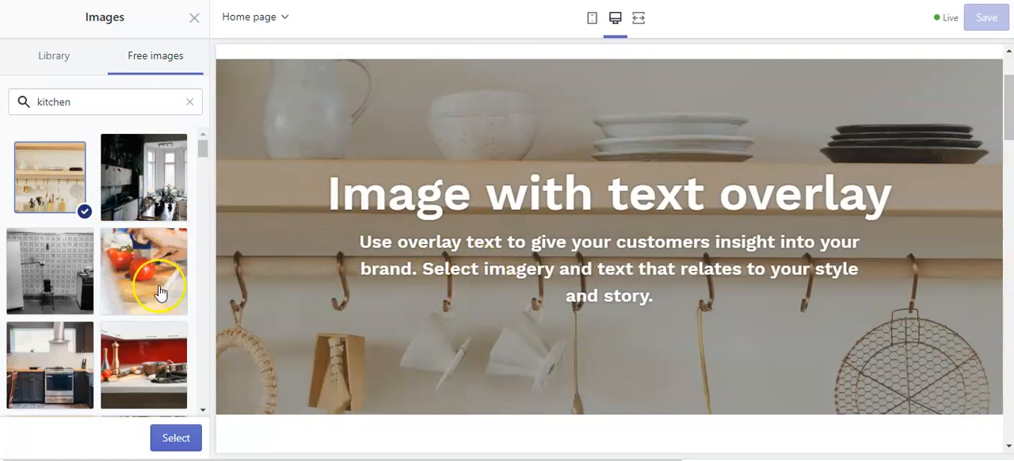
{"action": "scroll", "coordinate": [150, 287], "scroll_direction": "down", "scroll_amount": 1}
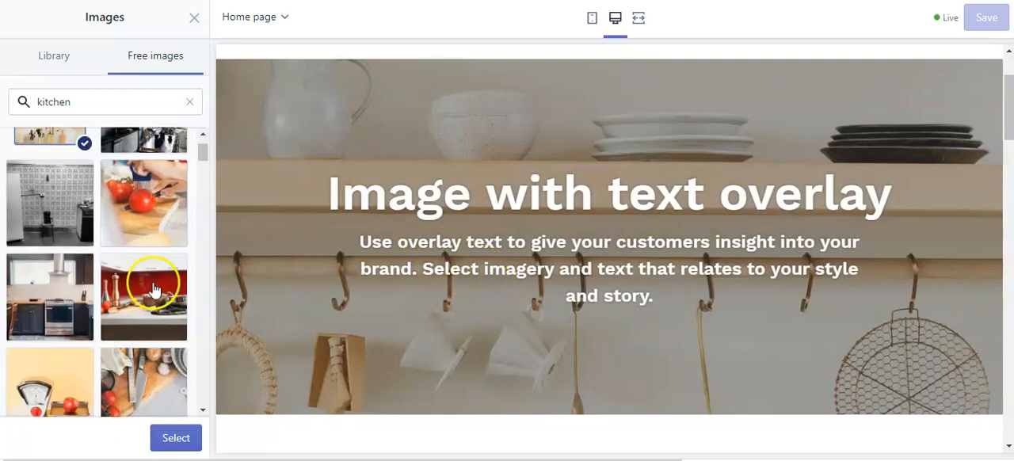
{"action": "left_click", "coordinate": [176, 438]}
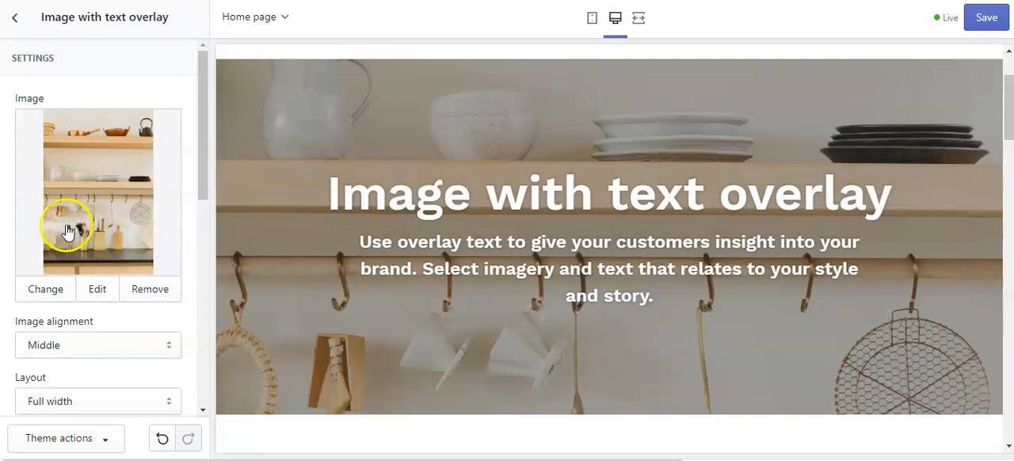
{"action": "left_click", "coordinate": [95, 176]}
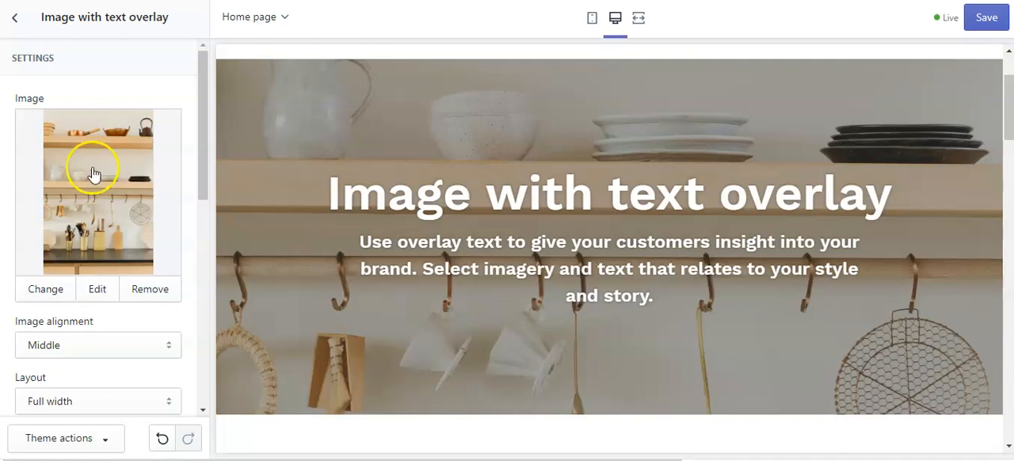
{"action": "left_click", "coordinate": [104, 208]}
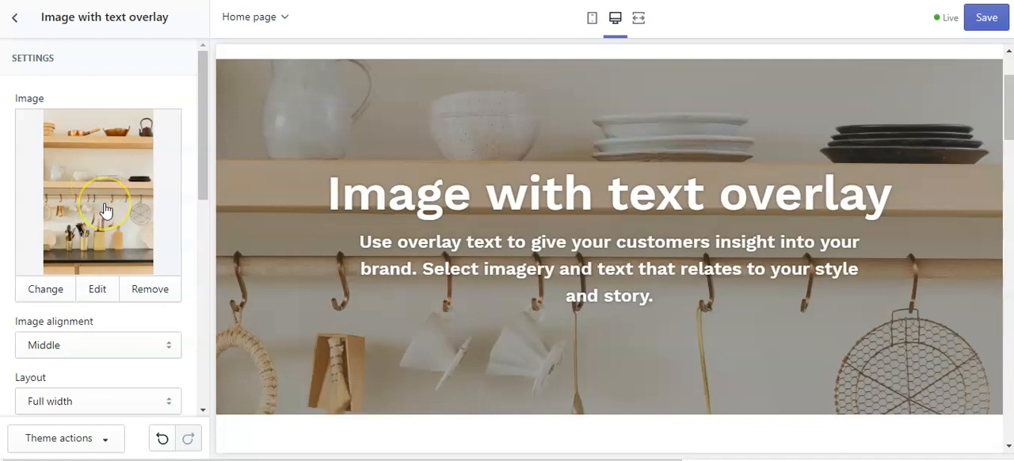
Replace the image overlay section's heading with "Welcome to The Best Kitchen Stuff".
{"action": "scroll", "coordinate": [111, 289], "scroll_direction": "down", "scroll_amount": 1}
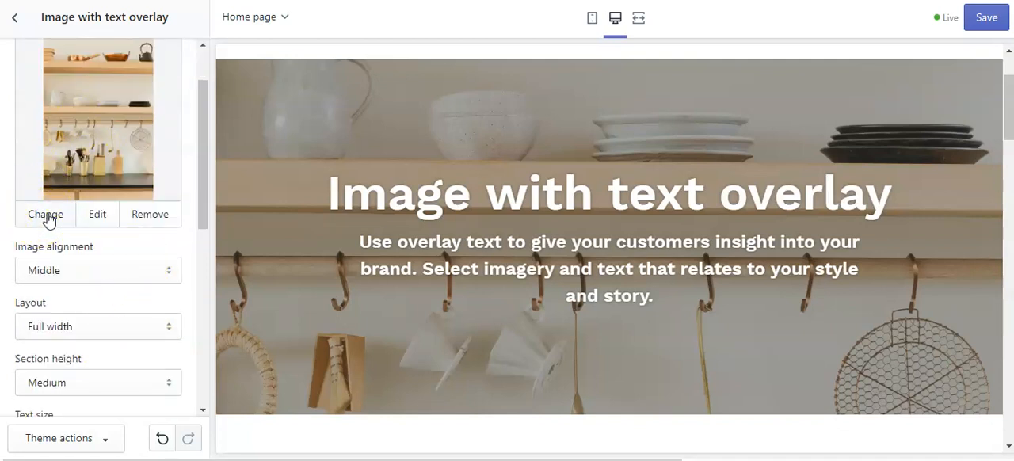
{"action": "scroll", "coordinate": [114, 269], "scroll_direction": "down", "scroll_amount": 1}
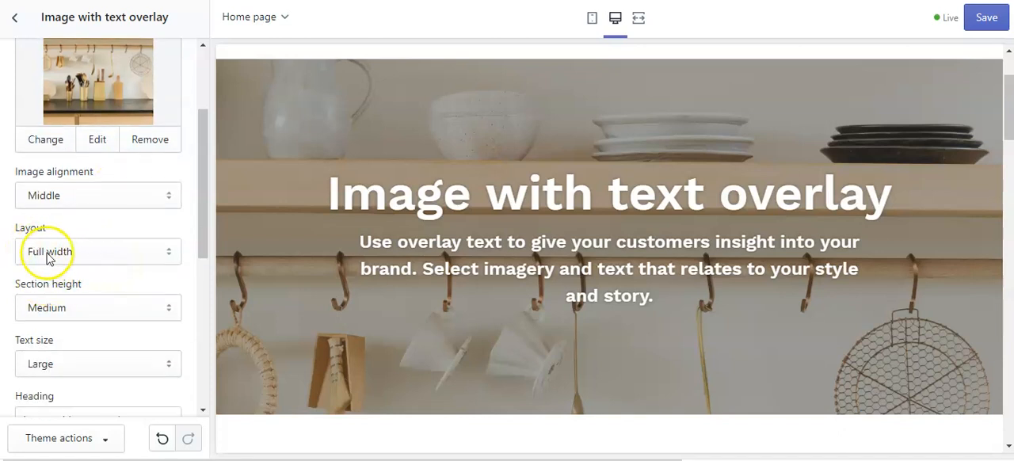
{"action": "scroll", "coordinate": [101, 261], "scroll_direction": "down", "scroll_amount": 2}
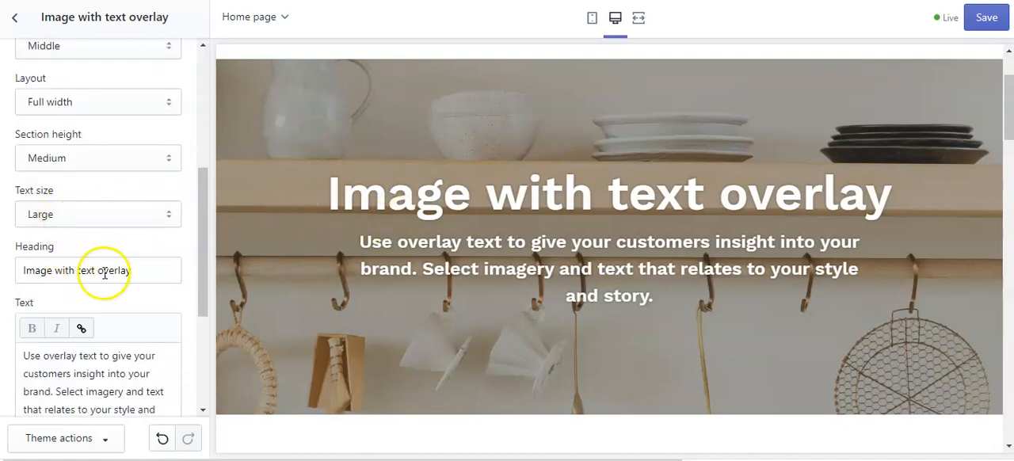
{"action": "left_click", "coordinate": [147, 273]}
{"action": "key", "text": "BackSpace"}
{"action": "key", "text": "BackSpace"}
{"action": "key", "text": "BackSpace"}
{"action": "key", "text": "BackSpace"}
{"action": "key", "text": "BackSpace"}
{"action": "key", "text": "BackSpace"}
{"action": "key", "text": "BackSpace"}
{"action": "key", "text": "BackSpace"}
{"action": "key", "text": "BackSpace"}
{"action": "key", "text": "BackSpace"}
{"action": "key", "text": "BackSpace"}
{"action": "key", "text": "BackSpace"}
{"action": "key", "text": "BackSpace"}
{"action": "key", "text": "BackSpace"}
{"action": "key", "text": "BackSpace"}
{"action": "key", "text": "BackSpace"}
{"action": "key", "text": "BackSpace"}
{"action": "key", "text": "BackSpace"}
{"action": "key", "text": "BackSpace"}
{"action": "key", "text": "BackSpace"}
{"action": "key", "text": "BackSpace"}
{"action": "key", "text": "BackSpace"}
{"action": "key", "text": "BackSpace"}
{"action": "type", "text": "Welcome to the"}
{"action": "key", "text": "BackSpace"}
{"action": "key", "text": "BackSpace"}
{"action": "key", "text": "BackSpace"}
{"action": "type", "text": "The "}
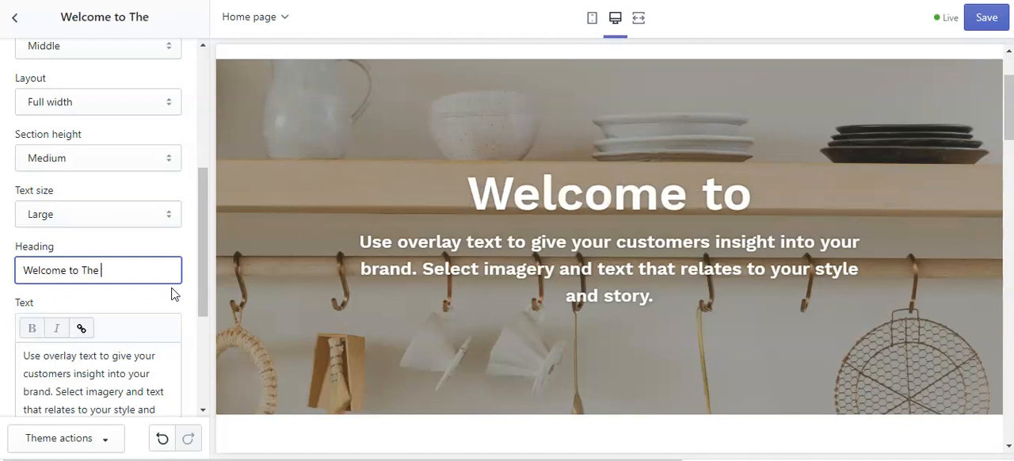
{"action": "type", "text": "Best Kitc"}
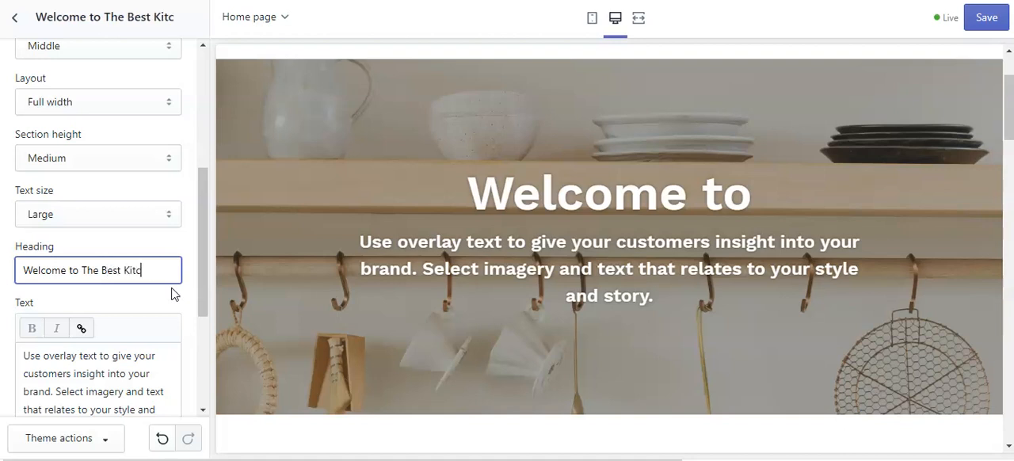
{"action": "type", "text": "hen Stuff"}
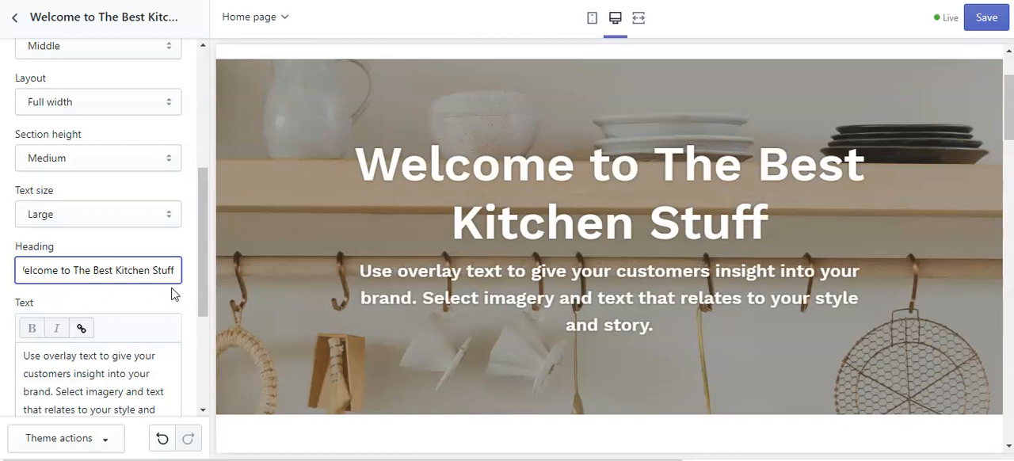
Remove "Welcome to" from the heading so that it reads "The Best Kitchen Stuff".
{"action": "left_click", "coordinate": [76, 271]}
{"action": "key", "text": "BackSpace"}
{"action": "key", "text": "BackSpace"}
{"action": "key", "text": "BackSpace"}
{"action": "key", "text": "BackSpace"}
{"action": "key", "text": "BackSpace"}
{"action": "key", "text": "BackSpace"}
{"action": "key", "text": "BackSpace"}
{"action": "key", "text": "BackSpace"}
{"action": "key", "text": "BackSpace"}
{"action": "key", "text": "BackSpace"}
{"action": "key", "text": "BackSpace"}
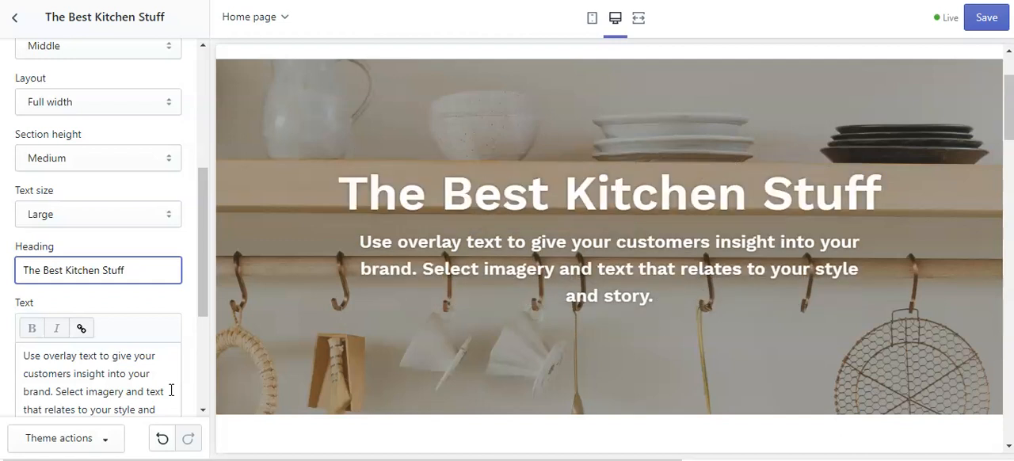
Clear the default placeholder text beneath the overlay section's heading.
{"action": "scroll", "coordinate": [97, 348], "scroll_direction": "down", "scroll_amount": 1}
{"action": "left_click", "coordinate": [67, 356]}
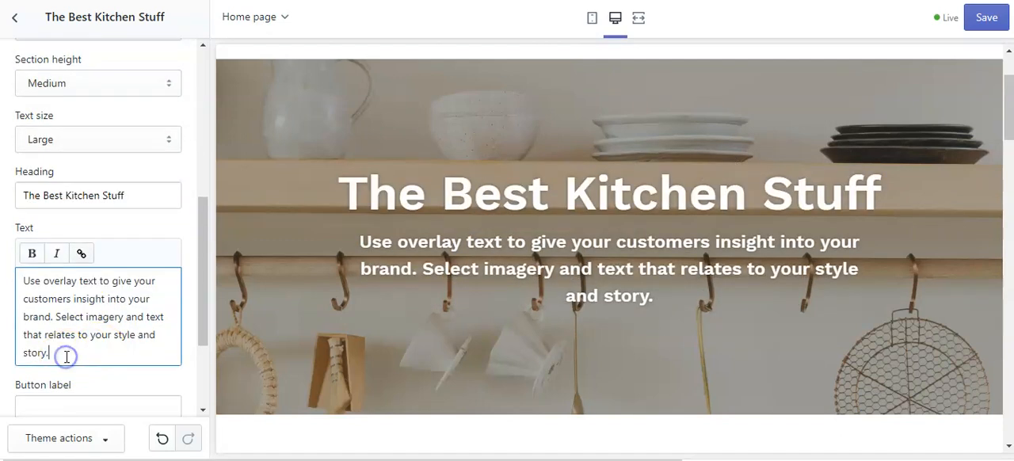
{"action": "key", "text": "BackSpace"}
{"action": "key", "text": "BackSpace"}
{"action": "key", "text": "BackSpace"}
{"action": "key", "text": "BackSpace"}
{"action": "key", "text": "BackSpace"}
{"action": "key", "text": "BackSpace"}
{"action": "key", "text": "BackSpace"}
{"action": "key", "text": "BackSpace"}
{"action": "key", "text": "BackSpace"}
{"action": "key", "text": "BackSpace"}
{"action": "key", "text": "BackSpace"}
{"action": "key", "text": "BackSpace"}
{"action": "key", "text": "BackSpace"}
{"action": "key", "text": "BackSpace"}
{"action": "key", "text": "BackSpace"}
{"action": "key", "text": "BackSpace"}
{"action": "key", "text": "BackSpace"}
{"action": "key", "text": "BackSpace"}
{"action": "key", "text": "BackSpace"}
{"action": "key", "text": "BackSpace"}
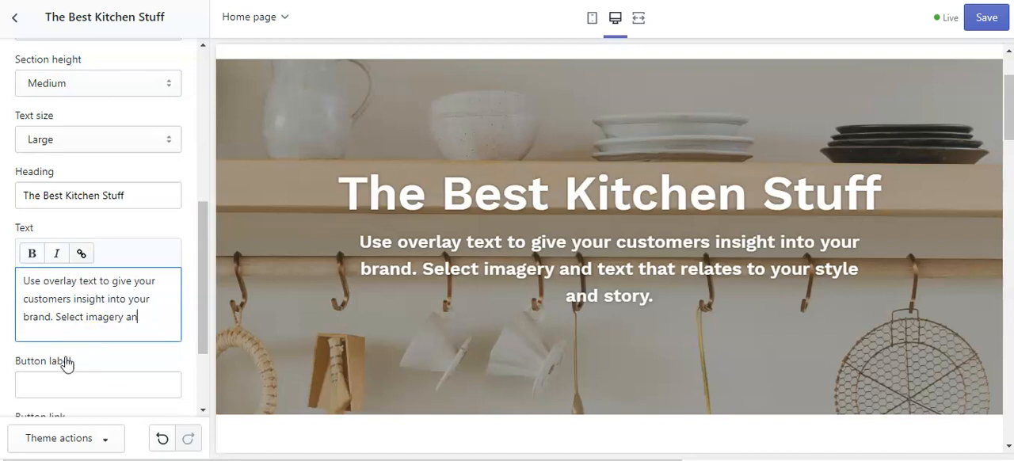
{"action": "key", "text": "BackSpace"}
{"action": "key", "text": "BackSpace"}
{"action": "key", "text": "BackSpace"}
{"action": "key", "text": "BackSpace"}
{"action": "key", "text": "BackSpace"}
{"action": "key", "text": "BackSpace"}
{"action": "key", "text": "BackSpace"}
{"action": "key", "text": "BackSpace"}
{"action": "key", "text": "BackSpace"}
{"action": "key", "text": "BackSpace"}
{"action": "key", "text": "BackSpace"}
{"action": "key", "text": "BackSpace"}
{"action": "key", "text": "BackSpace"}
{"action": "key", "text": "BackSpace"}
{"action": "key", "text": "BackSpace"}
{"action": "key", "text": "BackSpace"}
{"action": "key", "text": "BackSpace"}
{"action": "key", "text": "BackSpace"}
{"action": "key", "text": "BackSpace"}
{"action": "key", "text": "BackSpace"}
{"action": "key", "text": "BackSpace"}
{"action": "key", "text": "BackSpace"}
{"action": "key", "text": "BackSpace"}
{"action": "key", "text": "BackSpace"}
{"action": "key", "text": "BackSpace"}
{"action": "key", "text": "BackSpace"}
{"action": "key", "text": "BackSpace"}
{"action": "key", "text": "BackSpace"}
{"action": "key", "text": "BackSpace"}
{"action": "key", "text": "BackSpace"}
{"action": "key", "text": "BackSpace"}
{"action": "key", "text": "BackSpace"}
{"action": "type", "text": "ou"}
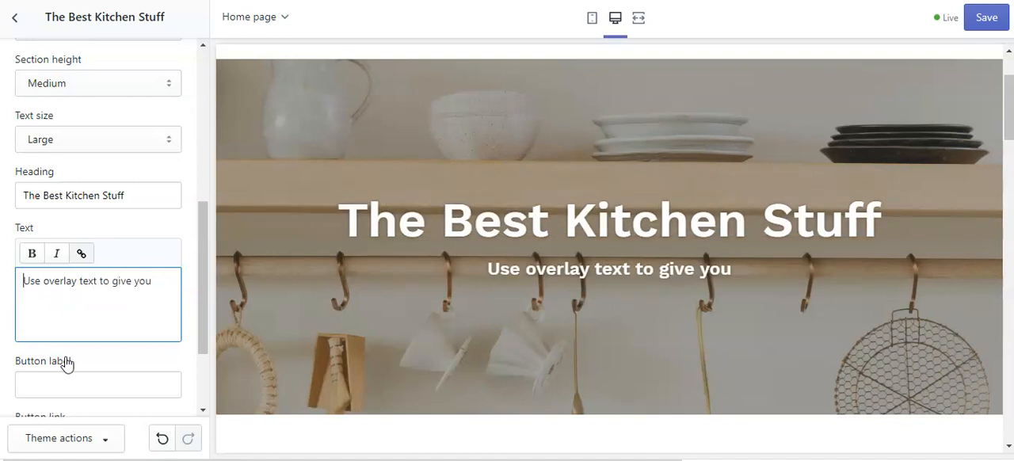
{"action": "left_click", "coordinate": [100, 312]}
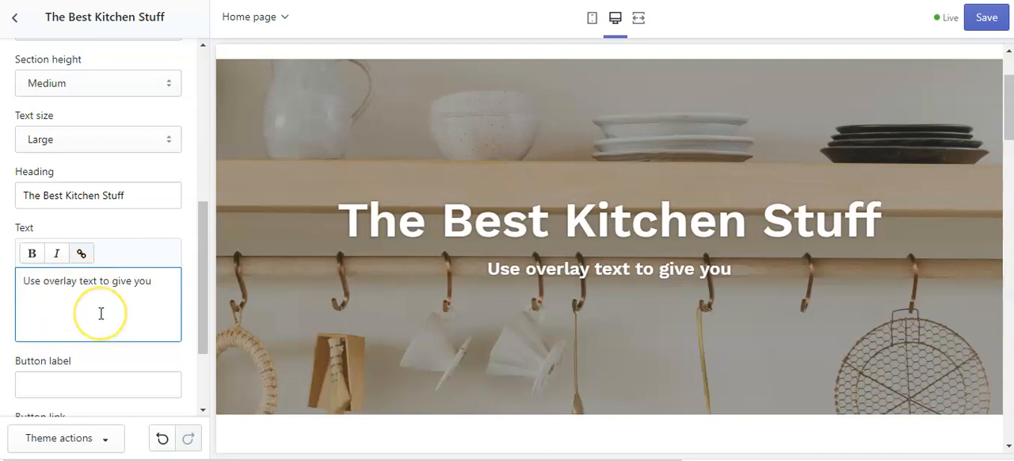
{"action": "key", "text": "Home"}
{"action": "key", "text": "Delete"}
{"action": "key", "text": "Delete"}
{"action": "key", "text": "Delete"}
{"action": "key", "text": "Delete"}
{"action": "key", "text": "Delete"}
{"action": "key", "text": "Delete"}
{"action": "key", "text": "Delete"}
{"action": "key", "text": "Delete"}
{"action": "key", "text": "Delete"}
{"action": "key", "text": "Delete"}
{"action": "key", "text": "Delete"}
{"action": "key", "text": "Delete"}
{"action": "key", "text": "Delete"}
{"action": "key", "text": "Delete"}
{"action": "key", "text": "Delete"}
{"action": "key", "text": "Delete"}
{"action": "key", "text": "Delete"}
{"action": "key", "text": "Delete"}
{"action": "key", "text": "Delete"}
{"action": "key", "text": "Delete"}
{"action": "key", "text": "Delete"}
{"action": "key", "text": "Delete"}
{"action": "key", "text": "Delete"}
{"action": "key", "text": "Delete"}
{"action": "key", "text": "Delete"}
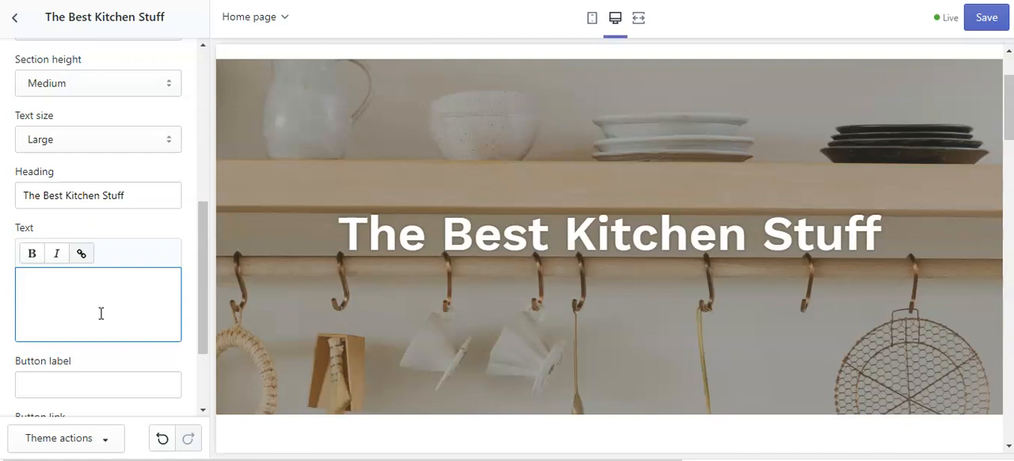
Enter "Winning Kitchen Products to Make Life Easier" as the overlay section's text.
{"action": "type", "text": "Winning"}
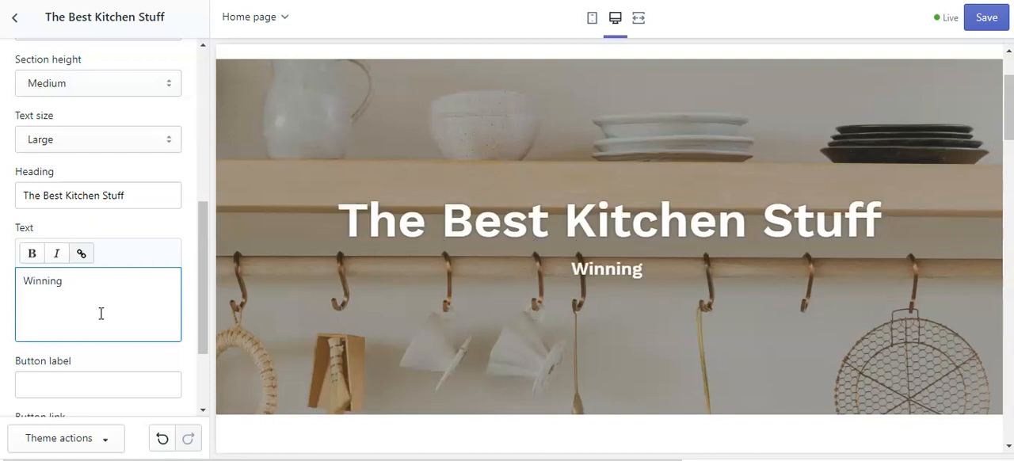
{"action": "type", "text": "Kitchen Gadgets"}
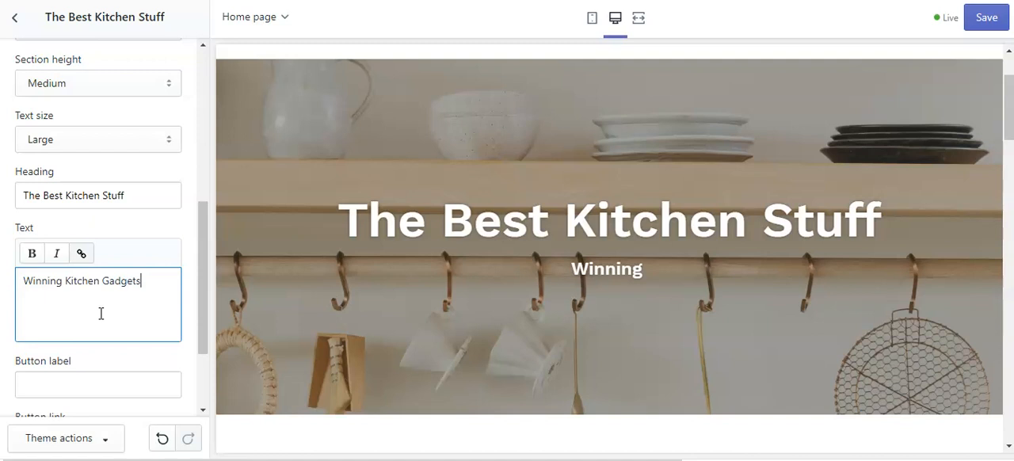
{"action": "key", "text": "BackSpace"}
{"action": "key", "text": "BackSpace"}
{"action": "key", "text": "BackSpace"}
{"action": "key", "text": "BackSpace"}
{"action": "key", "text": "BackSpace"}
{"action": "key", "text": "BackSpace"}
{"action": "key", "text": "BackSpace"}
{"action": "type", "text": "Products "}
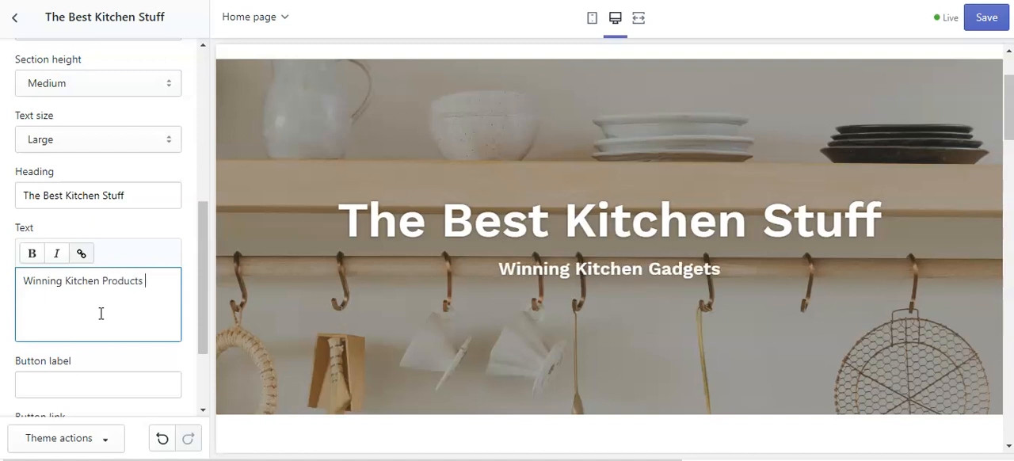
{"action": "type", "text": "to Make Life Easier"}
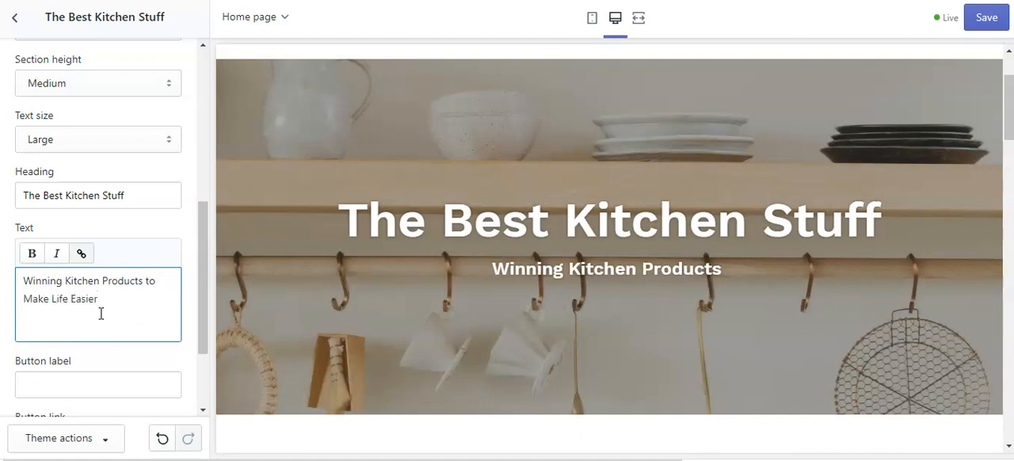
Replace "Winning" in the overlay text with "The Smartest" so it reads "The Smartest Kitchen Products to Make Life Easier".
{"action": "left_click", "coordinate": [67, 280]}
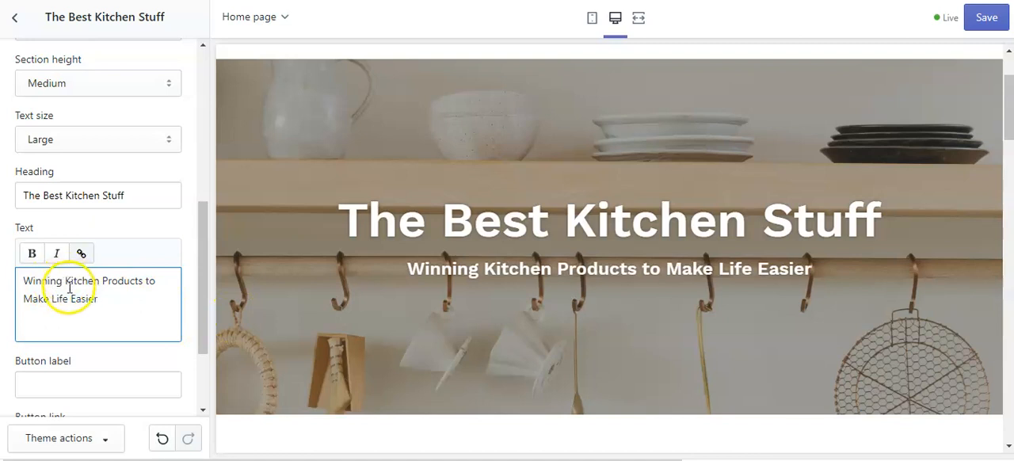
{"action": "key", "text": "BackSpace"}
{"action": "key", "text": "BackSpace"}
{"action": "key", "text": "BackSpace"}
{"action": "key", "text": "BackSpace"}
{"action": "key", "text": "BackSpace"}
{"action": "key", "text": "BackSpace"}
{"action": "key", "text": "BackSpace"}
{"action": "key", "text": "BackSpace"}
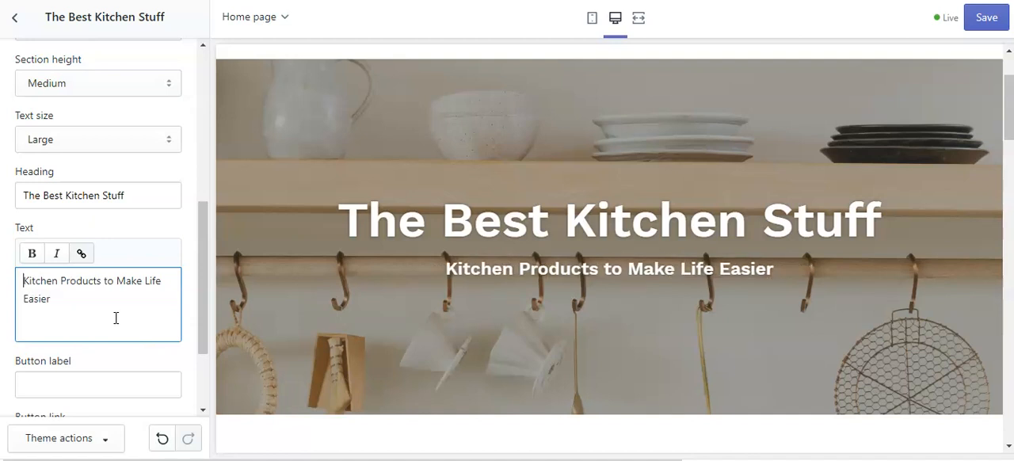
{"action": "type", "text": "The "}
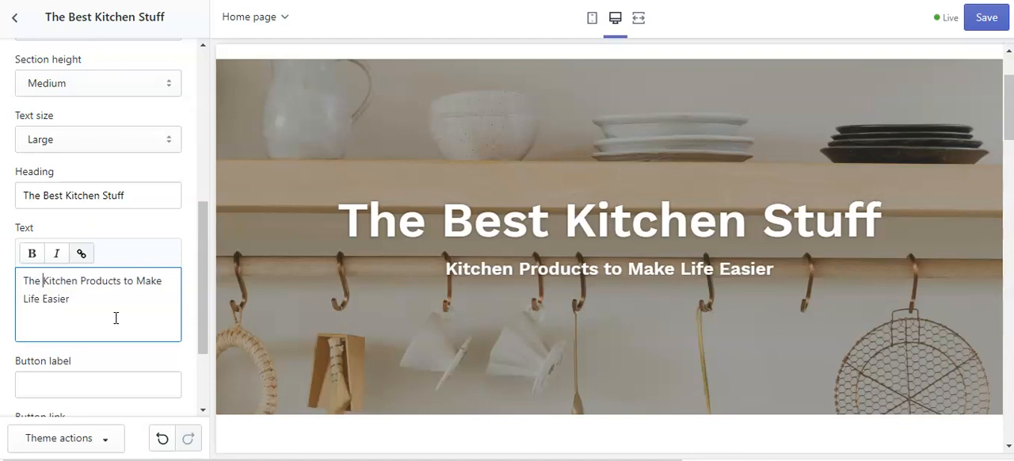
{"action": "type", "text": "Smartest"}
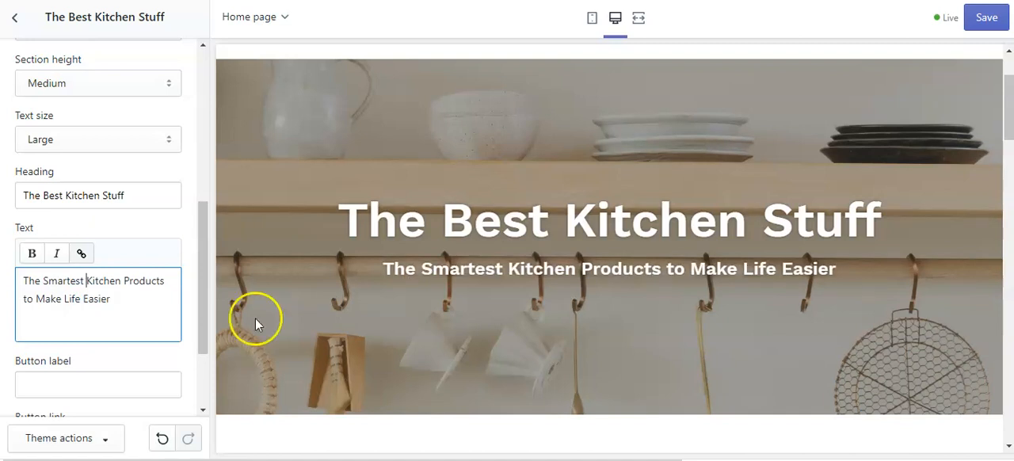
Set the overlay section's button label to "Shop Now".
{"action": "scroll", "coordinate": [137, 306], "scroll_direction": "down", "scroll_amount": 3}
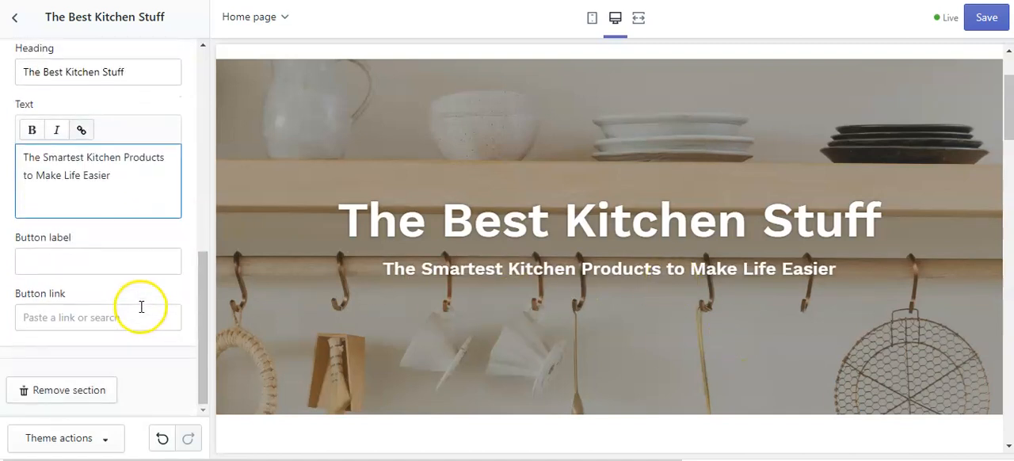
{"action": "left_click", "coordinate": [51, 257]}
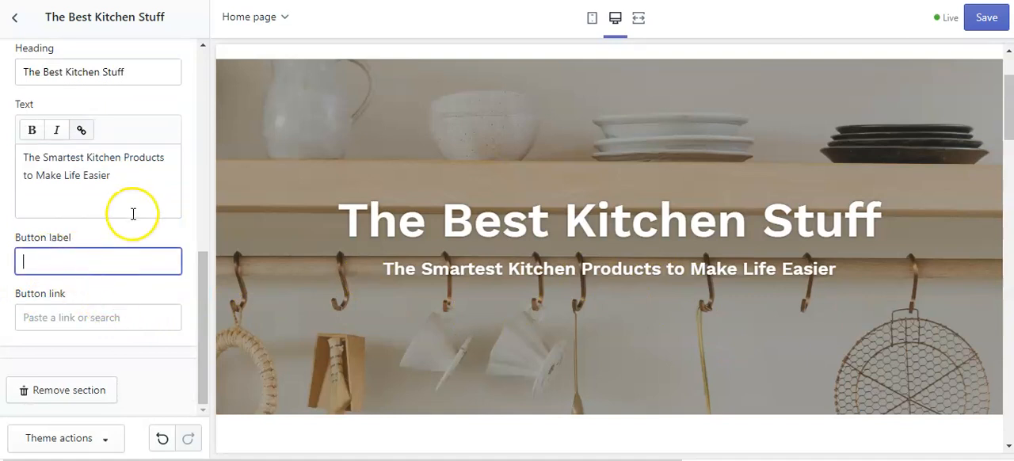
{"action": "scroll", "coordinate": [134, 215], "scroll_direction": "up", "scroll_amount": 3}
{"action": "scroll", "coordinate": [135, 202], "scroll_direction": "up", "scroll_amount": 1}
{"action": "scroll", "coordinate": [136, 198], "scroll_direction": "down", "scroll_amount": 4}
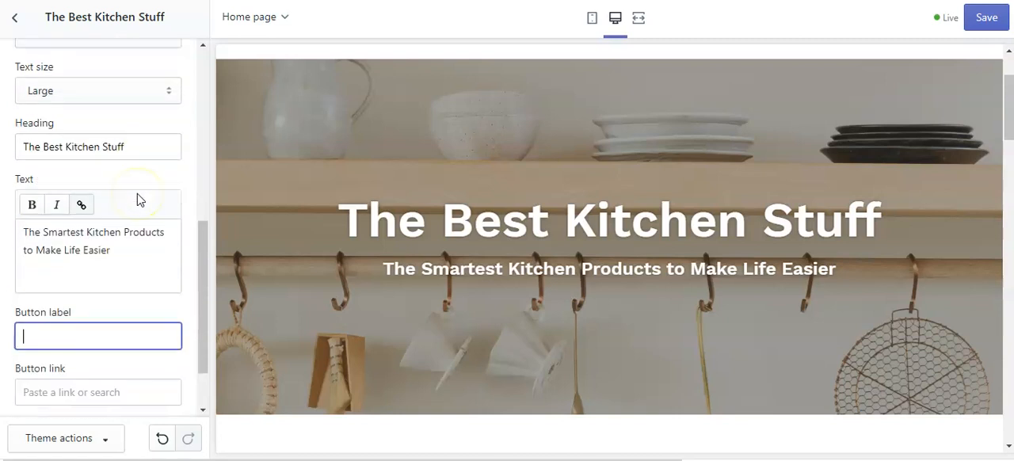
{"action": "left_click", "coordinate": [55, 264]}
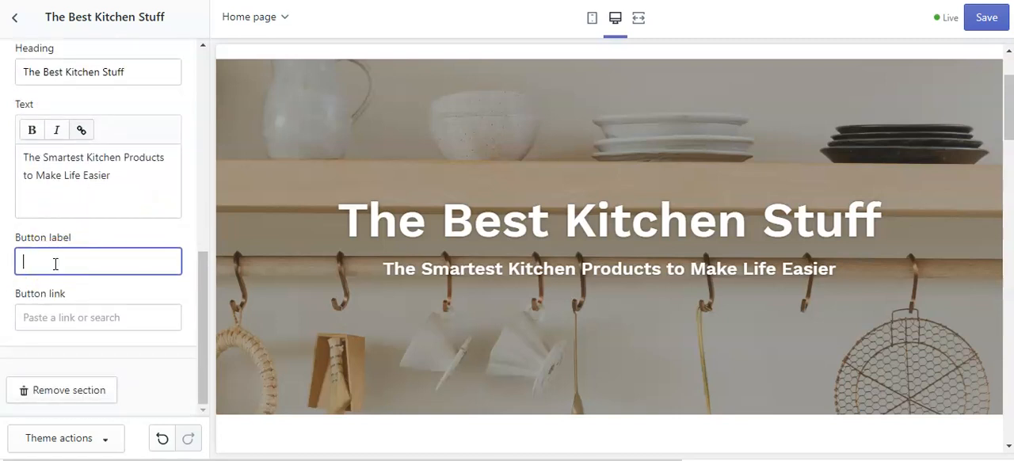
{"action": "type", "text": "Shop Now"}
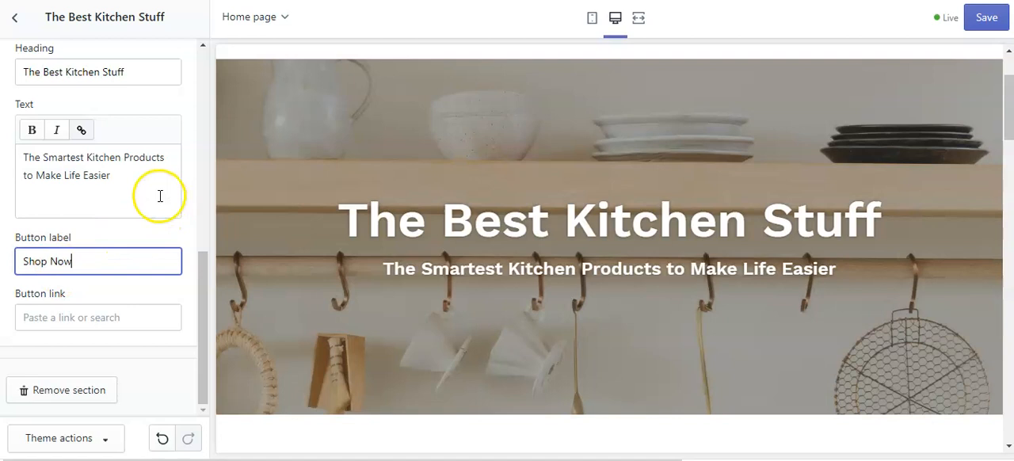
Link the "Shop Now" button to All Products.
{"action": "left_click", "coordinate": [72, 316]}
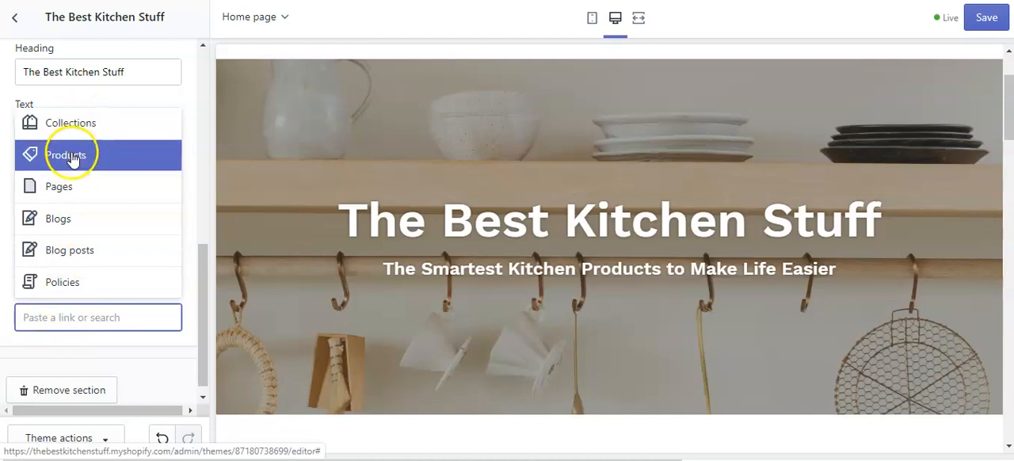
{"action": "left_click", "coordinate": [71, 158]}
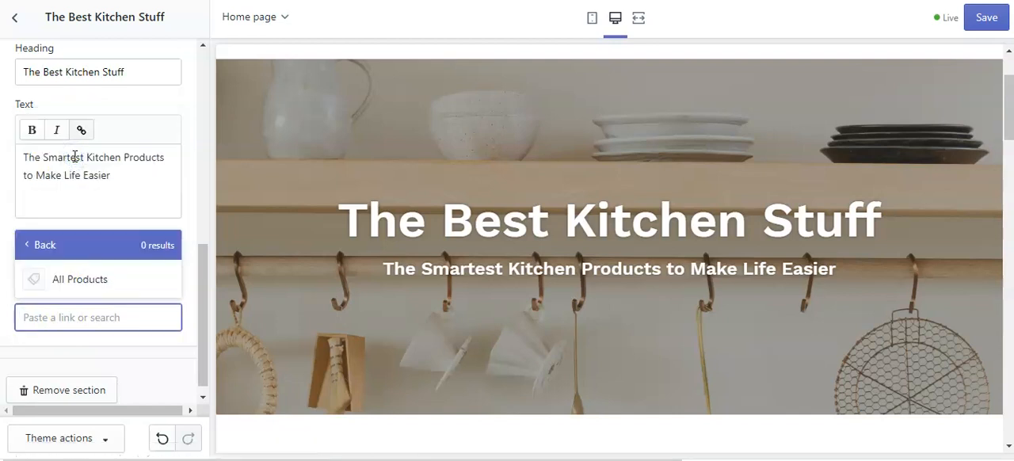
{"action": "left_click", "coordinate": [38, 279]}
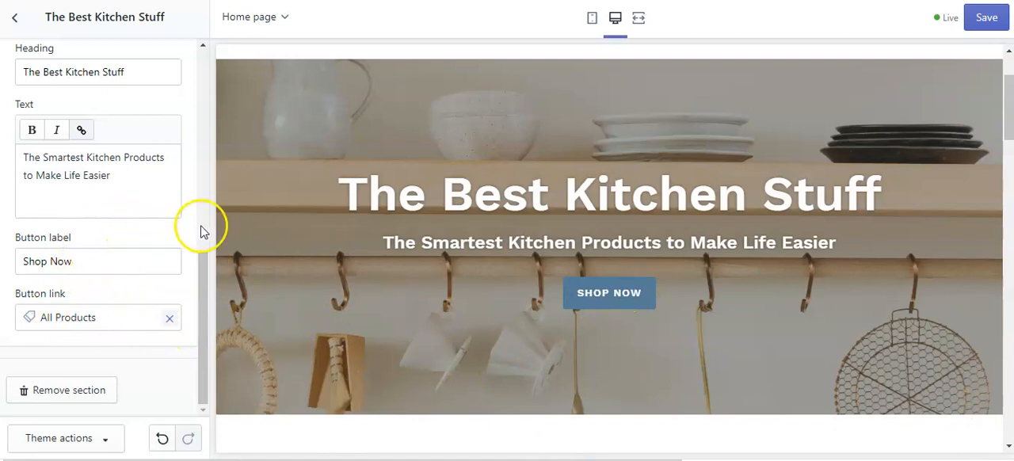
Review the overlay section's settings and save the theme changes.
{"action": "scroll", "coordinate": [181, 273], "scroll_direction": "up", "scroll_amount": 3}
{"action": "scroll", "coordinate": [180, 294], "scroll_direction": "up", "scroll_amount": 3}
{"action": "scroll", "coordinate": [184, 297], "scroll_direction": "down", "scroll_amount": 6}
{"action": "scroll", "coordinate": [177, 317], "scroll_direction": "up", "scroll_amount": 4}
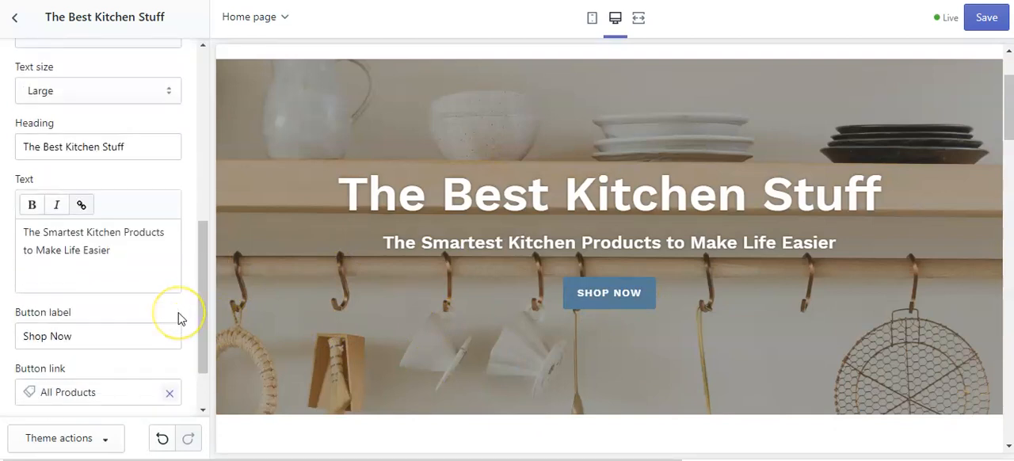
{"action": "scroll", "coordinate": [178, 317], "scroll_direction": "up", "scroll_amount": 3}
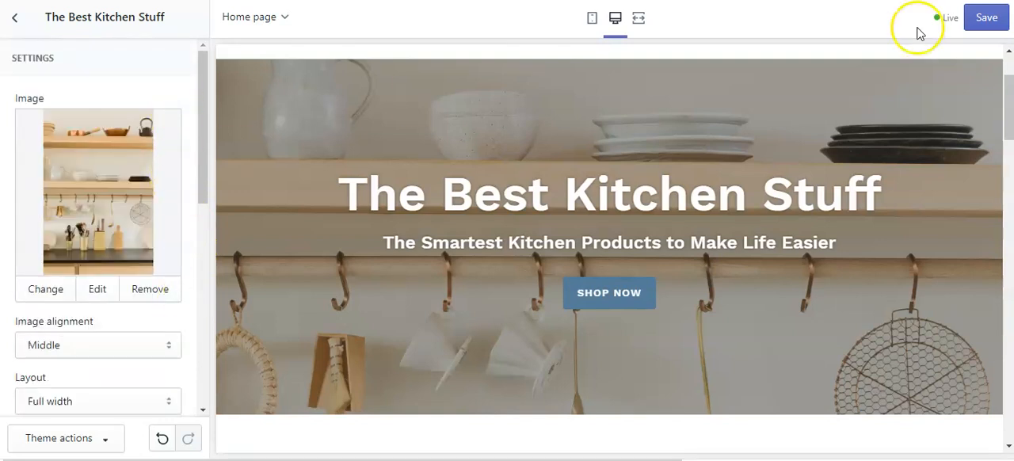
{"action": "left_click", "coordinate": [985, 21]}
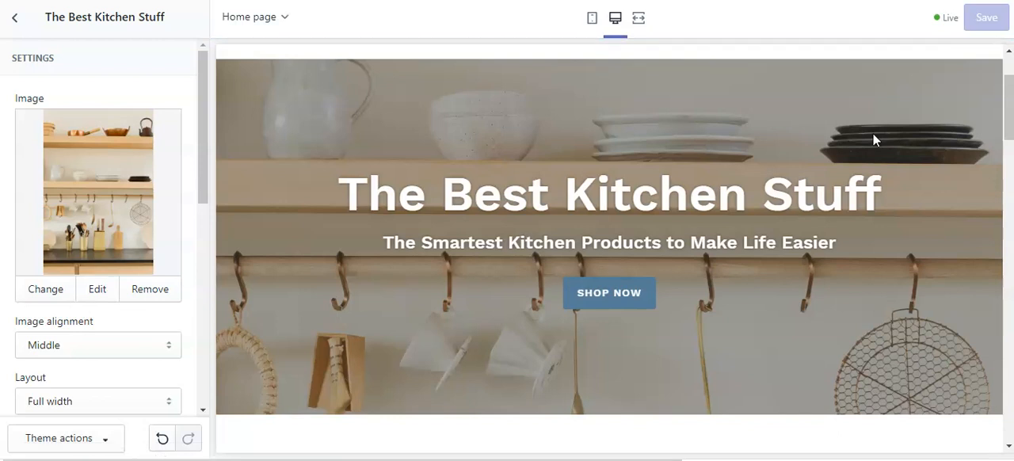
Return to the home page's section list and hide the Featured collection section.
{"action": "left_click", "coordinate": [15, 17]}
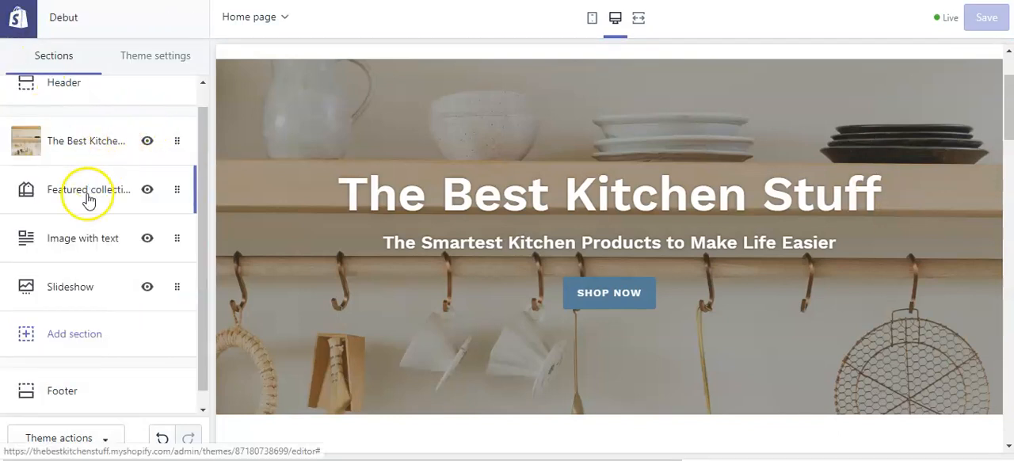
{"action": "scroll", "coordinate": [679, 262], "scroll_direction": "down", "scroll_amount": 5}
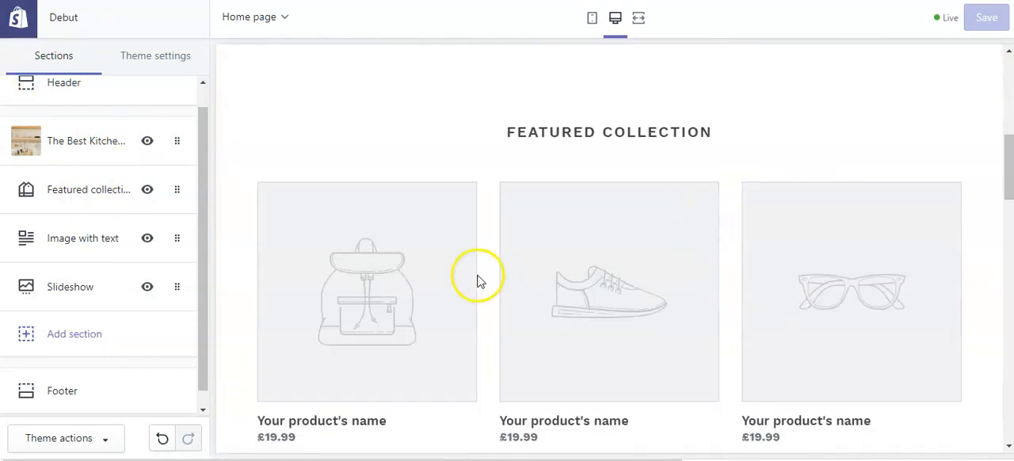
{"action": "scroll", "coordinate": [464, 247], "scroll_direction": "up", "scroll_amount": 1}
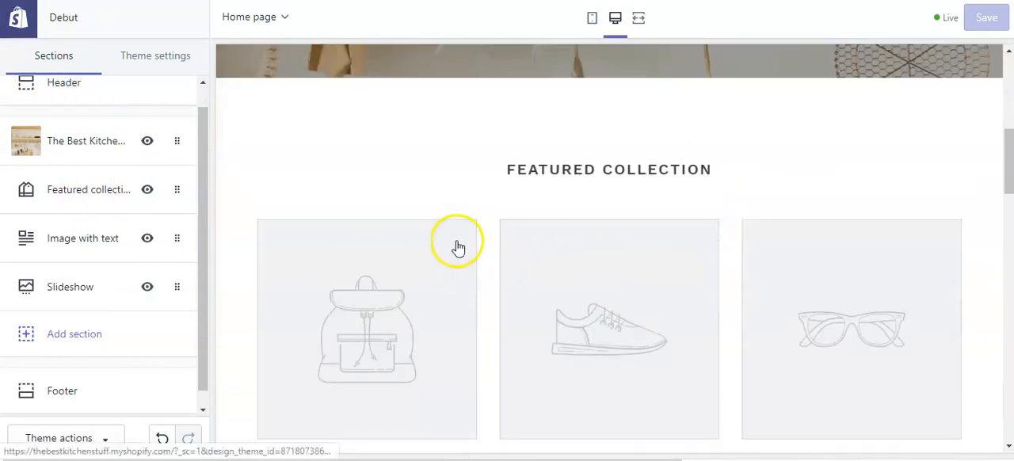
{"action": "left_click", "coordinate": [148, 192]}
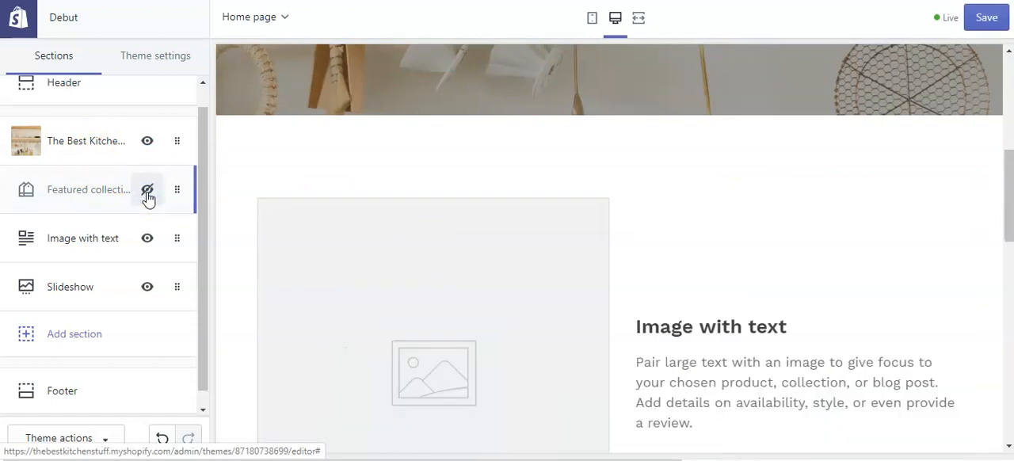
Open the Image with text section and search the free images for "kitchen gadgets".
{"action": "scroll", "coordinate": [100, 217], "scroll_direction": "down", "scroll_amount": 1}
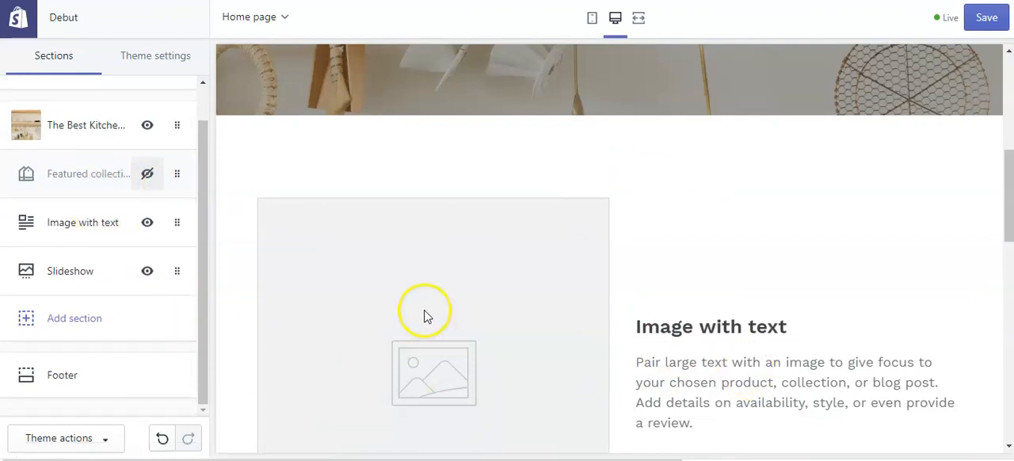
{"action": "scroll", "coordinate": [653, 273], "scroll_direction": "down", "scroll_amount": 1}
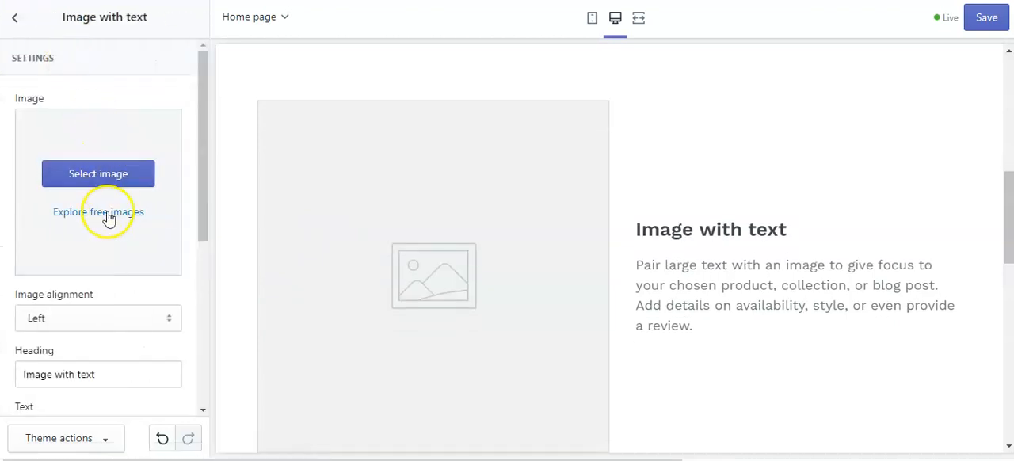
{"action": "left_click", "coordinate": [109, 220]}
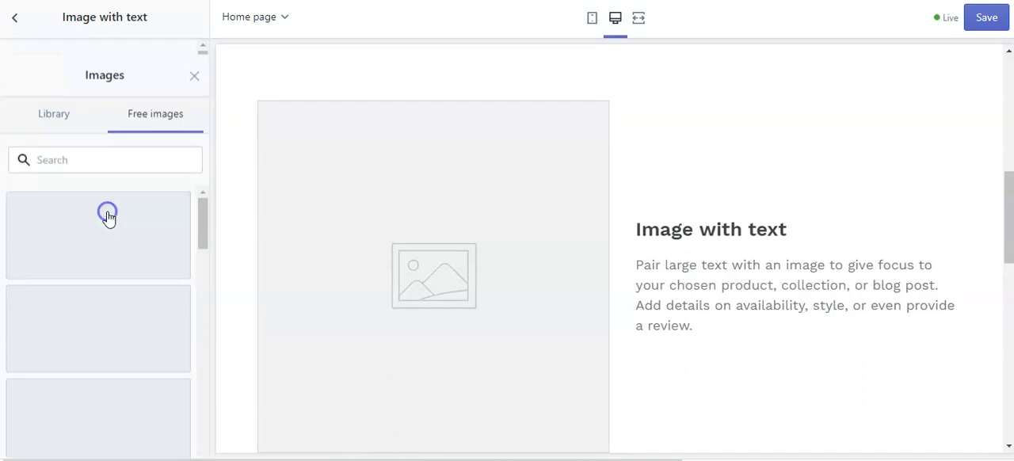
{"action": "left_click", "coordinate": [61, 94]}
{"action": "type", "text": "kitchen gadgets"}
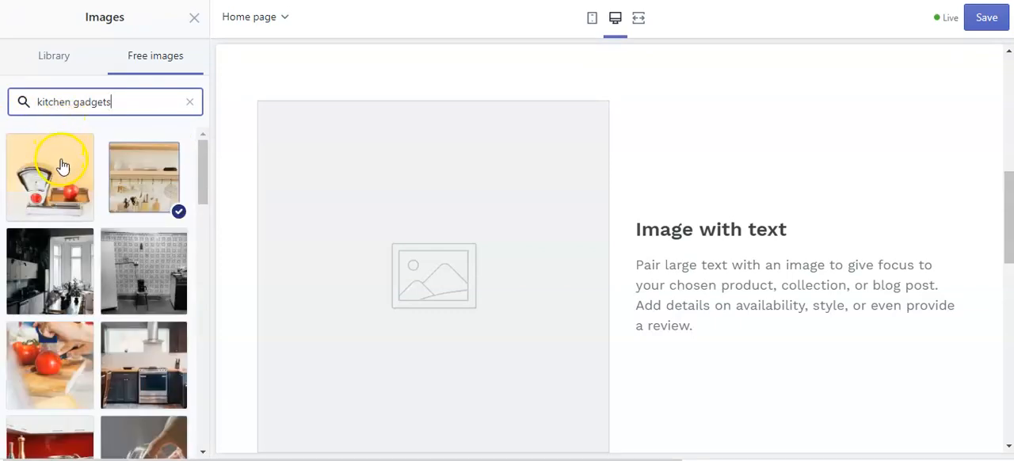
Select the free image of a hand slicing tomatoes with a blue gadget for the Image with text section.
{"action": "scroll", "coordinate": [91, 222], "scroll_direction": "down", "scroll_amount": 2}
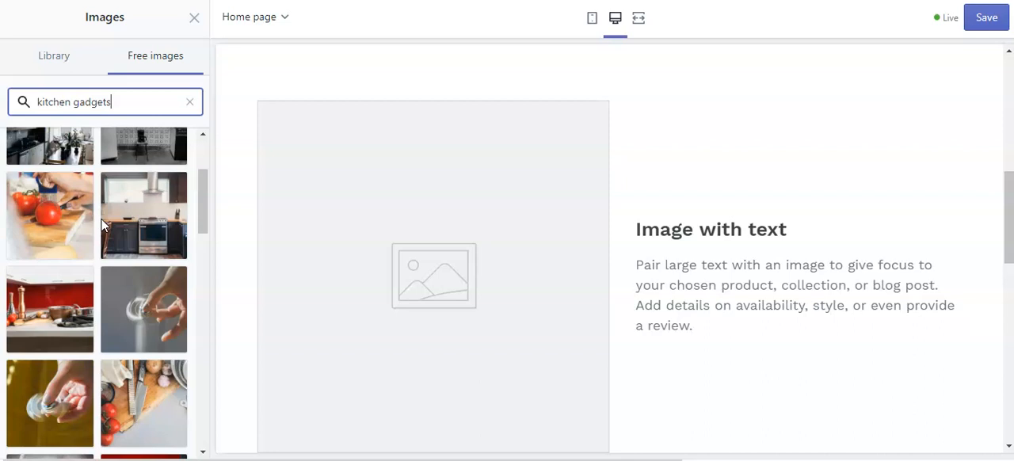
{"action": "scroll", "coordinate": [64, 305], "scroll_direction": "down", "scroll_amount": 1}
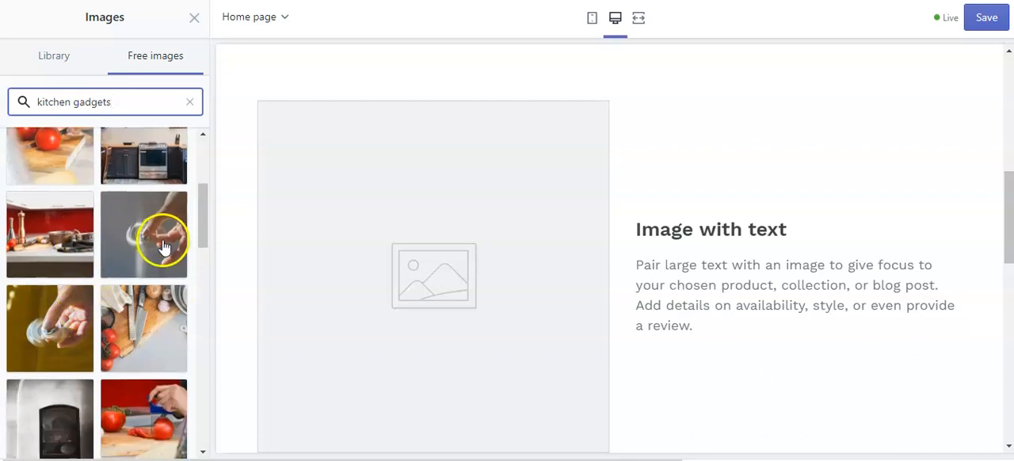
{"action": "scroll", "coordinate": [154, 238], "scroll_direction": "up", "scroll_amount": 2}
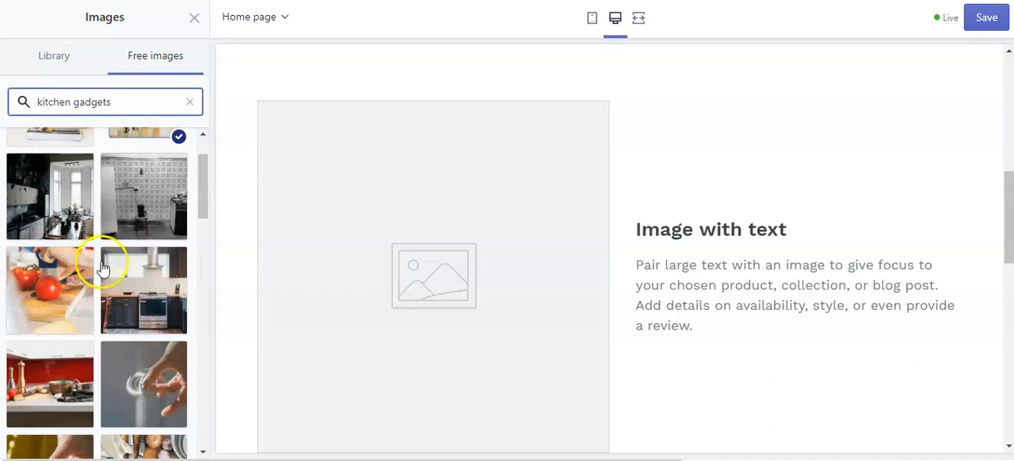
{"action": "scroll", "coordinate": [127, 249], "scroll_direction": "down", "scroll_amount": 3}
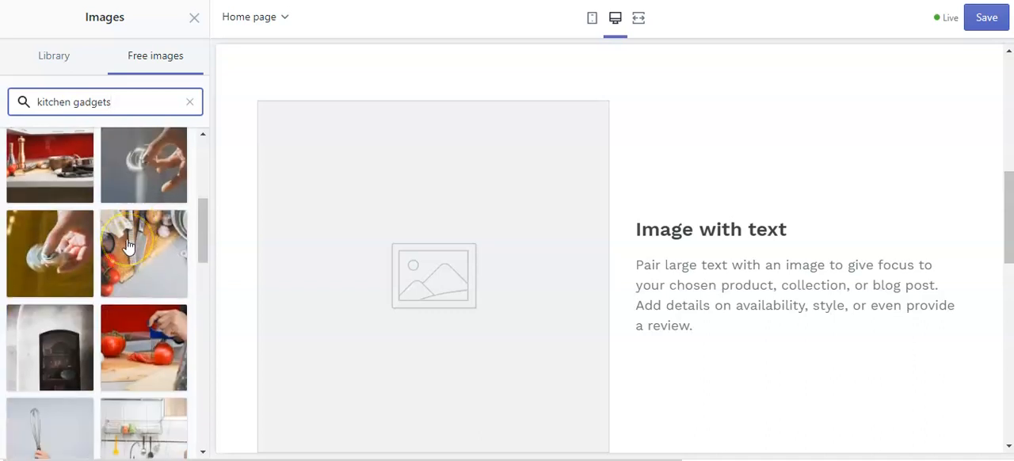
{"action": "scroll", "coordinate": [128, 243], "scroll_direction": "down", "scroll_amount": 2}
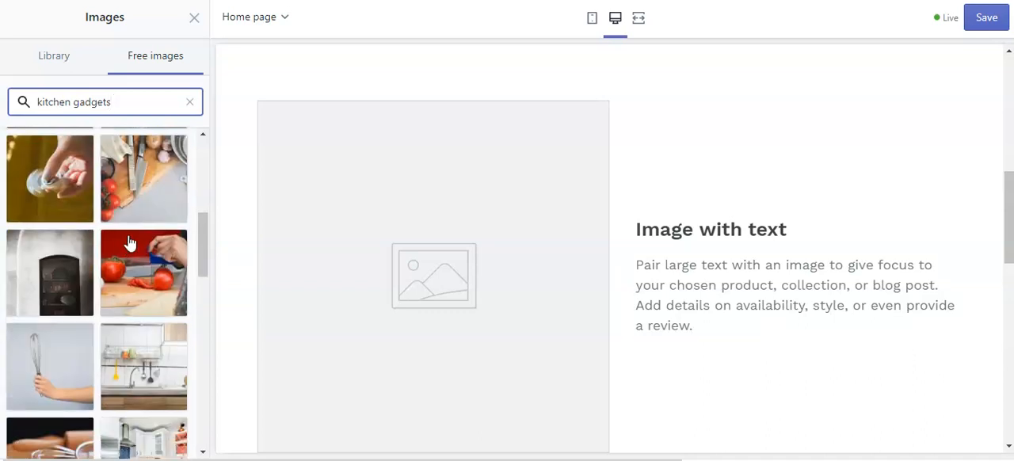
{"action": "scroll", "coordinate": [130, 242], "scroll_direction": "down", "scroll_amount": 1}
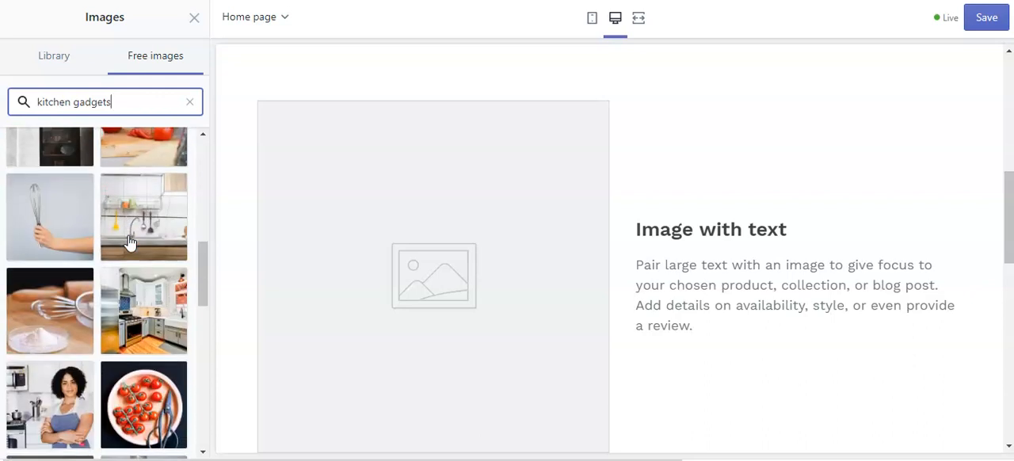
{"action": "scroll", "coordinate": [129, 243], "scroll_direction": "up", "scroll_amount": 2}
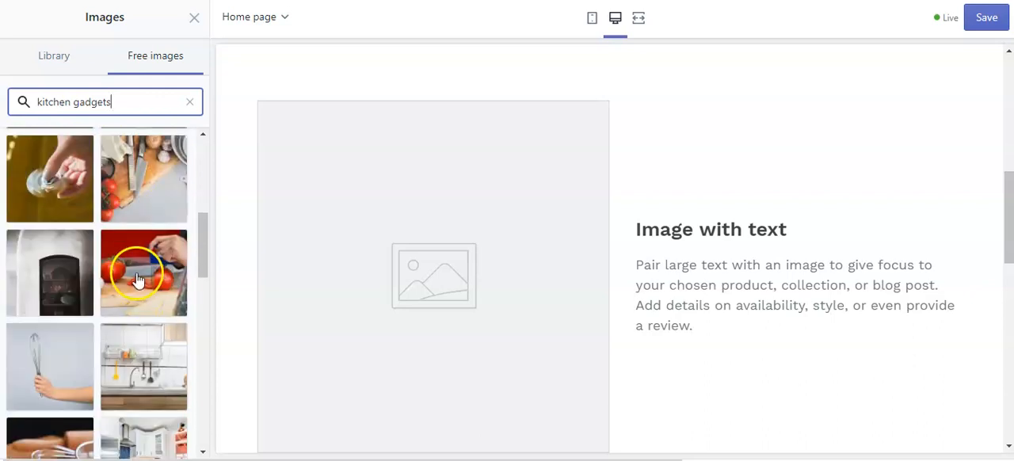
{"action": "scroll", "coordinate": [73, 282], "scroll_direction": "up", "scroll_amount": 3}
{"action": "scroll", "coordinate": [135, 347], "scroll_direction": "down", "scroll_amount": 3}
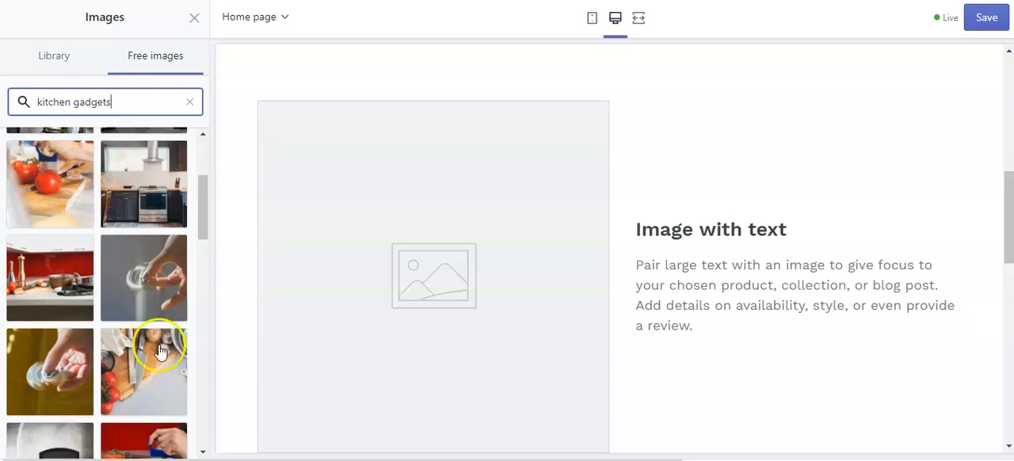
{"action": "left_click", "coordinate": [134, 346]}
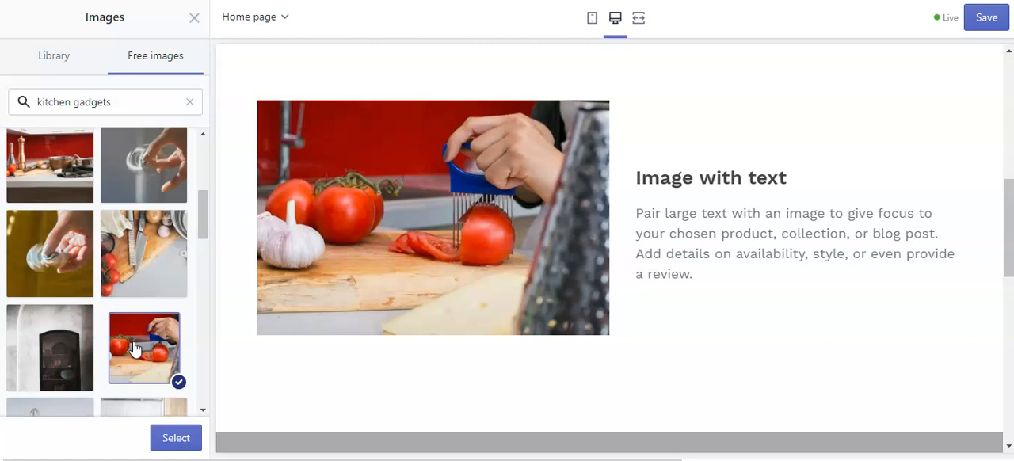
{"action": "left_click", "coordinate": [177, 441]}
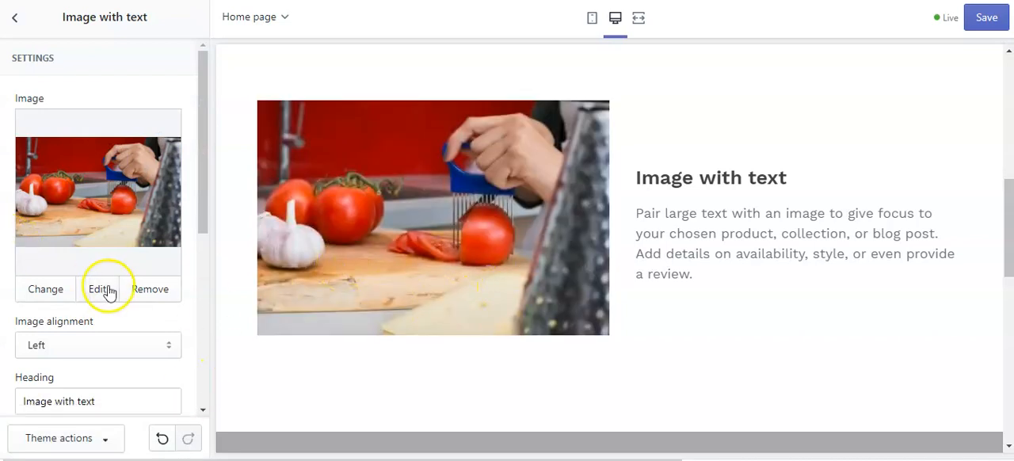
Replace the Image with text section's heading with "Slice the Perfect Tomato!".
{"action": "scroll", "coordinate": [109, 290], "scroll_direction": "down", "scroll_amount": 2}
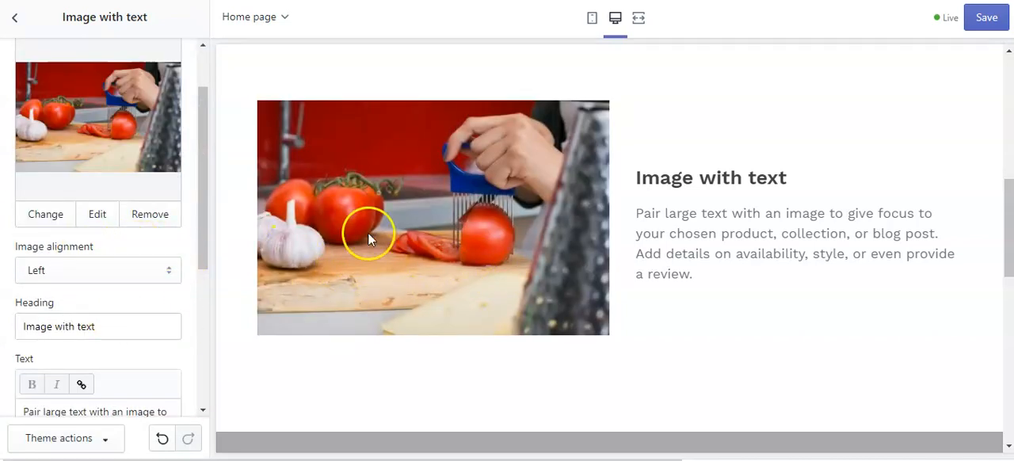
{"action": "left_click", "coordinate": [117, 324]}
{"action": "key", "text": "BackSpace"}
{"action": "key", "text": "BackSpace"}
{"action": "key", "text": "BackSpace"}
{"action": "key", "text": "BackSpace"}
{"action": "key", "text": "BackSpace"}
{"action": "key", "text": "BackSpace"}
{"action": "key", "text": "BackSpace"}
{"action": "key", "text": "BackSpace"}
{"action": "key", "text": "BackSpace"}
{"action": "key", "text": "BackSpace"}
{"action": "key", "text": "BackSpace"}
{"action": "key", "text": "BackSpace"}
{"action": "key", "text": "BackSpace"}
{"action": "key", "text": "BackSpace"}
{"action": "key", "text": "BackSpace"}
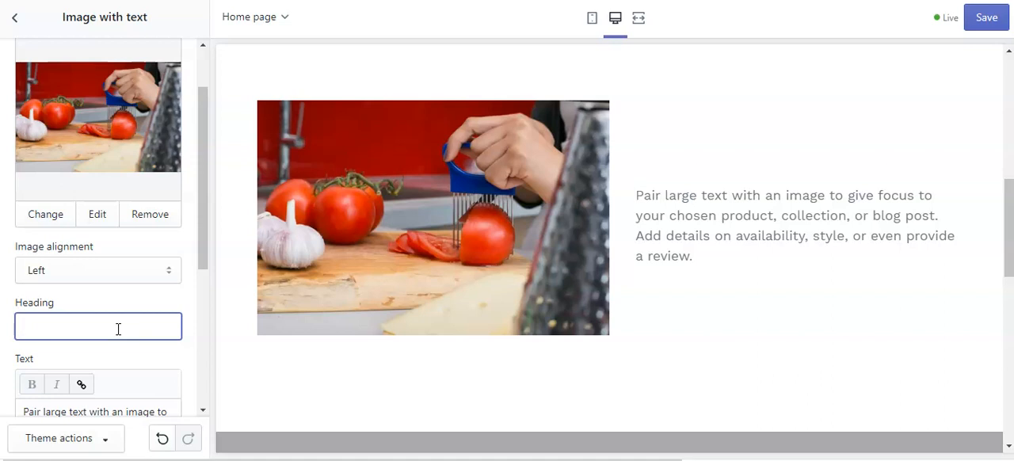
{"action": "type", "text": "Slice "}
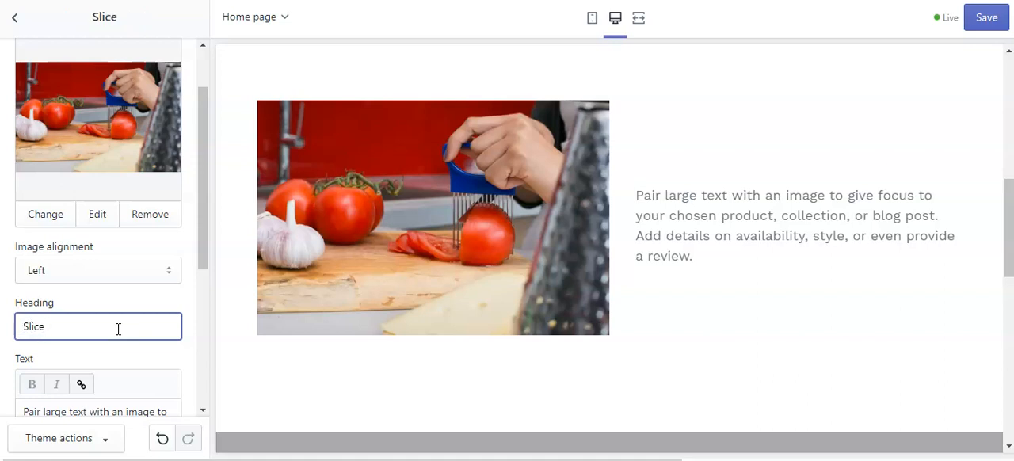
{"action": "type", "text": "the Perfect "}
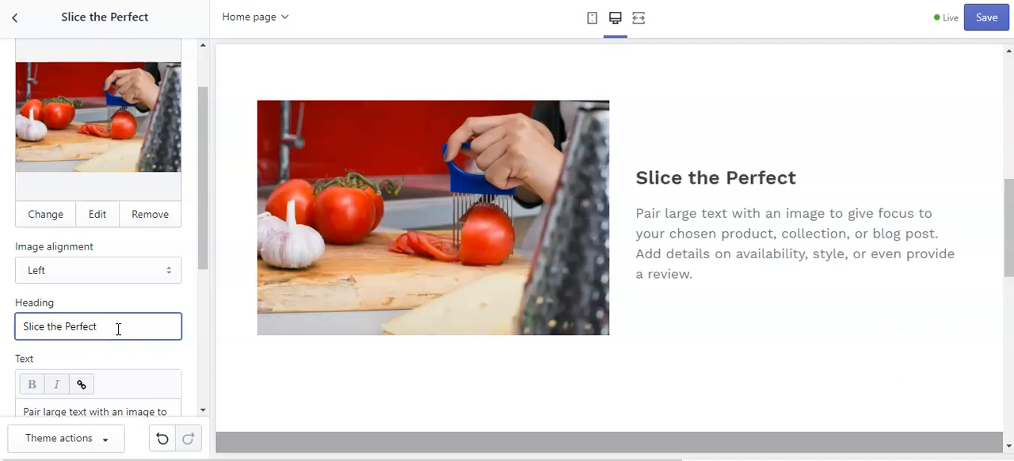
{"action": "type", "text": "Tomat"}
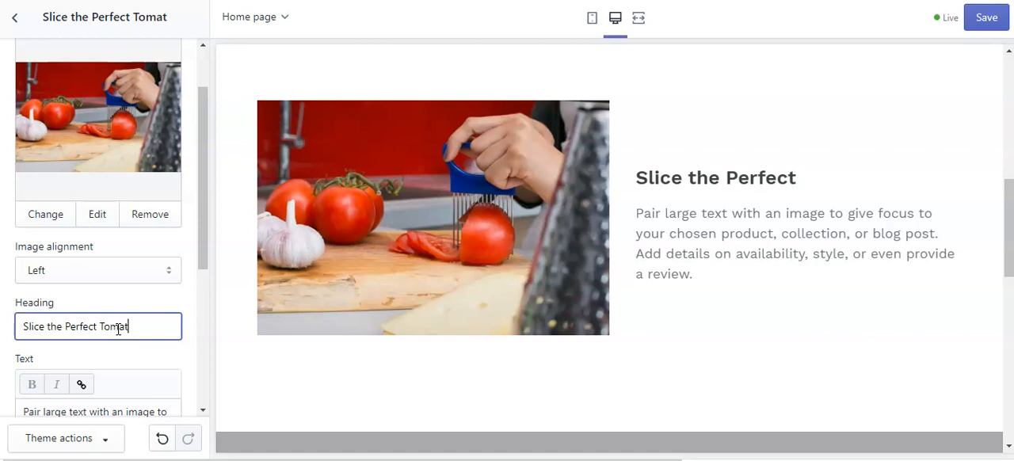
{"action": "type", "text": "o!"}
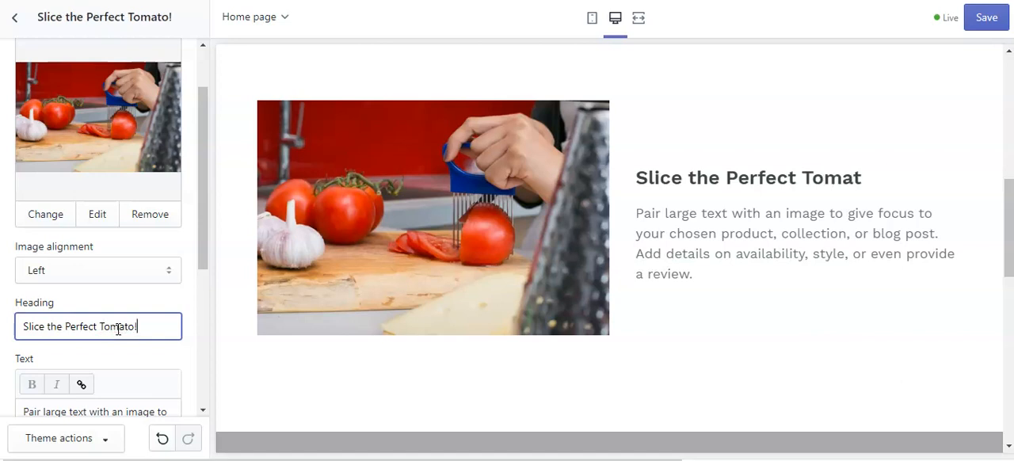
Replace the section's placeholder body text with "Never worry about oddly sliced tomatoes".
{"action": "scroll", "coordinate": [167, 272], "scroll_direction": "down", "scroll_amount": 2}
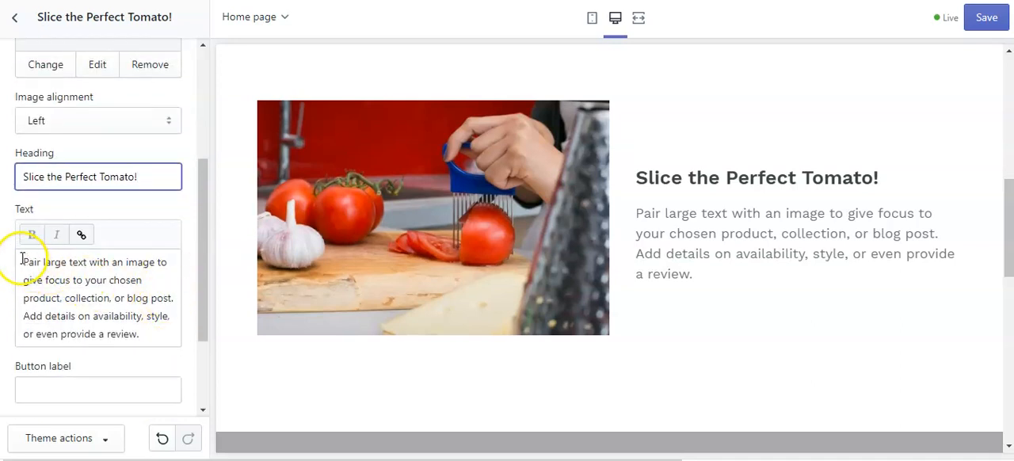
{"action": "left_click_drag", "start_coordinate": [24, 259], "coordinate": [178, 340]}
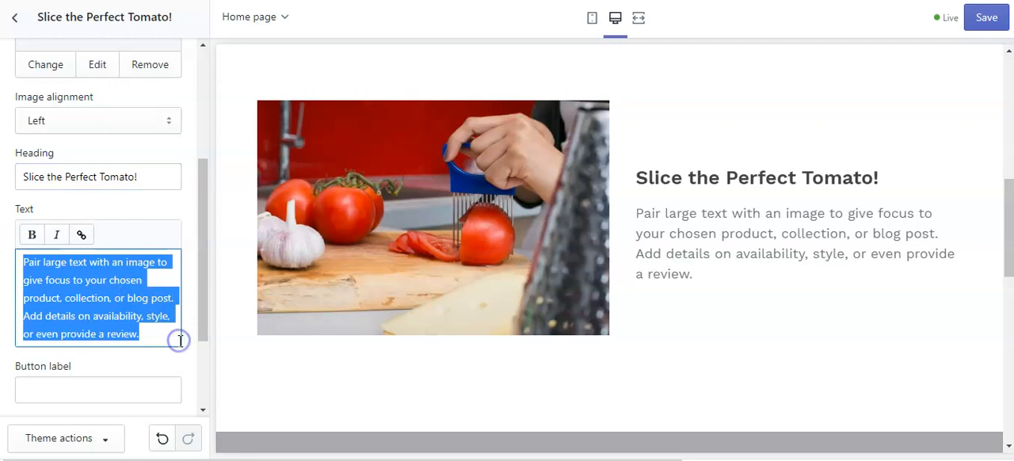
{"action": "key", "text": "BackSpace"}
{"action": "type", "text": "N"}
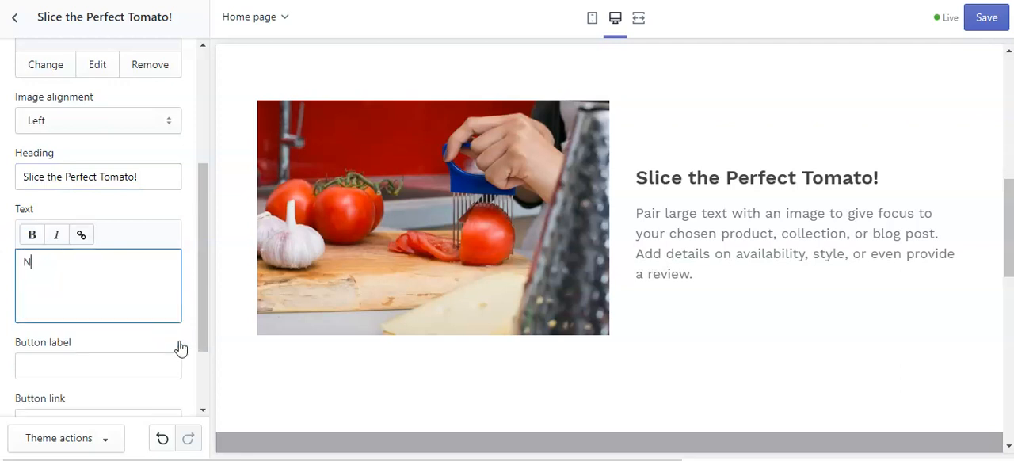
{"action": "type", "text": "ever worry about "}
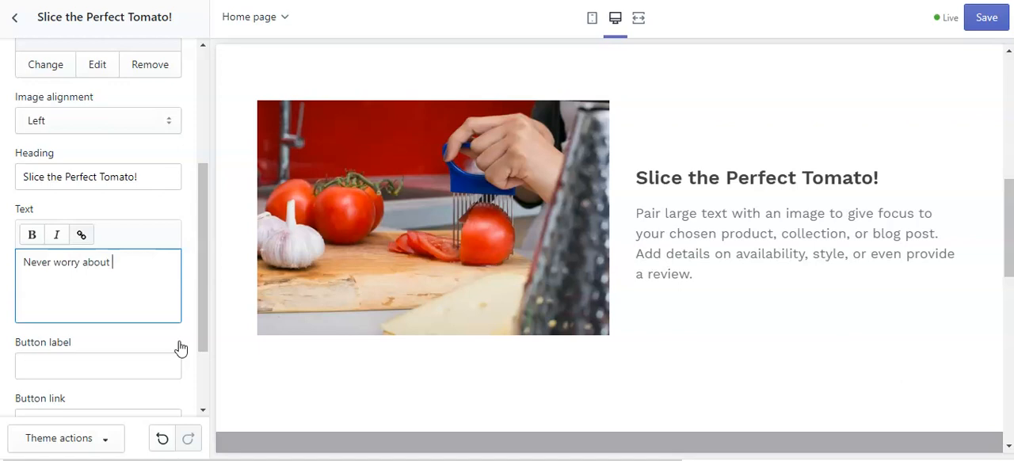
{"action": "type", "text": "oddly "}
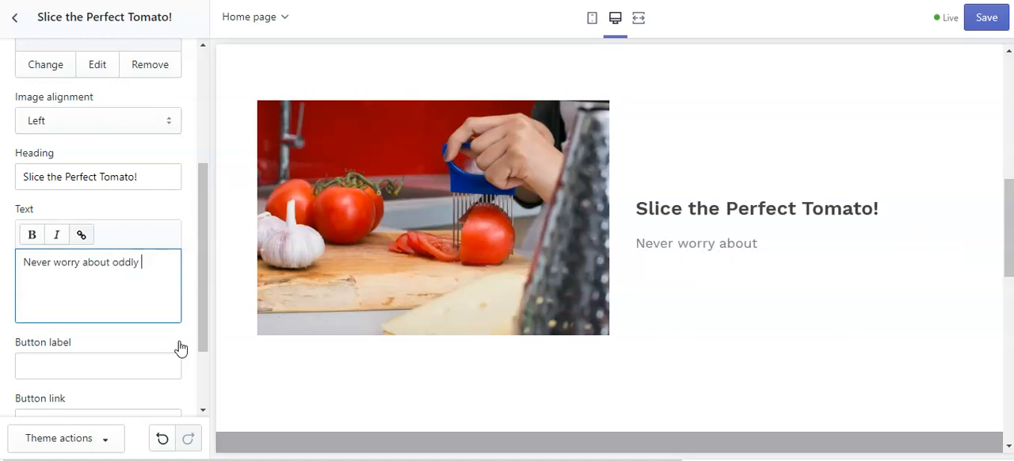
{"action": "type", "text": "sliced tomatoes"}
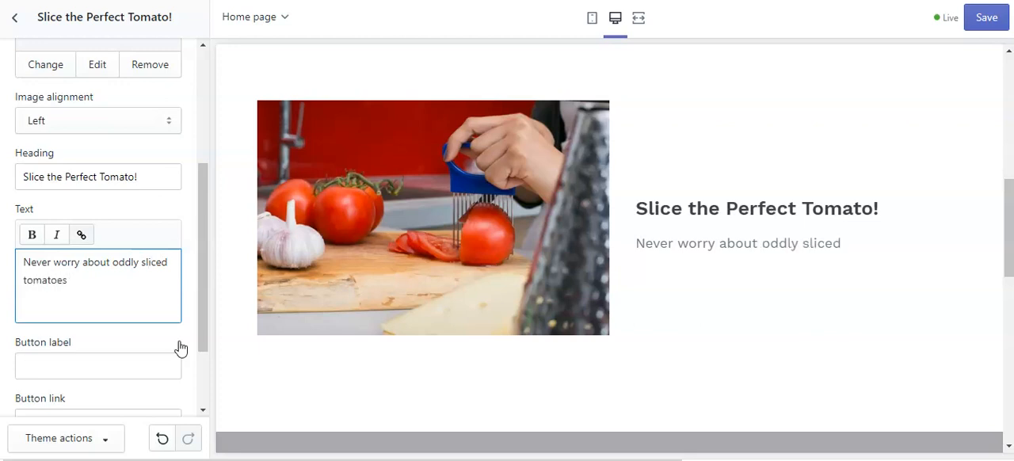
Reword the body text to "Never worry about oddly shaped tomato slices on the plate again".
{"action": "left_click", "coordinate": [169, 263]}
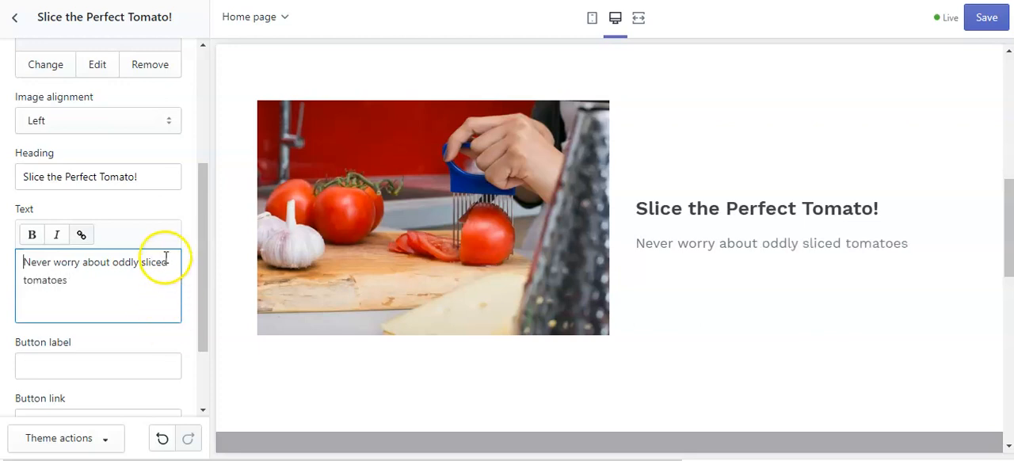
{"action": "key", "text": "BackSpace"}
{"action": "key", "text": "BackSpace"}
{"action": "key", "text": "BackSpace"}
{"action": "key", "text": "BackSpace"}
{"action": "key", "text": "BackSpace"}
{"action": "key", "text": "BackSpace"}
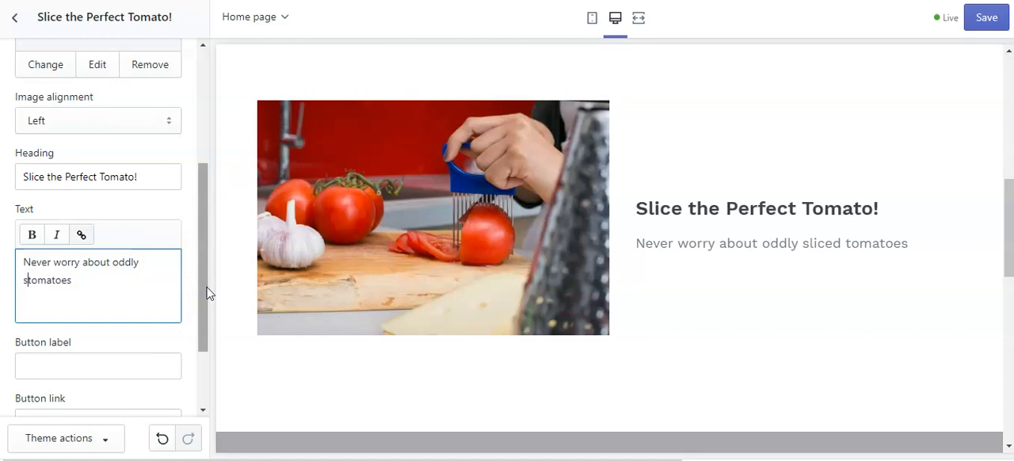
{"action": "type", "text": "haped"}
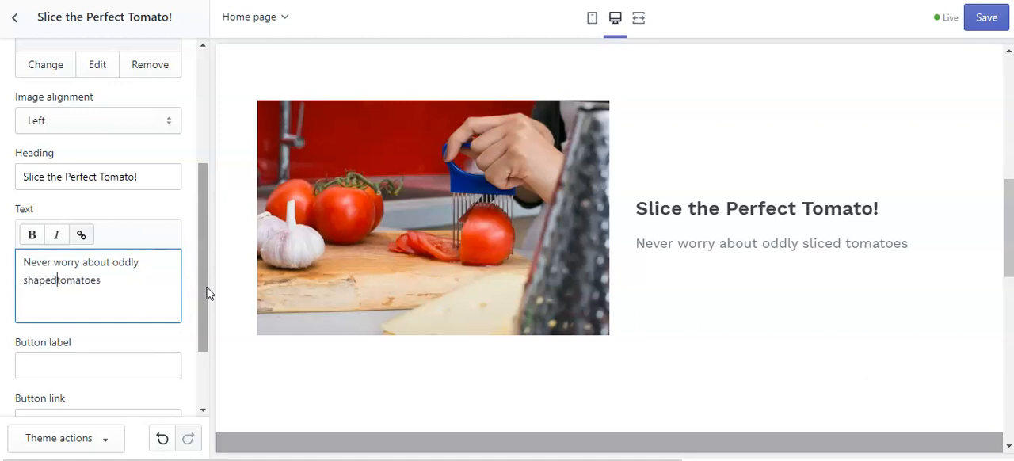
{"action": "left_click", "coordinate": [129, 276]}
{"action": "key", "text": "BackSpace"}
{"action": "key", "text": "BackSpace"}
{"action": "type", "text": "sl"}
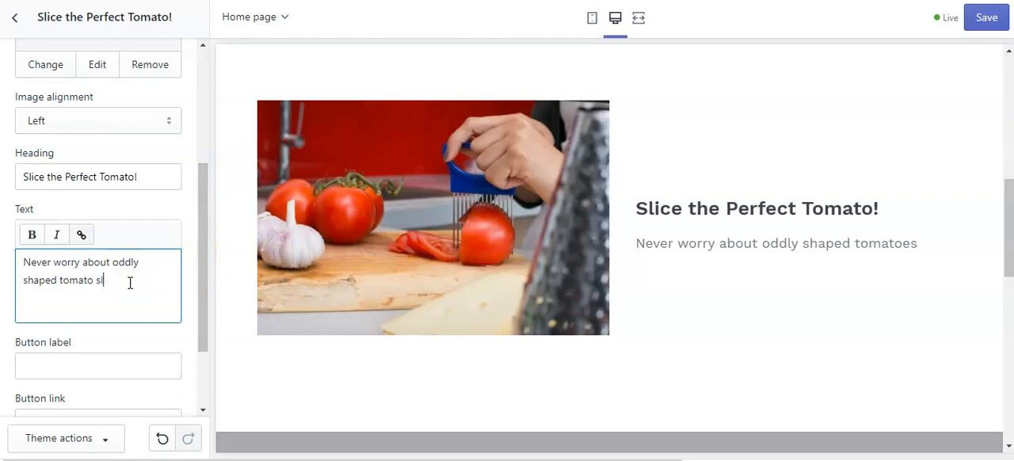
{"action": "type", "text": "ices on the plate again"}
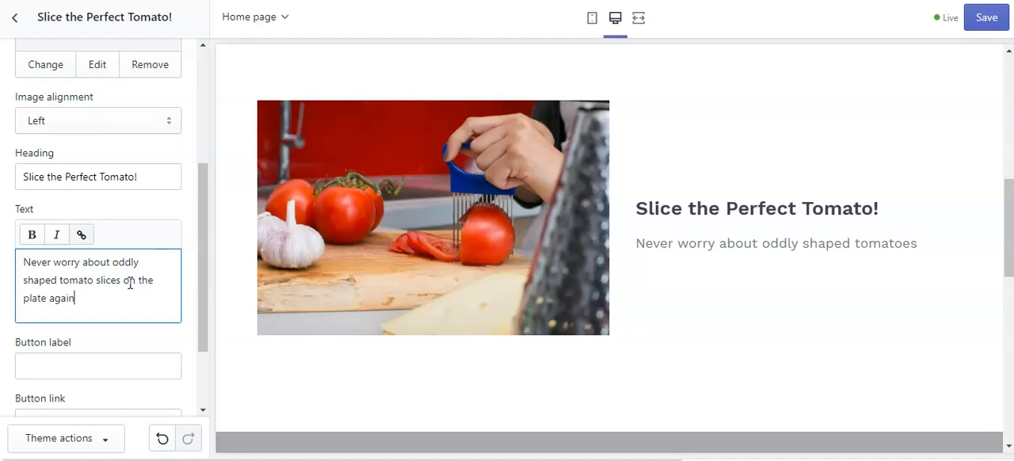
{"action": "type", "text": ", "}
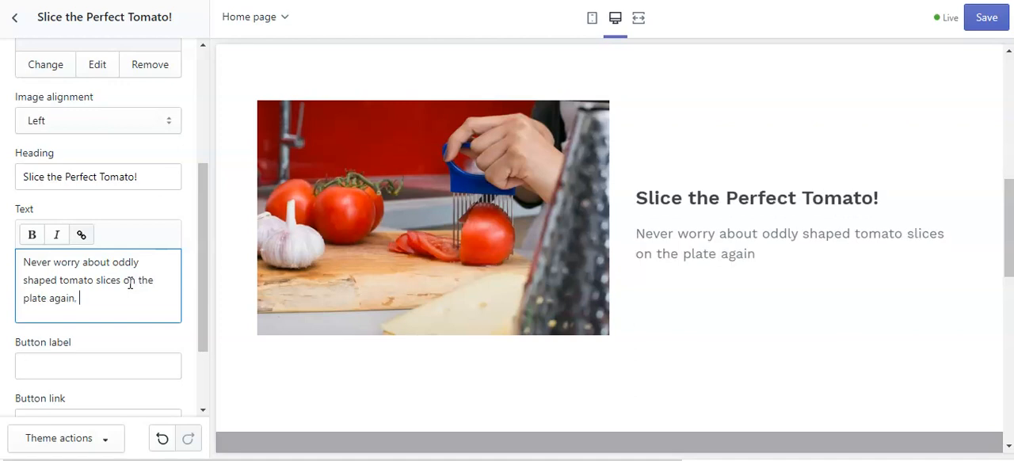
{"action": "type", "text": "with our amaz"}
{"action": "type", "text": "g"}
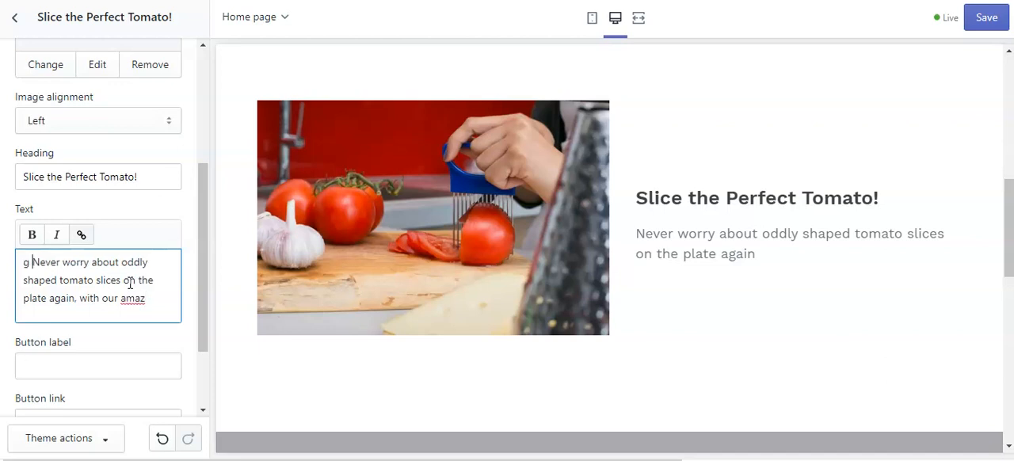
Finish the body text's sentence with ", with our amazing little gadget.".
{"action": "key", "text": "BackSpace"}
{"action": "key", "text": "BackSpace"}
{"action": "left_click", "coordinate": [150, 298]}
{"action": "type", "text": "ing"}
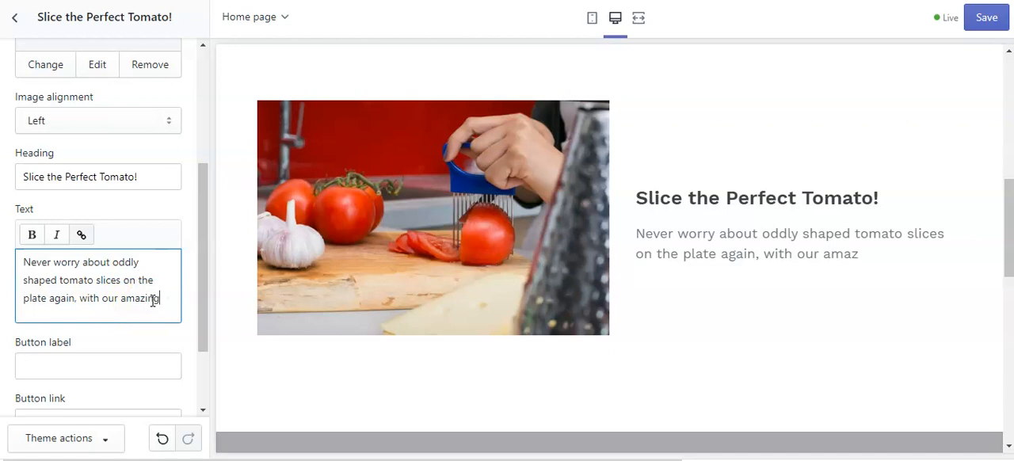
{"action": "type", "text": " little gadget!"}
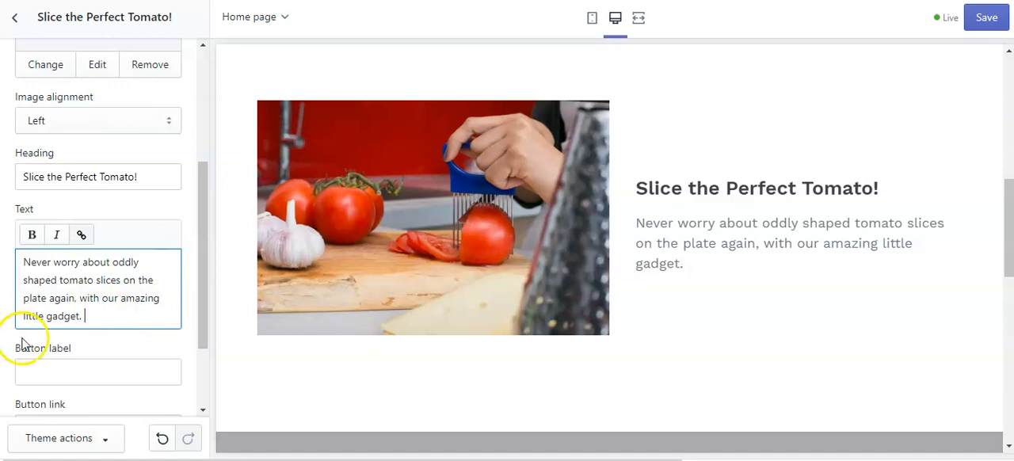
Label the tomato section's button "Click here".
{"action": "scroll", "coordinate": [103, 354], "scroll_direction": "down", "scroll_amount": 1}
{"action": "scroll", "coordinate": [103, 354], "scroll_direction": "down", "scroll_amount": 3}
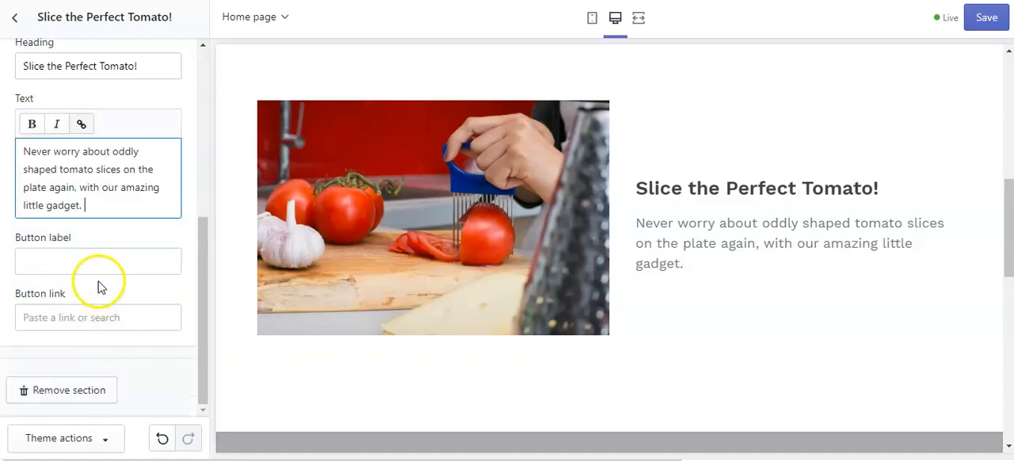
{"action": "left_click", "coordinate": [64, 260]}
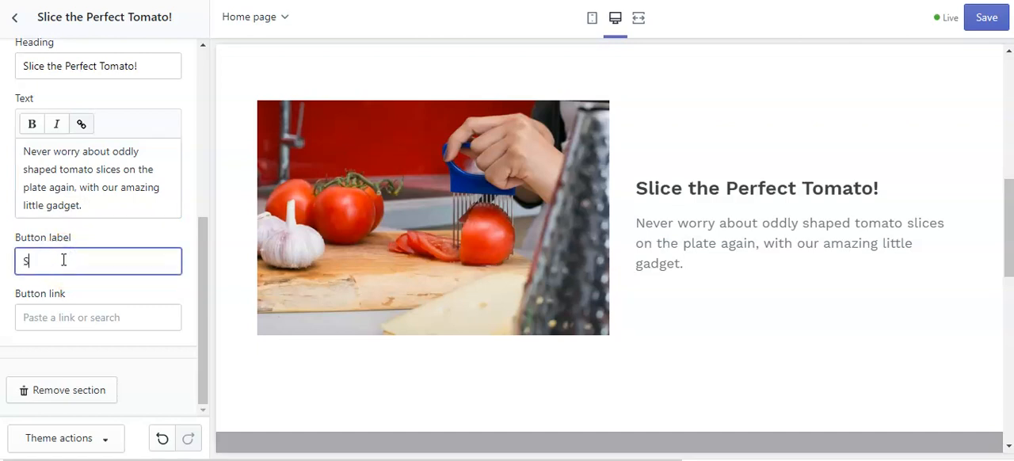
{"action": "type", "text": "Click"}
{"action": "key", "text": "BackSpace"}
{"action": "key", "text": "BackSpace"}
{"action": "key", "text": "BackSpace"}
{"action": "type", "text": "ick here"}
Link the section's button to All Products and save the theme changes.
{"action": "left_click", "coordinate": [51, 318]}
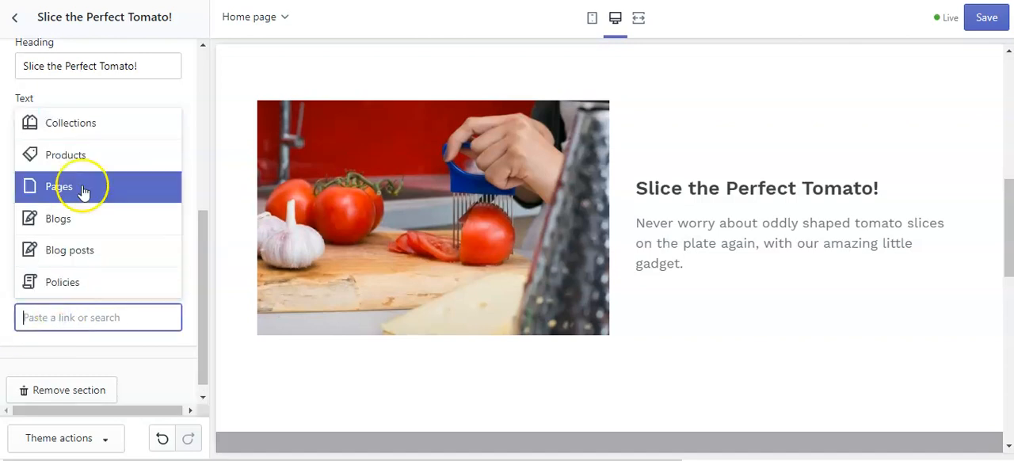
{"action": "left_click", "coordinate": [77, 156]}
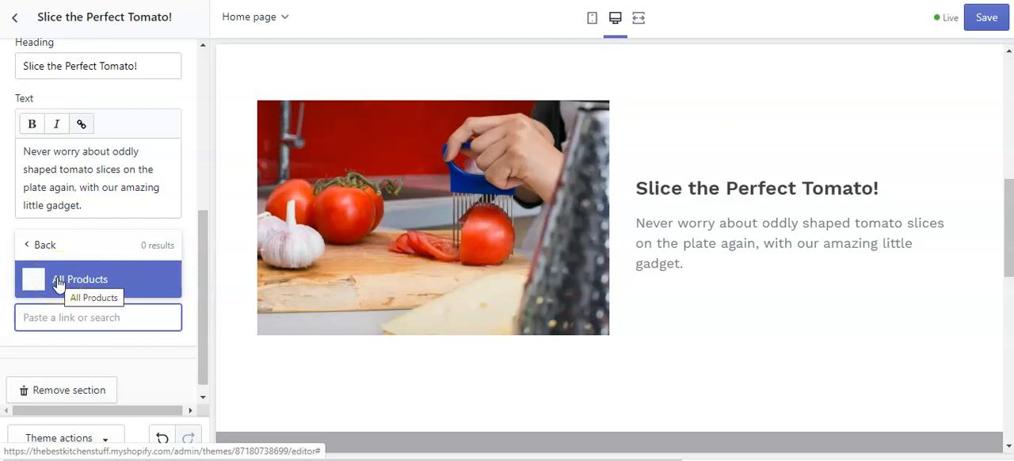
{"action": "left_click", "coordinate": [57, 282]}
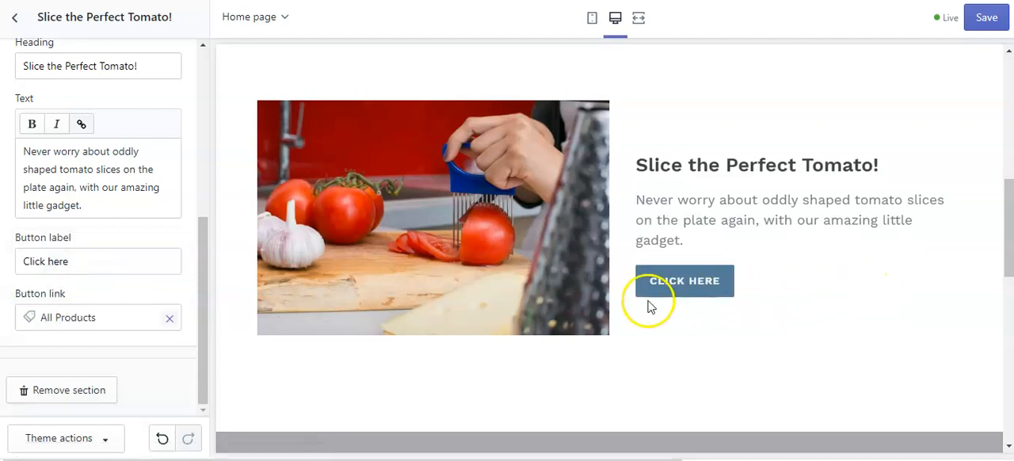
{"action": "scroll", "coordinate": [100, 339], "scroll_direction": "up", "scroll_amount": 5}
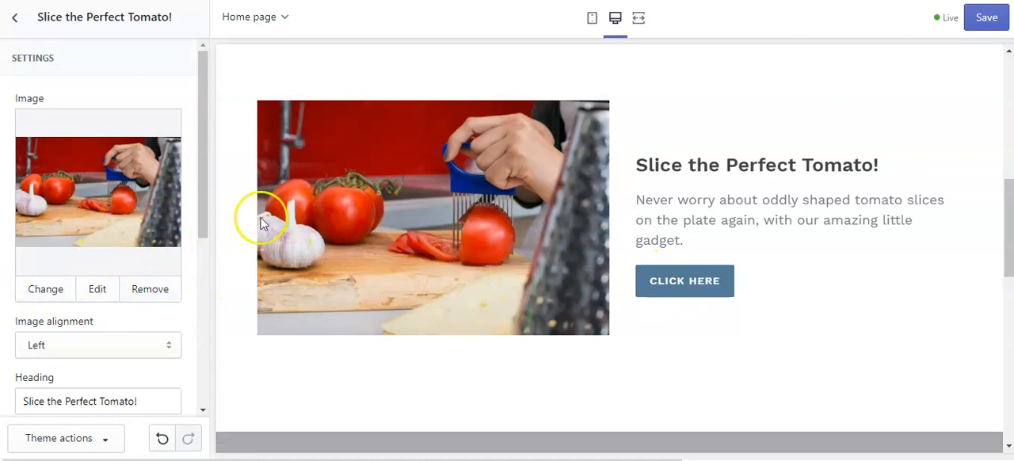
{"action": "left_click", "coordinate": [986, 18]}
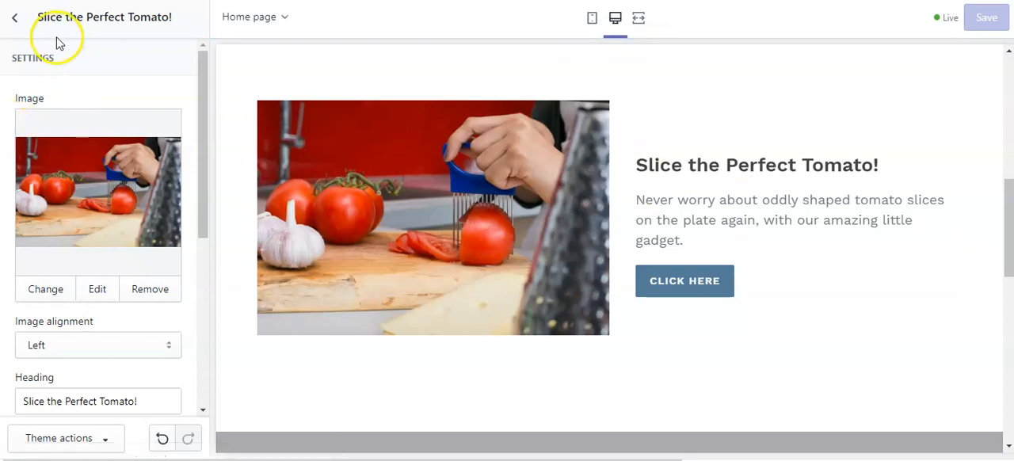
Open the home page's Slideshow section and review its slide height, text, overlay, rotation and image slide settings.
{"action": "left_click", "coordinate": [14, 17]}
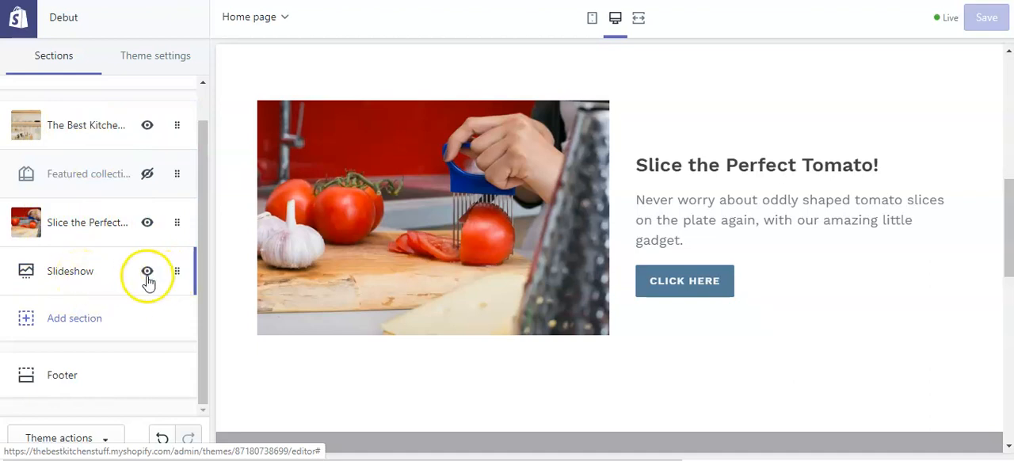
{"action": "left_click", "coordinate": [87, 273]}
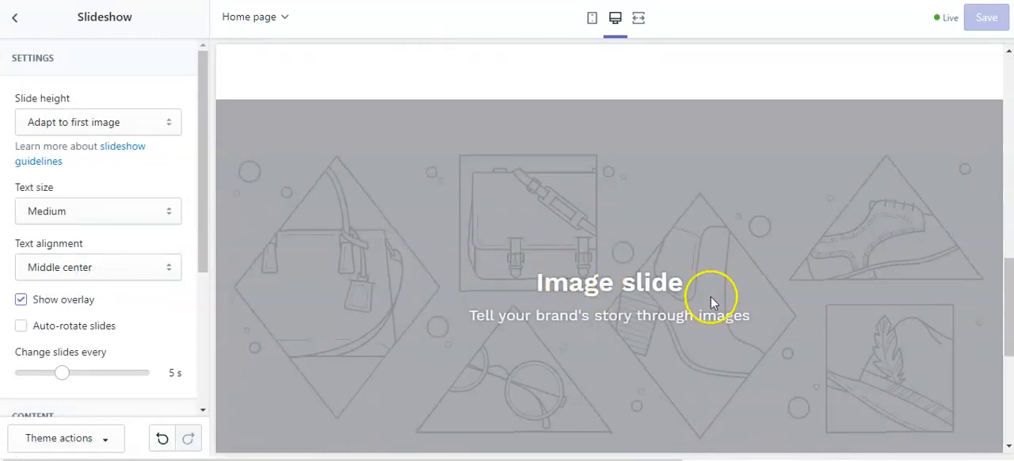
{"action": "scroll", "coordinate": [711, 297], "scroll_direction": "down", "scroll_amount": 2}
{"action": "scroll", "coordinate": [710, 297], "scroll_direction": "up", "scroll_amount": 1}
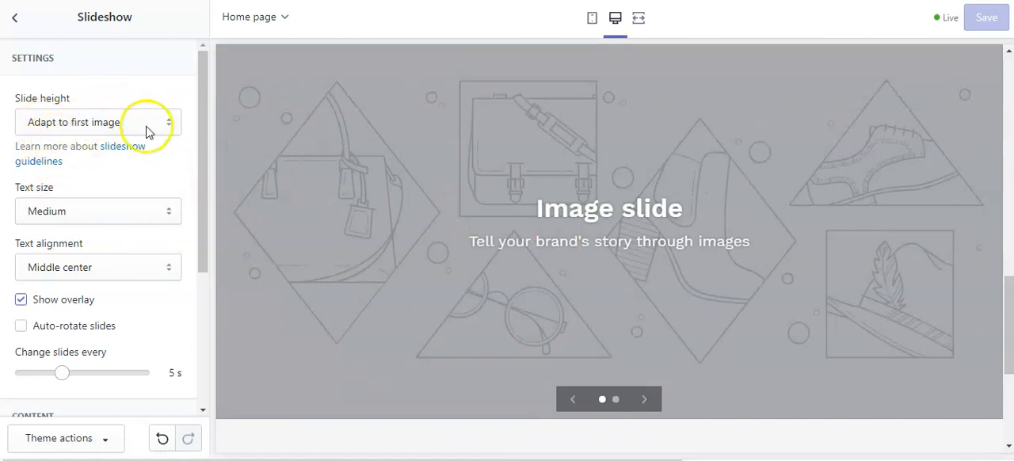
{"action": "scroll", "coordinate": [140, 181], "scroll_direction": "down", "scroll_amount": 2}
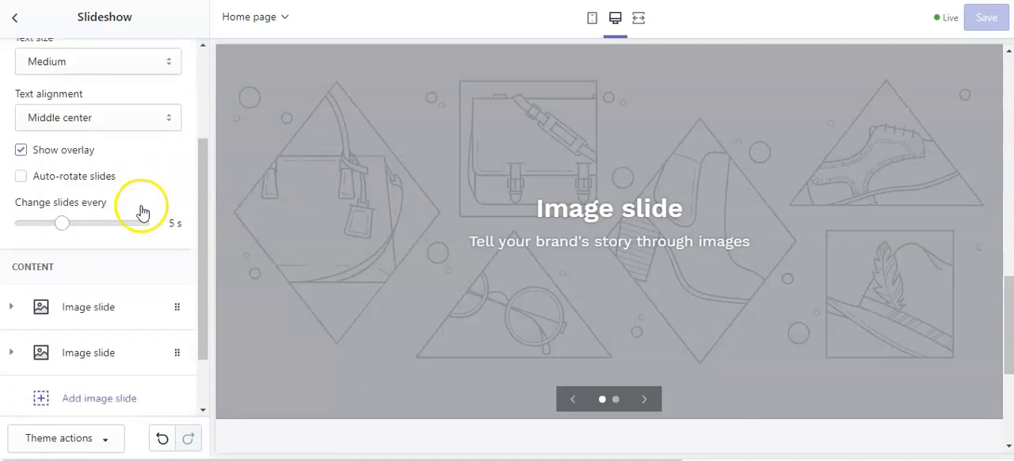
{"action": "scroll", "coordinate": [140, 211], "scroll_direction": "down", "scroll_amount": 1}
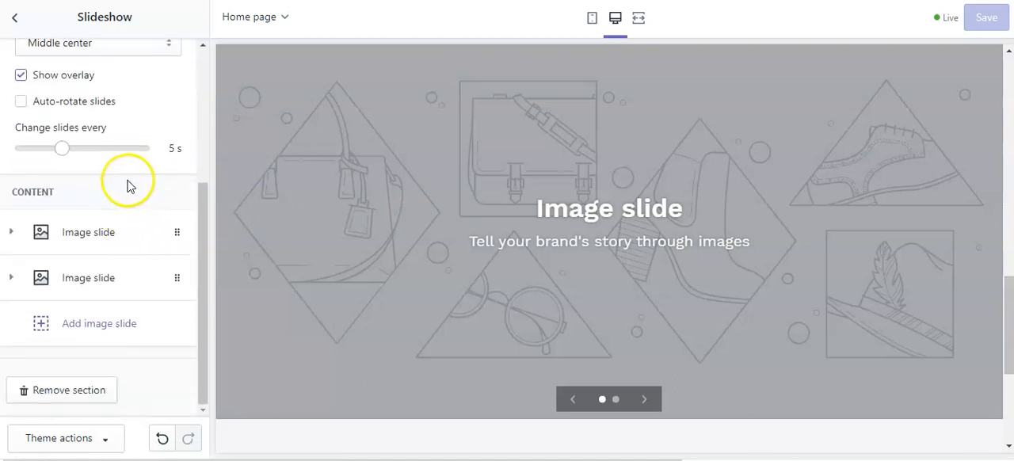
{"action": "scroll", "coordinate": [128, 182], "scroll_direction": "up", "scroll_amount": 1}
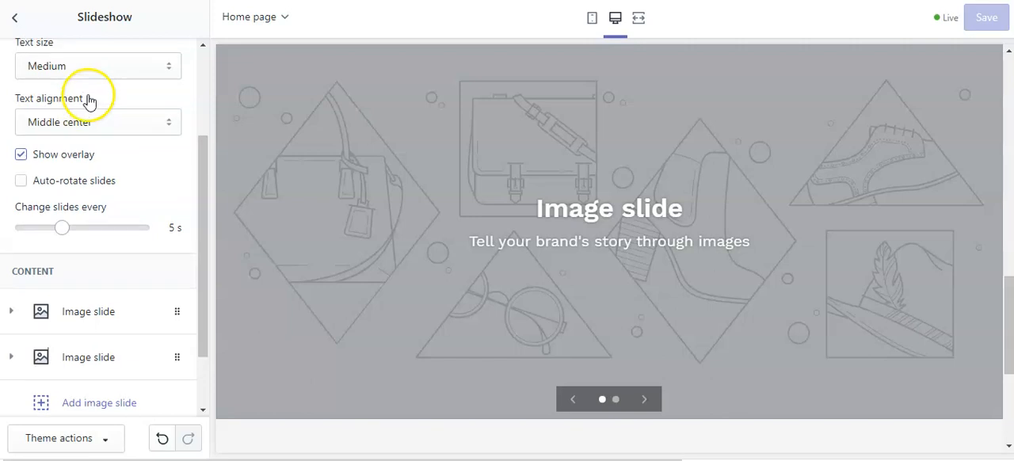
{"action": "scroll", "coordinate": [89, 100], "scroll_direction": "up", "scroll_amount": 1}
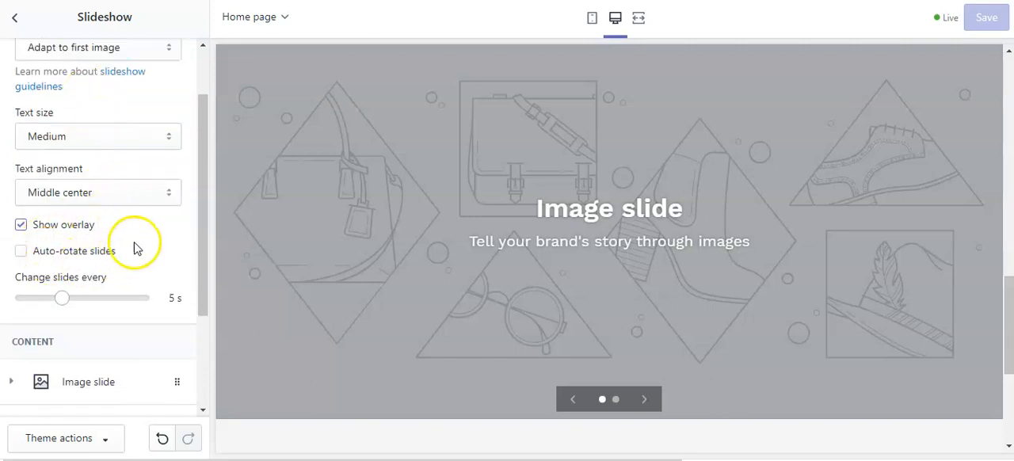
{"action": "scroll", "coordinate": [137, 238], "scroll_direction": "down", "scroll_amount": 2}
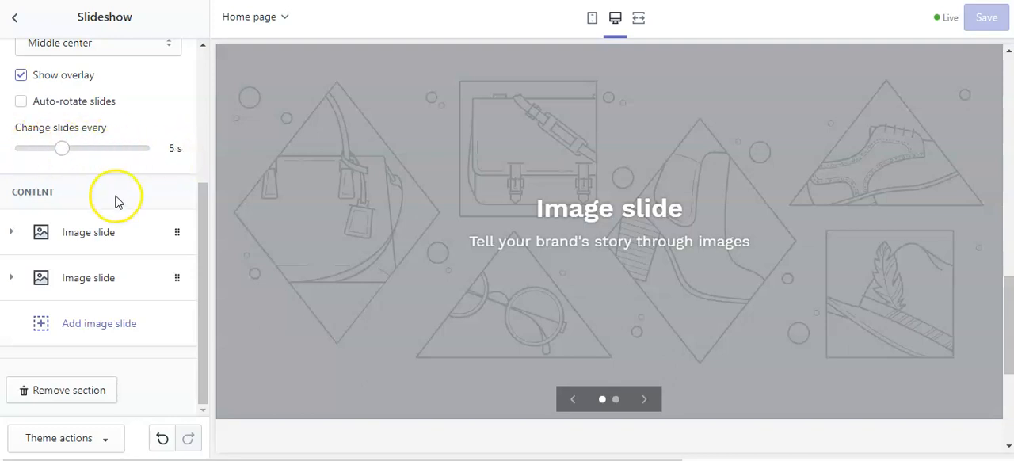
Expand the slideshow's first image slide and search the free images for "kitchen".
{"action": "left_click", "coordinate": [89, 232]}
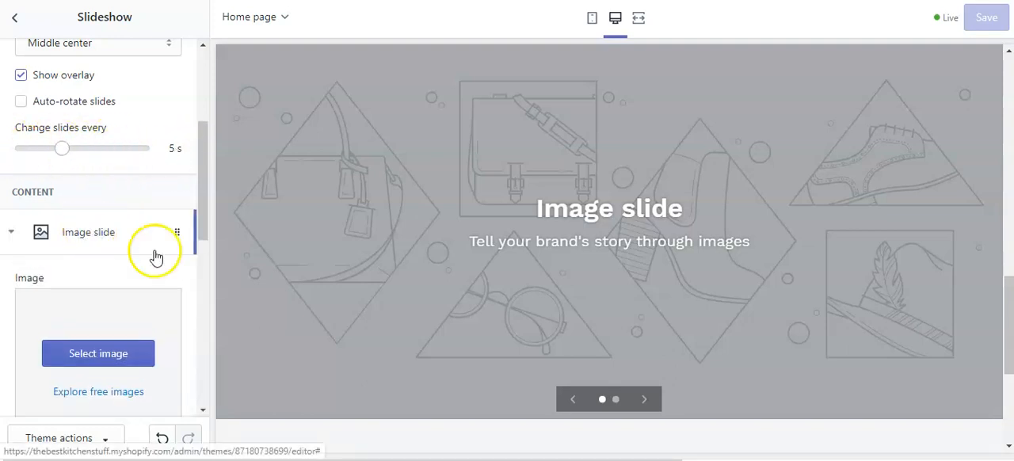
{"action": "scroll", "coordinate": [126, 260], "scroll_direction": "down", "scroll_amount": 3}
{"action": "left_click", "coordinate": [102, 166]}
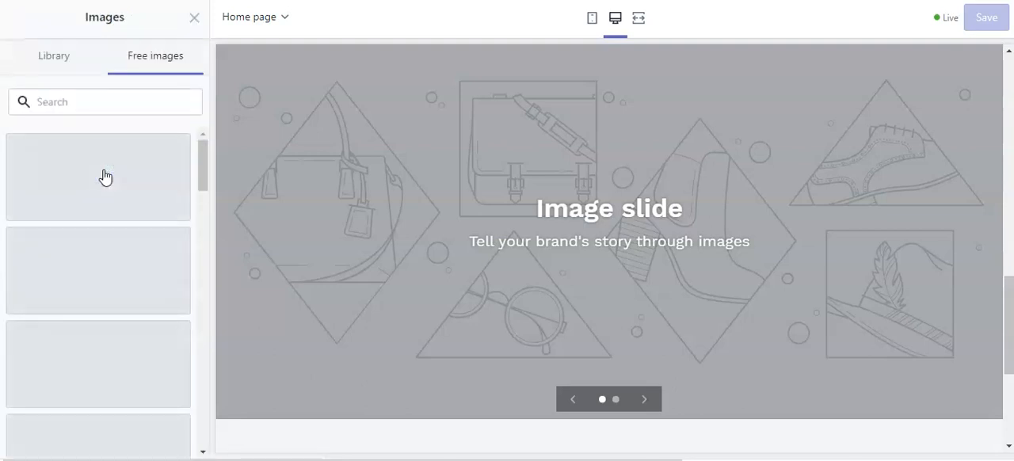
{"action": "left_click", "coordinate": [72, 98]}
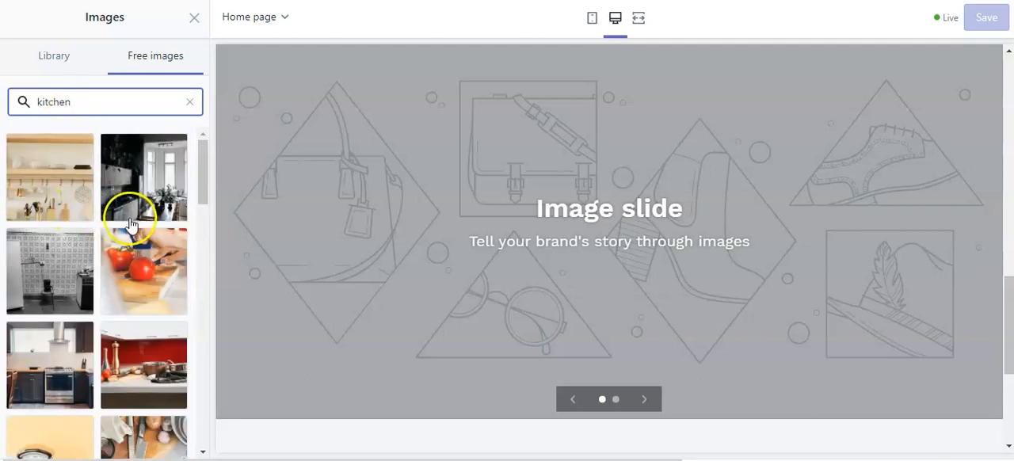
Set the first slide's image to the free photo of a tomato and basil plate beside spaghetti on black.
{"action": "scroll", "coordinate": [127, 214], "scroll_direction": "down", "scroll_amount": 3}
{"action": "scroll", "coordinate": [119, 247], "scroll_direction": "down", "scroll_amount": 2}
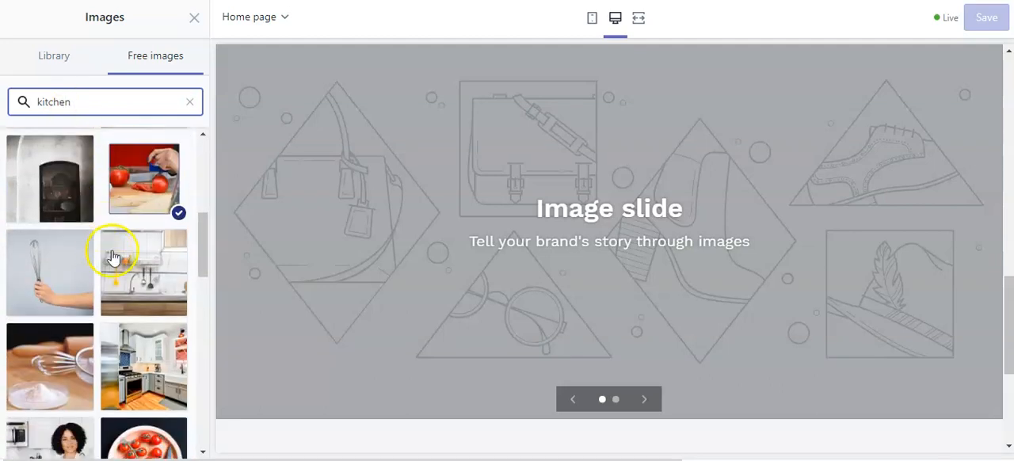
{"action": "scroll", "coordinate": [139, 250], "scroll_direction": "down", "scroll_amount": 2}
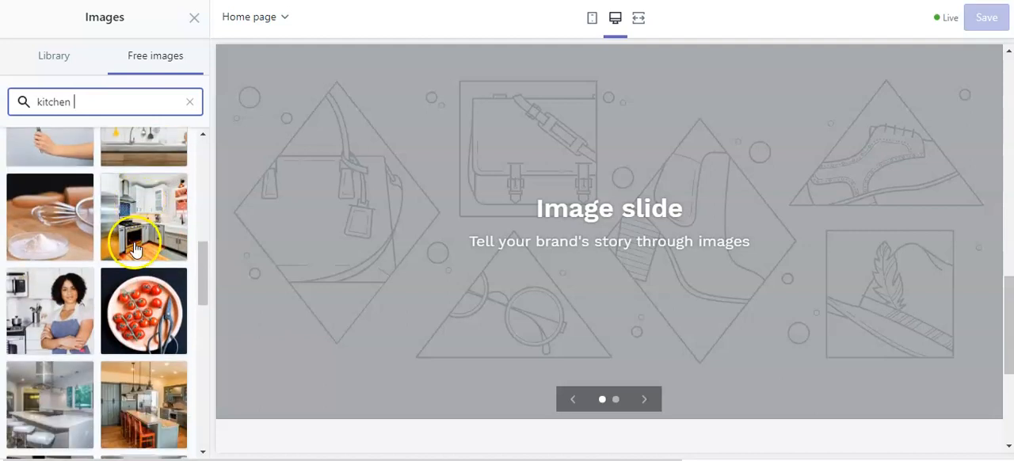
{"action": "scroll", "coordinate": [146, 230], "scroll_direction": "down", "scroll_amount": 2}
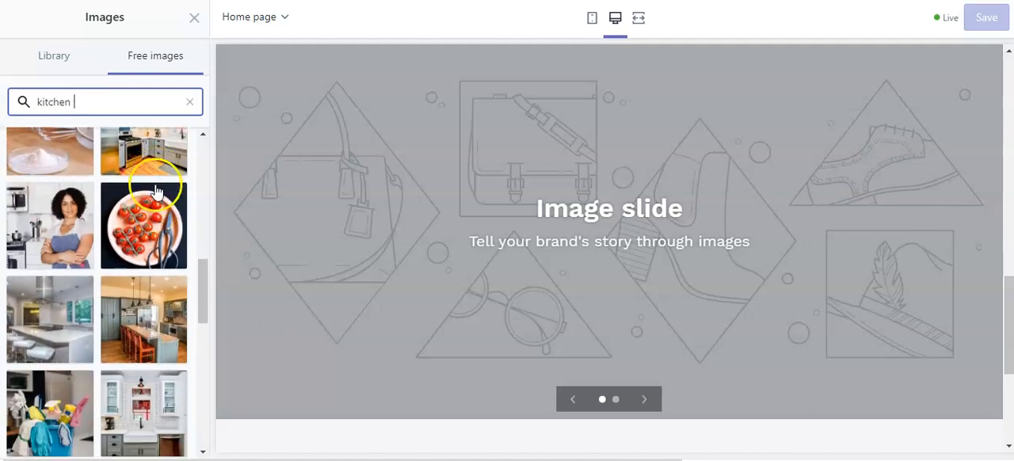
{"action": "scroll", "coordinate": [156, 193], "scroll_direction": "down", "scroll_amount": 3}
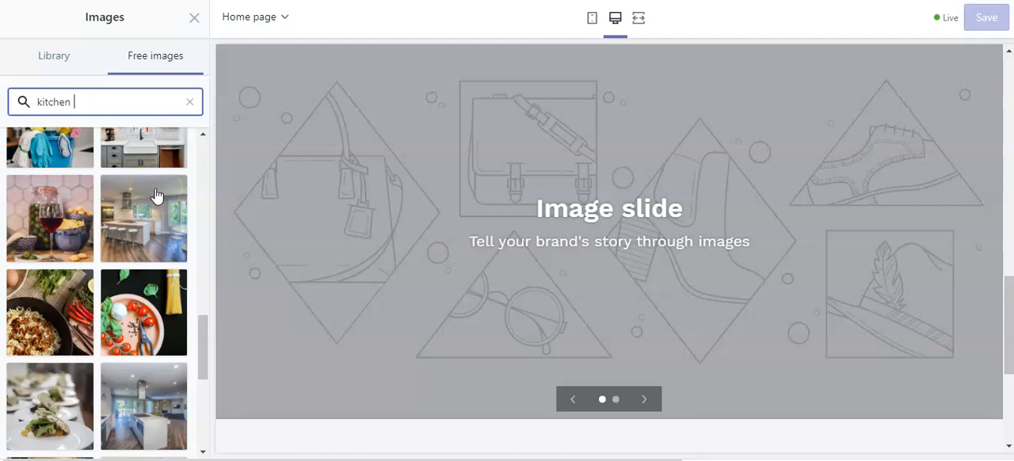
{"action": "scroll", "coordinate": [156, 193], "scroll_direction": "down", "scroll_amount": 1}
{"action": "scroll", "coordinate": [156, 194], "scroll_direction": "down", "scroll_amount": 1}
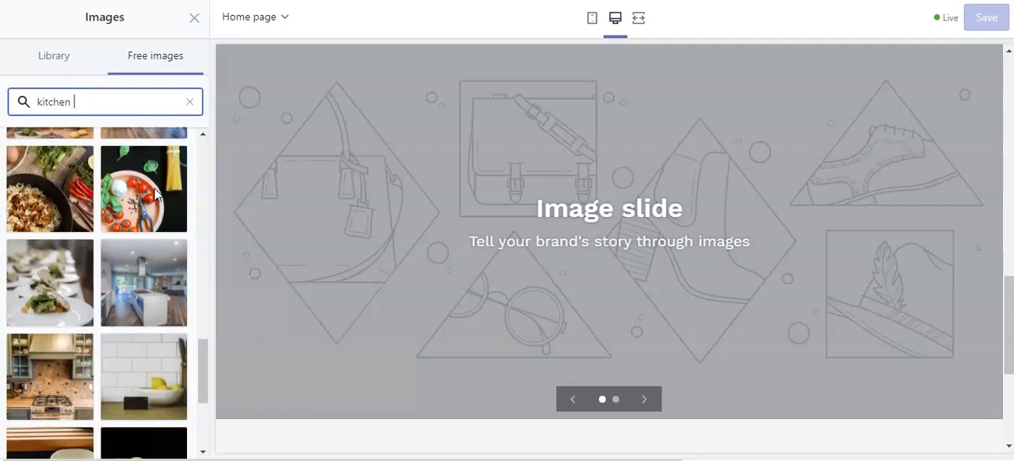
{"action": "scroll", "coordinate": [152, 220], "scroll_direction": "up", "scroll_amount": 1}
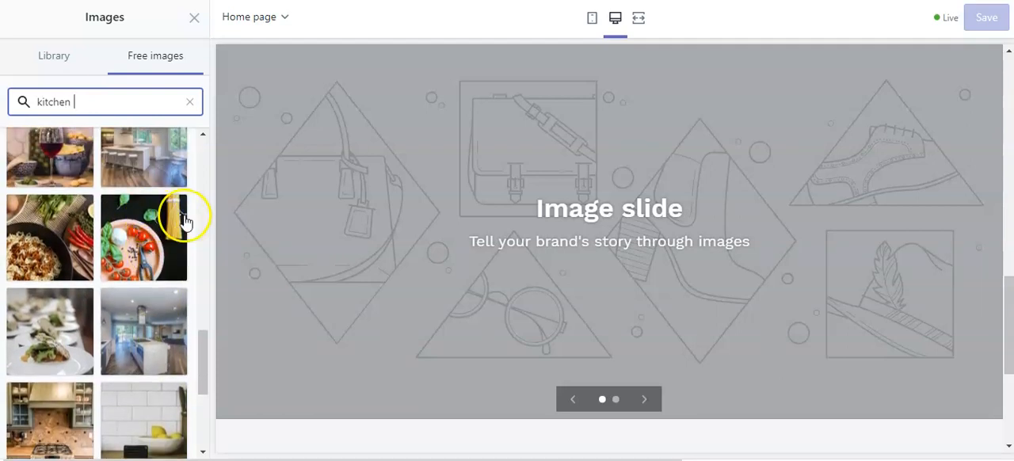
{"action": "left_click", "coordinate": [141, 243]}
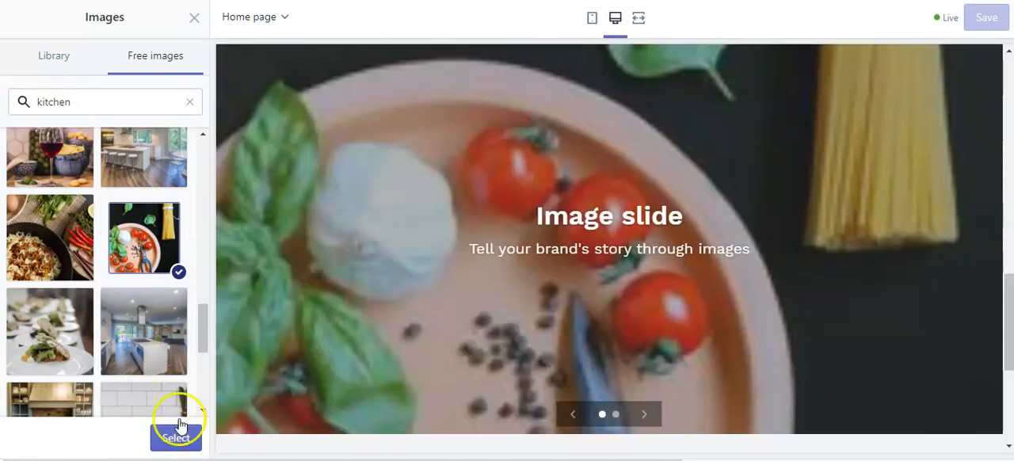
{"action": "left_click", "coordinate": [176, 440]}
{"action": "left_click", "coordinate": [175, 438]}
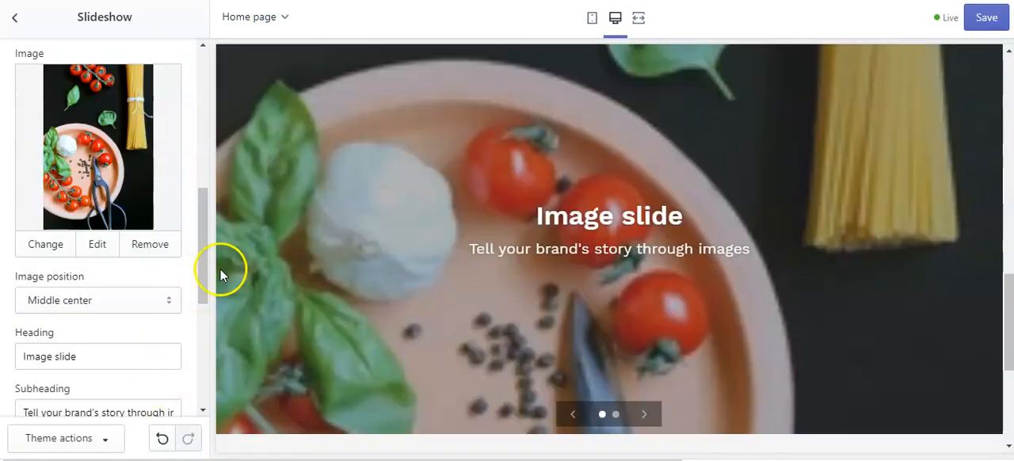
Replace the first slide's heading with "The Best Kitchen Stuff".
{"action": "left_click_drag", "start_coordinate": [204, 235], "coordinate": [211, 342]}
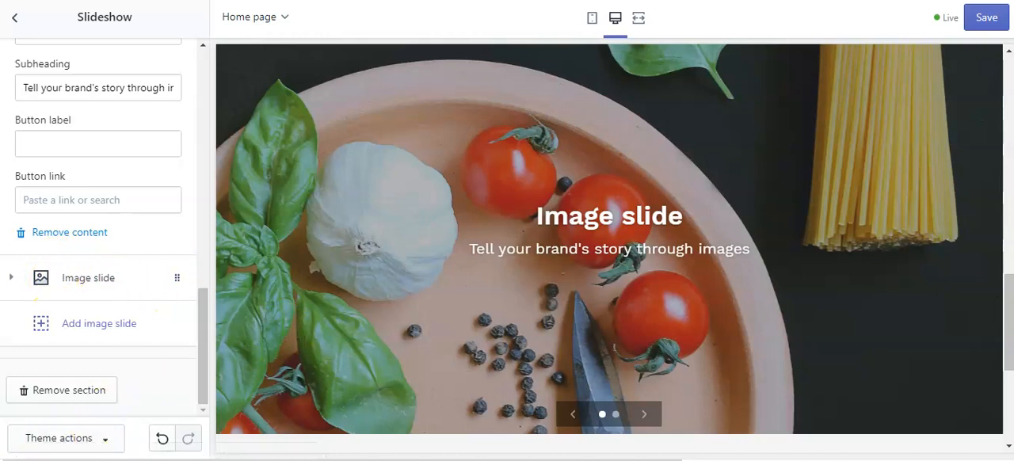
{"action": "scroll", "coordinate": [178, 312], "scroll_direction": "up", "scroll_amount": 2}
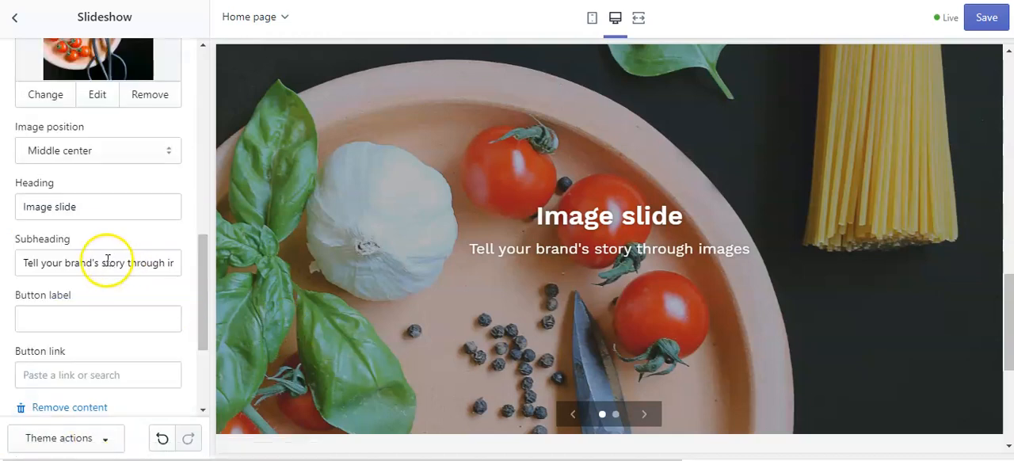
{"action": "left_click", "coordinate": [96, 203]}
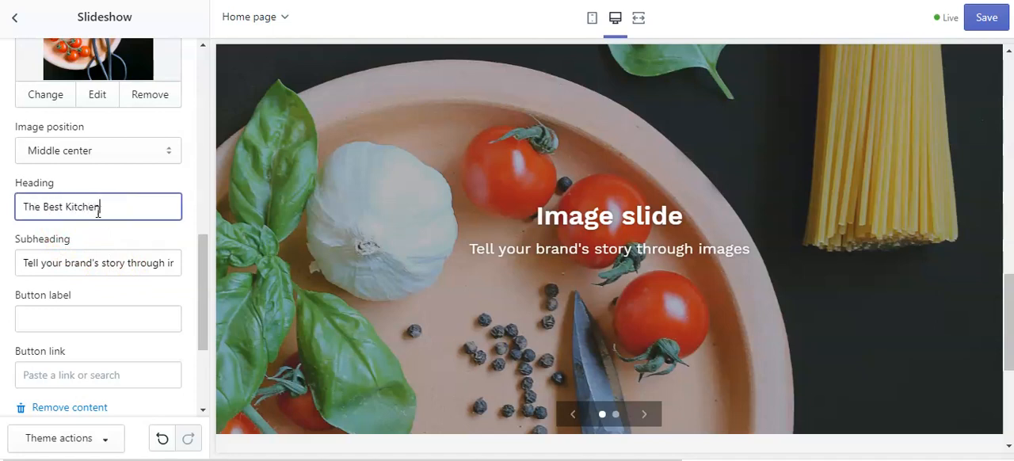
{"action": "type", "text": "The Best Kitchen Stuff"}
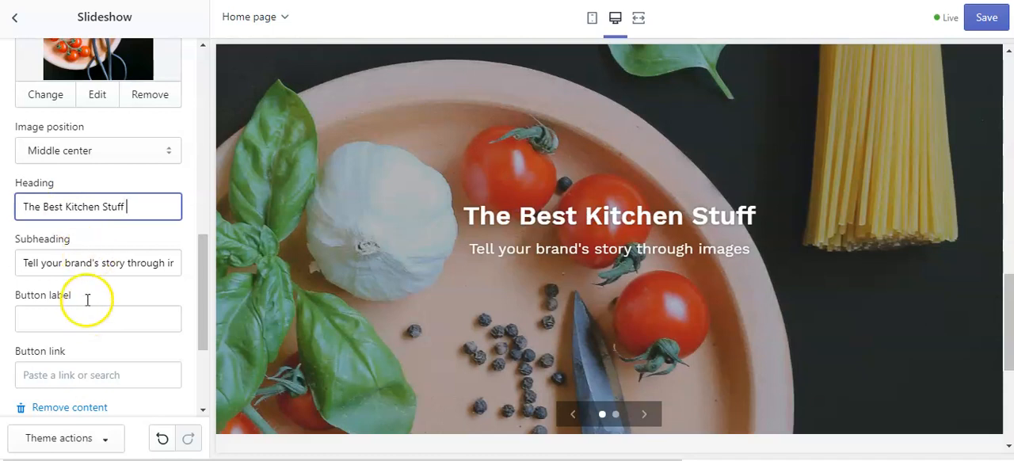
Replace the first slide's subheading with "Mealtimes made simpler with our fantastic gadgets".
{"action": "left_click", "coordinate": [25, 264]}
{"action": "left_click_drag", "start_coordinate": [24, 264], "coordinate": [180, 262]}
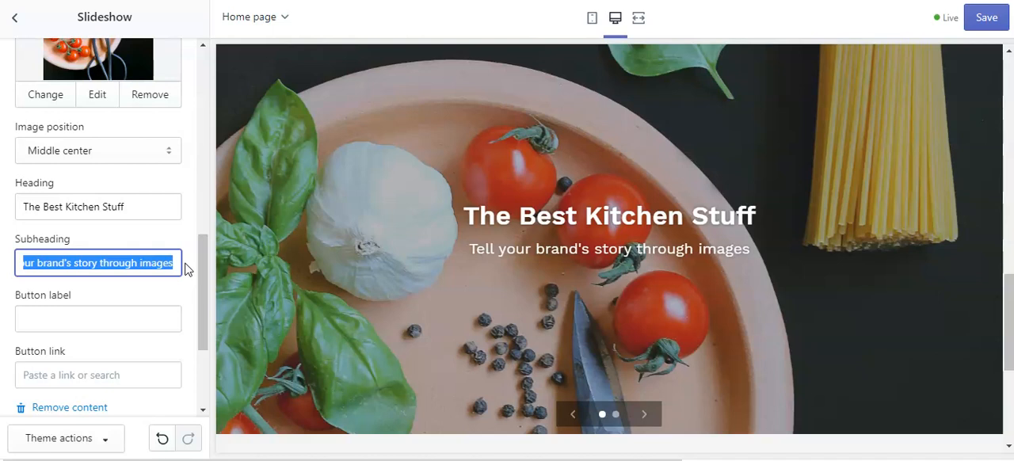
{"action": "key", "text": "BackSpace"}
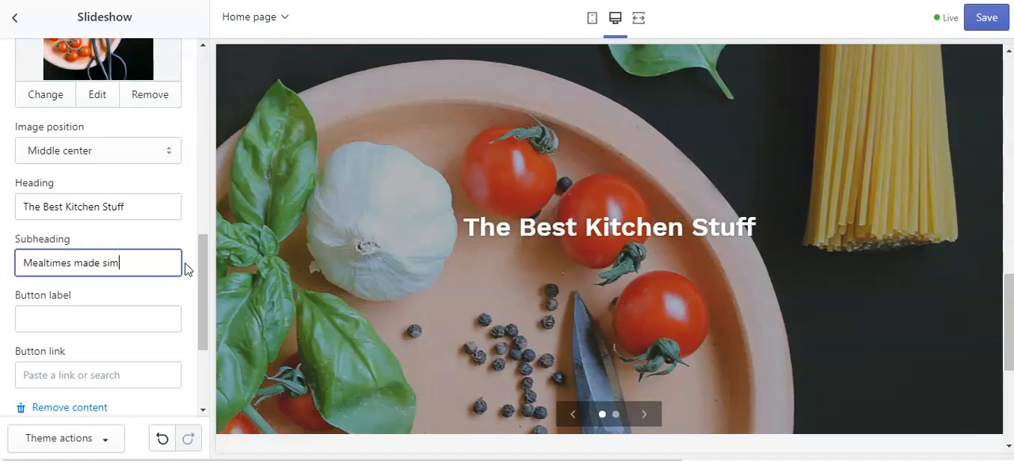
{"action": "type", "text": "our"}
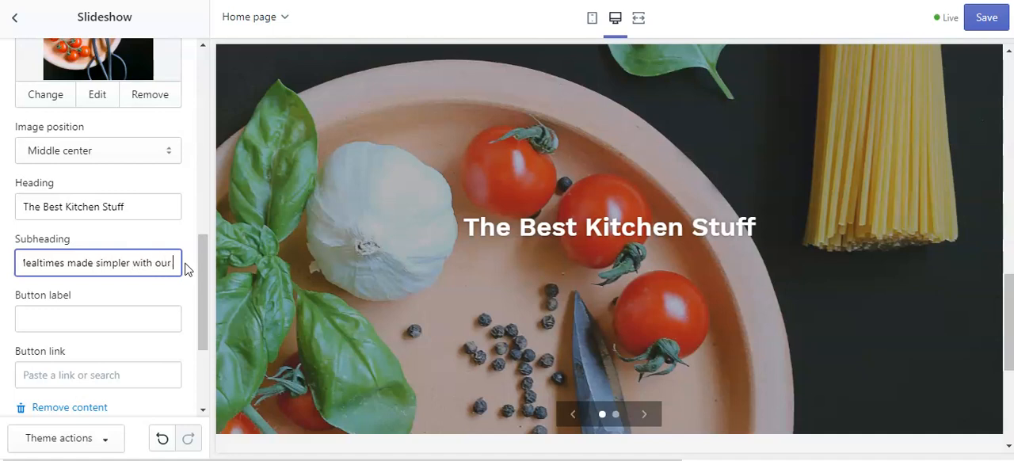
{"action": "type", "text": " fantastic ga"}
{"action": "type", "text": "gets"}
{"action": "key", "text": "BackSpace"}
{"action": "key", "text": "BackSpace"}
{"action": "key", "text": "BackSpace"}
{"action": "key", "text": "BackSpace"}
{"action": "type", "text": "dgets"}
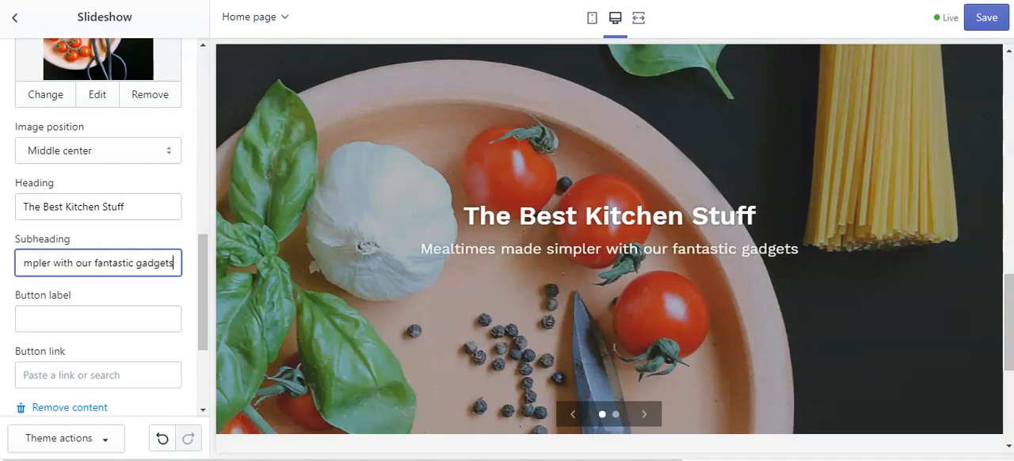
{"action": "scroll", "coordinate": [132, 294], "scroll_direction": "down", "scroll_amount": 2}
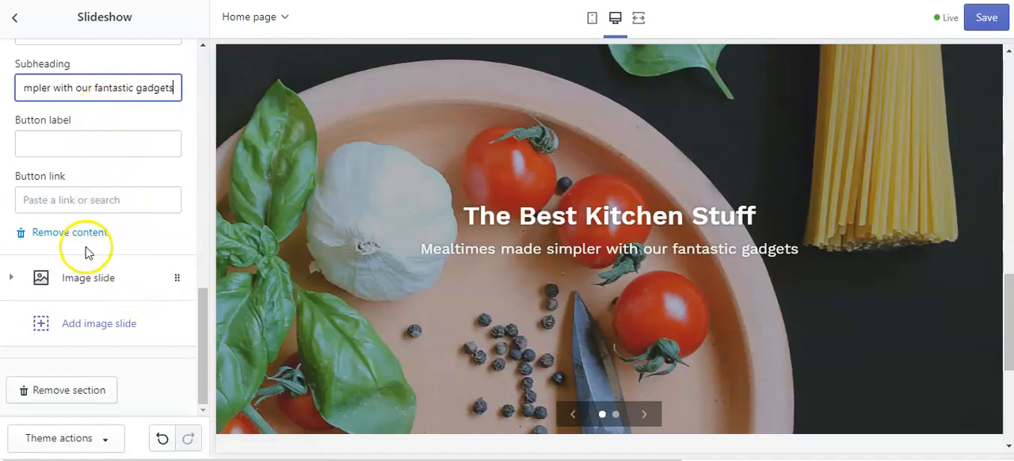
Add a third image slide to the slideshow and search the free images for "kitchen gadgets".
{"action": "left_click", "coordinate": [183, 239]}
{"action": "left_click", "coordinate": [82, 325]}
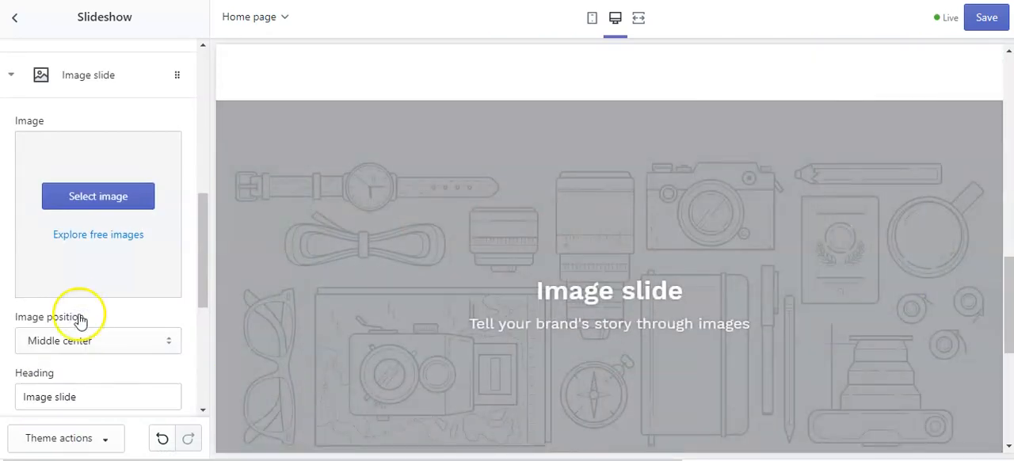
{"action": "left_click", "coordinate": [117, 235]}
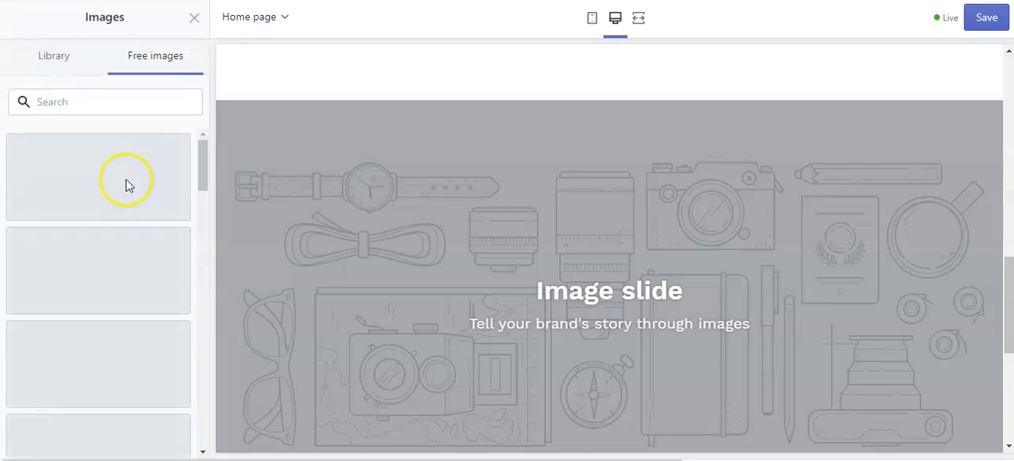
{"action": "left_click", "coordinate": [85, 101]}
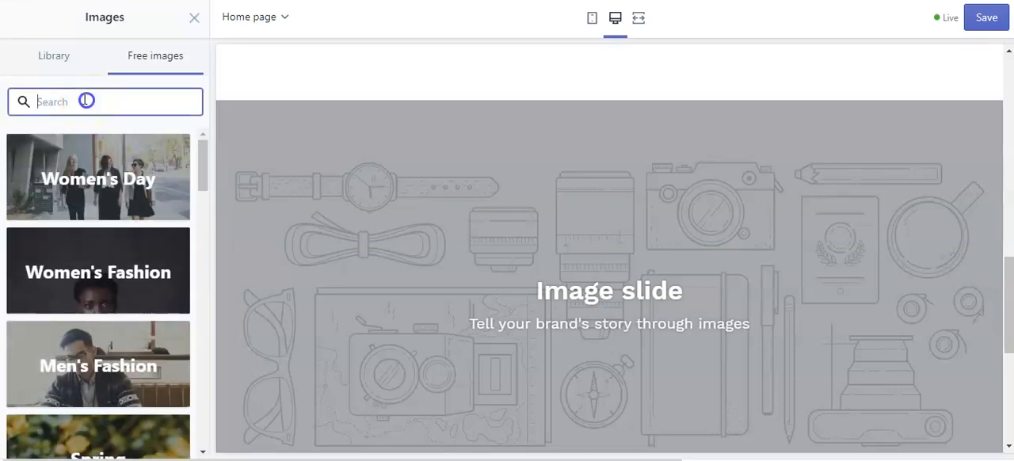
{"action": "type", "text": "kitchen gadgets"}
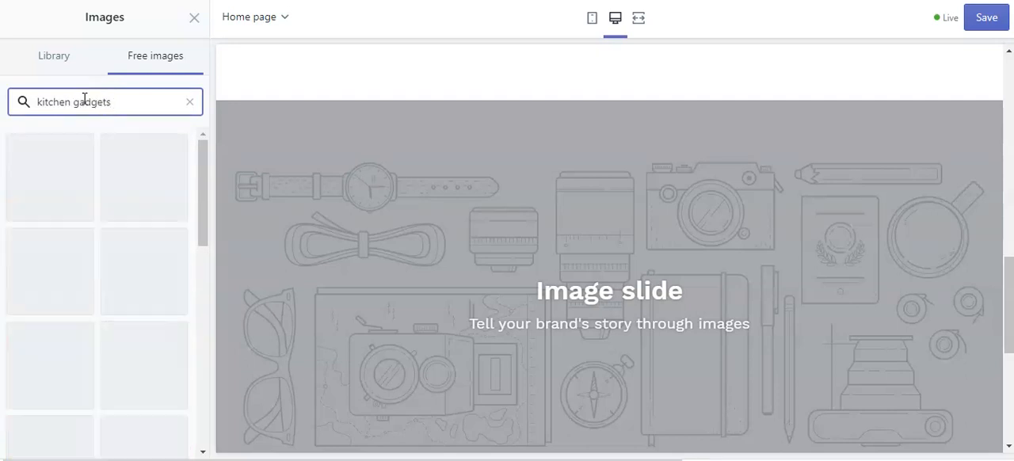
Browse the kitchen gadgets photos for the new slide and load more free images.
{"action": "scroll", "coordinate": [129, 235], "scroll_direction": "down", "scroll_amount": 2}
{"action": "scroll", "coordinate": [128, 235], "scroll_direction": "down", "scroll_amount": 3}
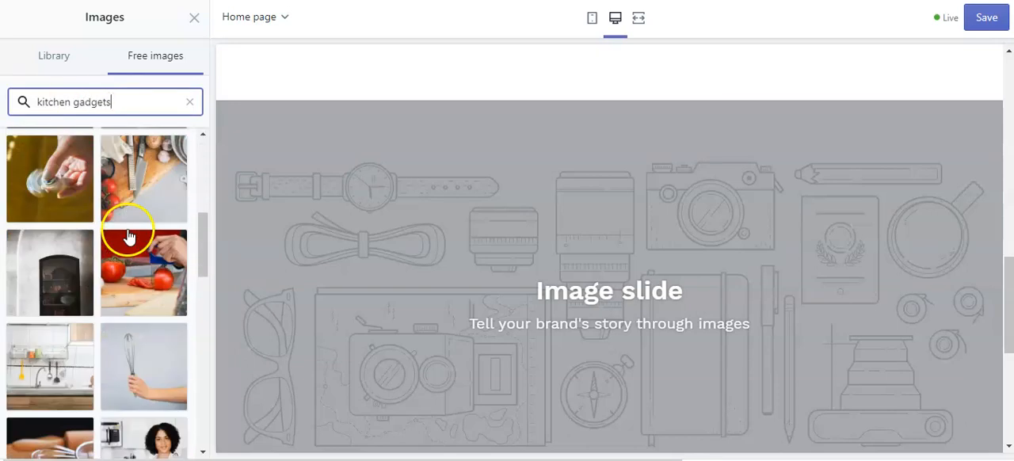
{"action": "scroll", "coordinate": [151, 208], "scroll_direction": "down", "scroll_amount": 3}
{"action": "scroll", "coordinate": [152, 208], "scroll_direction": "down", "scroll_amount": 10}
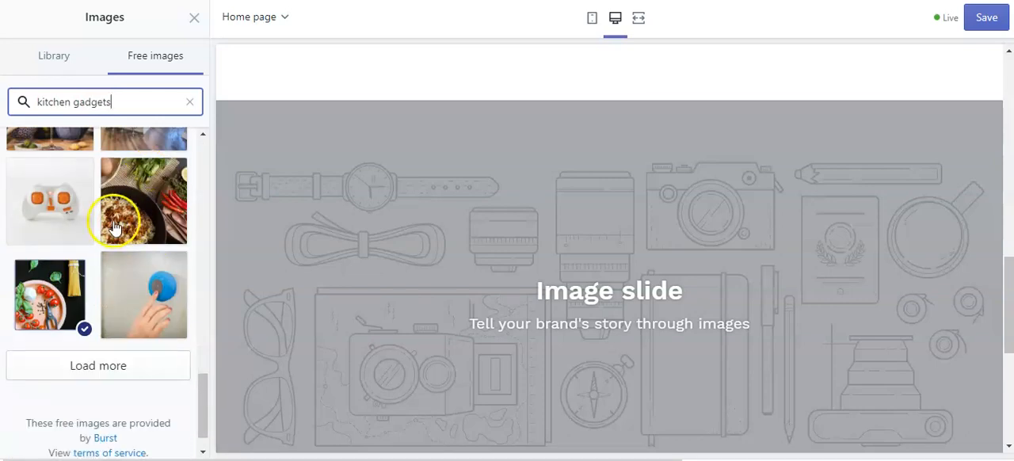
{"action": "left_click", "coordinate": [84, 374]}
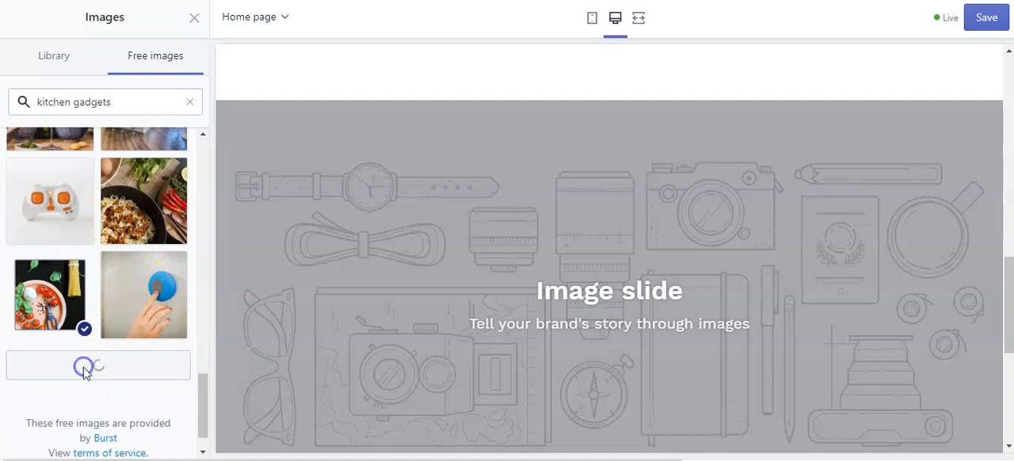
{"action": "scroll", "coordinate": [129, 251], "scroll_direction": "down", "scroll_amount": 2}
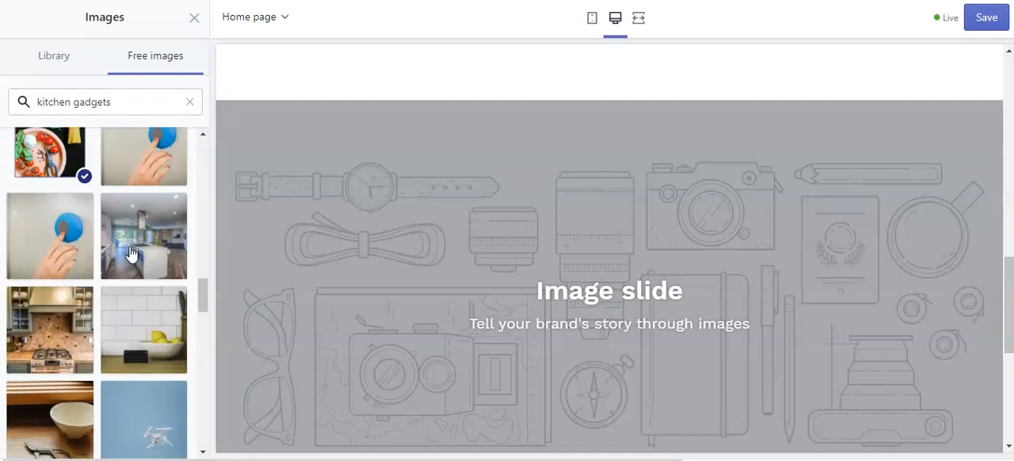
{"action": "scroll", "coordinate": [129, 246], "scroll_direction": "down", "scroll_amount": 3}
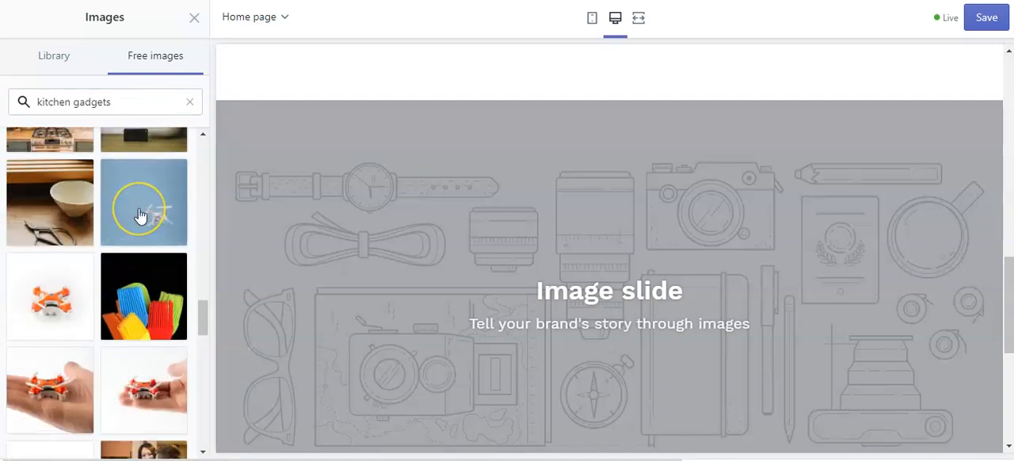
{"action": "scroll", "coordinate": [104, 198], "scroll_direction": "down", "scroll_amount": 1}
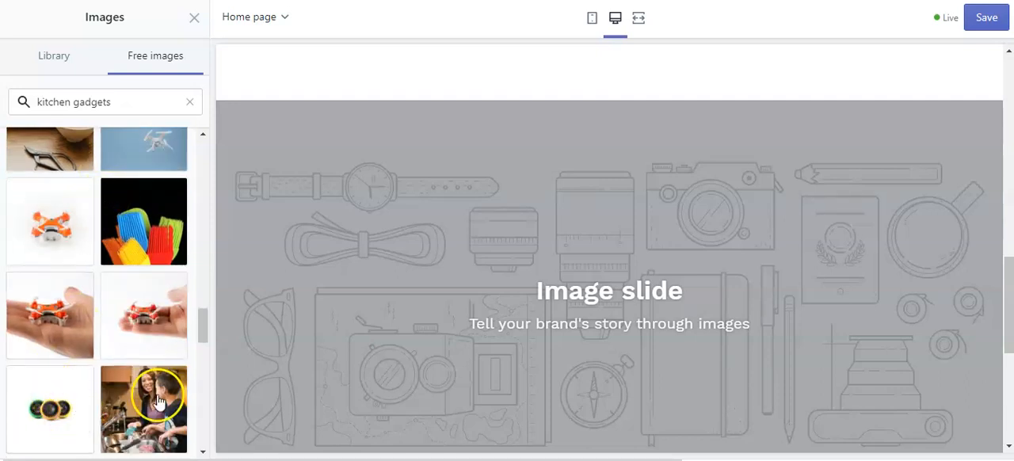
{"action": "scroll", "coordinate": [140, 344], "scroll_direction": "down", "scroll_amount": 2}
{"action": "scroll", "coordinate": [141, 325], "scroll_direction": "down", "scroll_amount": 2}
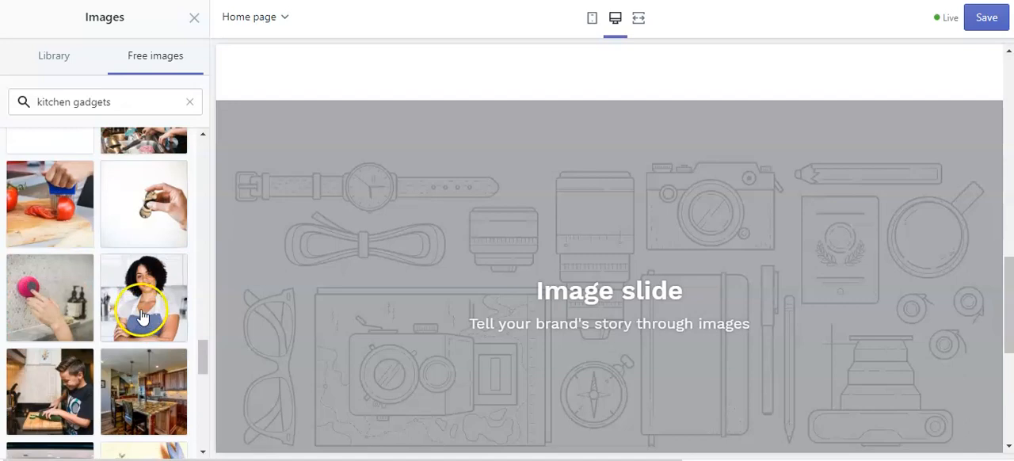
Try the free photo of colorful bristle brushes on black as the third slide's image.
{"action": "scroll", "coordinate": [143, 321], "scroll_direction": "up", "scroll_amount": 6}
{"action": "left_click", "coordinate": [144, 370]}
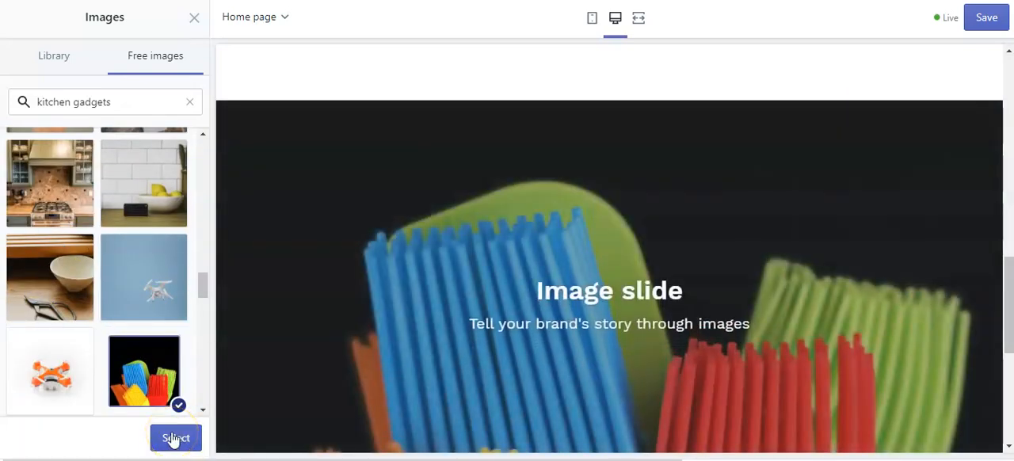
Set the third slide's image to the free photo of a boy slicing a cucumber in a kitchen.
{"action": "left_click", "coordinate": [208, 315]}
{"action": "left_click_drag", "start_coordinate": [208, 317], "coordinate": [210, 338]}
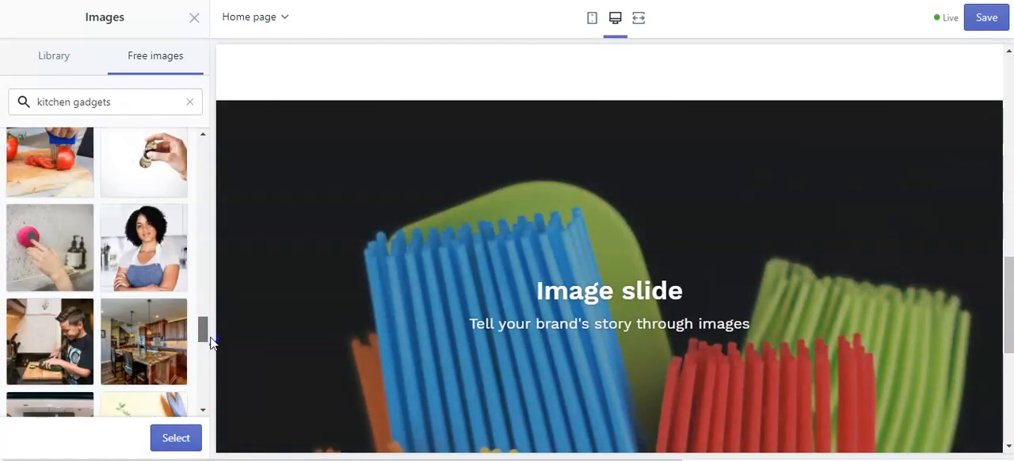
{"action": "left_click_drag", "start_coordinate": [210, 341], "coordinate": [211, 349]}
{"action": "left_click", "coordinate": [71, 207]}
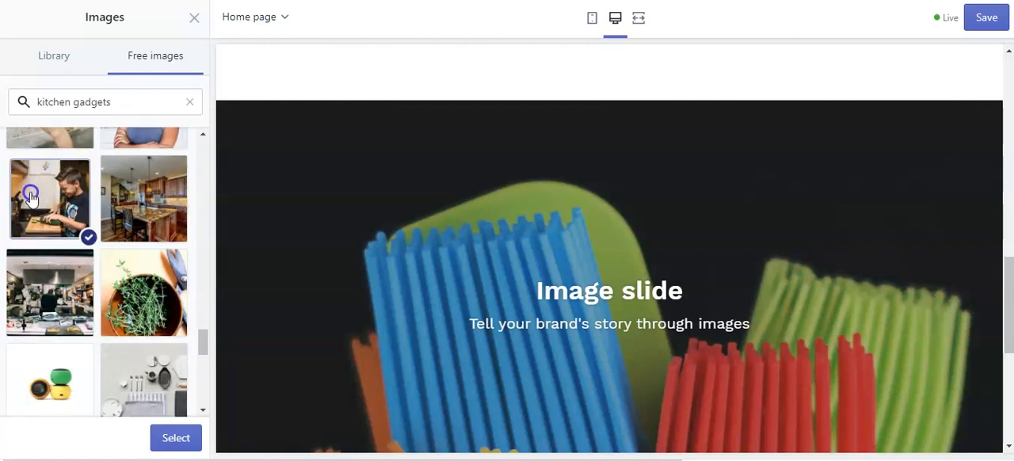
{"action": "left_click", "coordinate": [176, 439]}
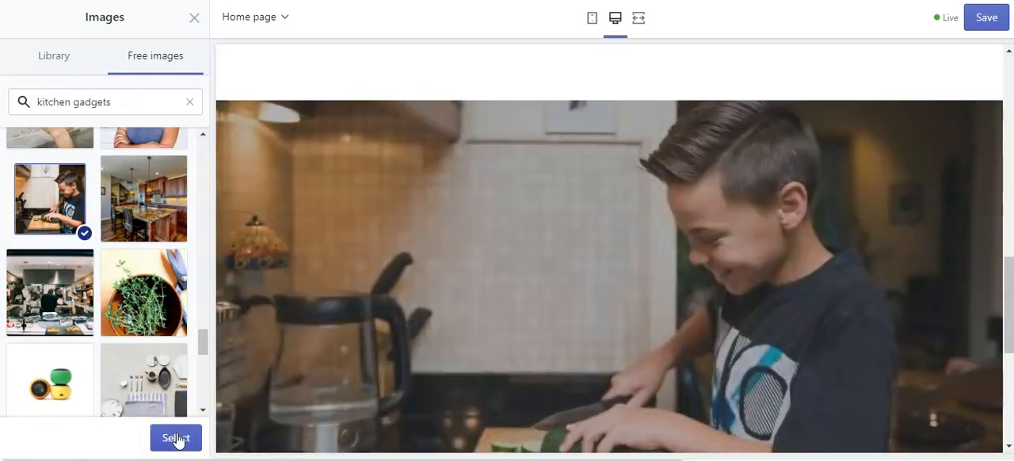
{"action": "scroll", "coordinate": [896, 245], "scroll_direction": "down", "scroll_amount": 2}
{"action": "scroll", "coordinate": [895, 246], "scroll_direction": "up", "scroll_amount": 2}
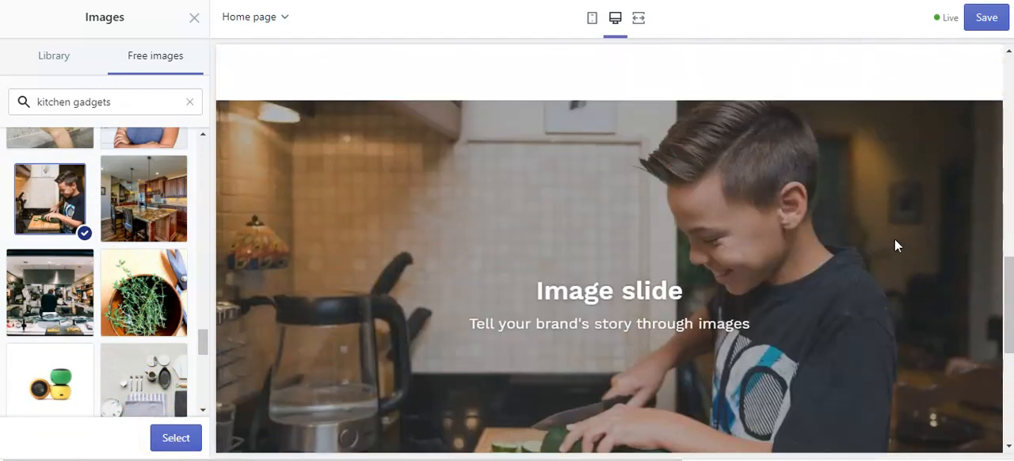
{"action": "left_click", "coordinate": [175, 440]}
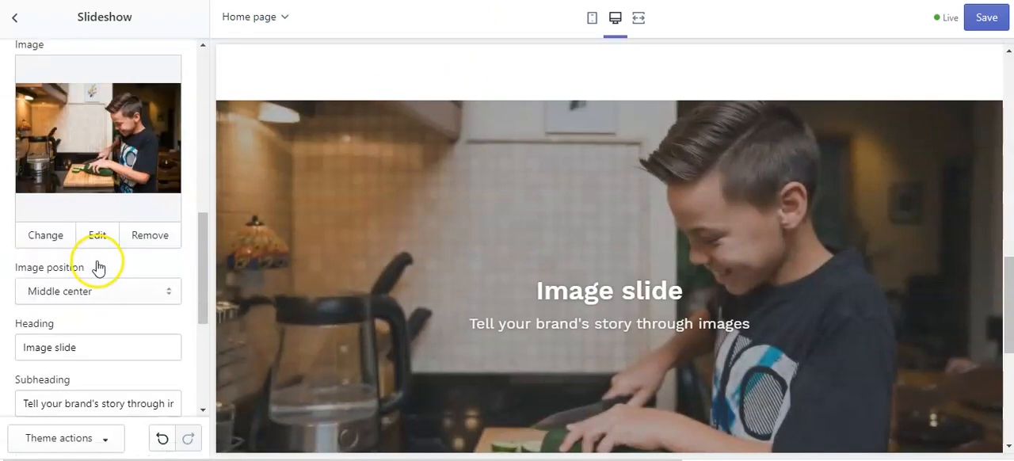
Replace the third slide's heading with "The Best Kitchen Stuff".
{"action": "scroll", "coordinate": [98, 267], "scroll_direction": "down", "scroll_amount": 4}
{"action": "left_click", "coordinate": [95, 124]}
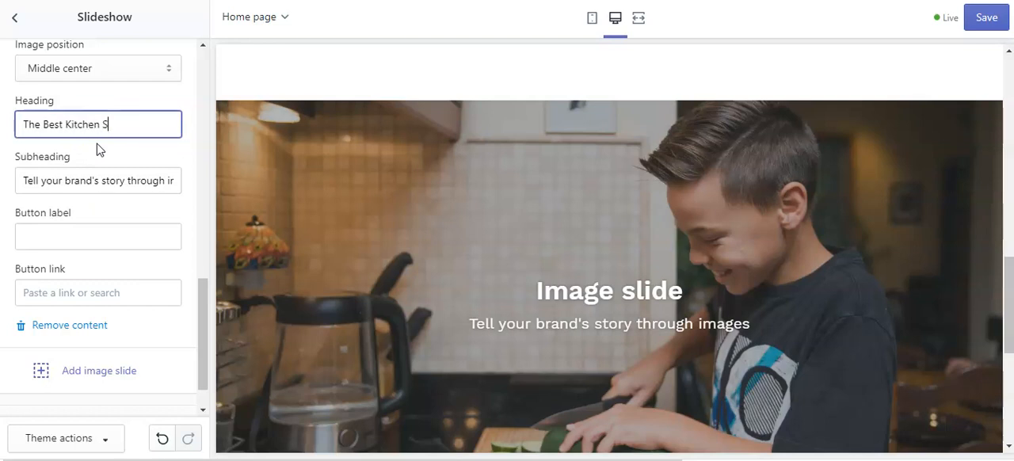
Try replacing the third slide's subheading with text beginning "Getting Your Kids Invol".
{"action": "left_click_drag", "start_coordinate": [23, 181], "coordinate": [190, 182]}
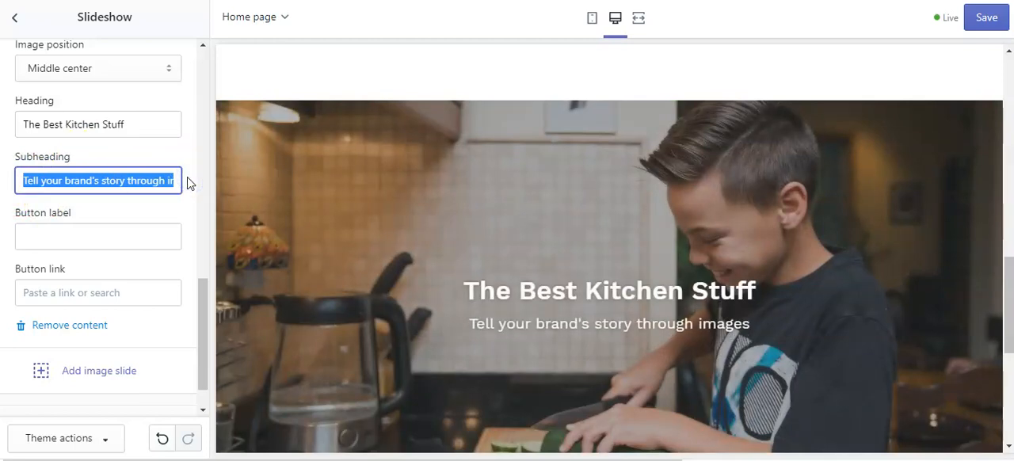
{"action": "key", "text": "BackSpace"}
{"action": "key", "text": "Delete"}
{"action": "key", "text": "Delete"}
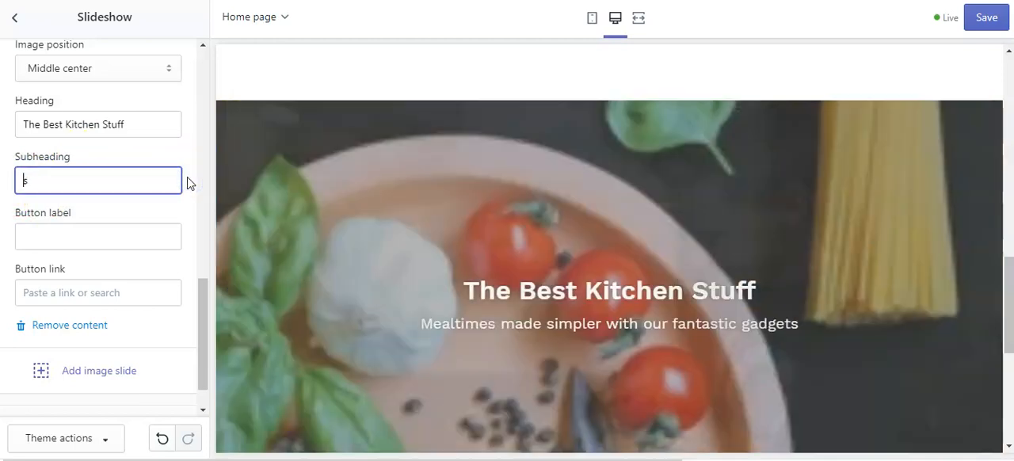
{"action": "type", "text": "Getting Your Kids Invol"}
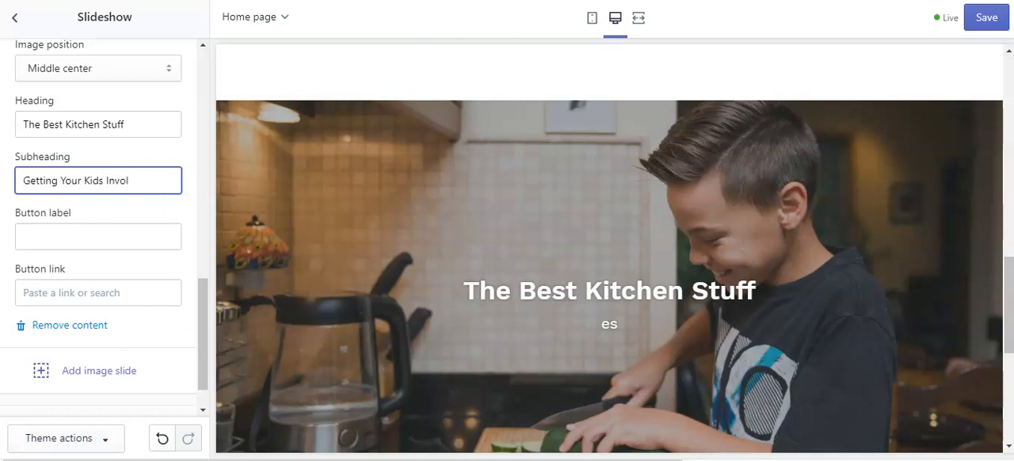
{"action": "left_click", "coordinate": [60, 230]}
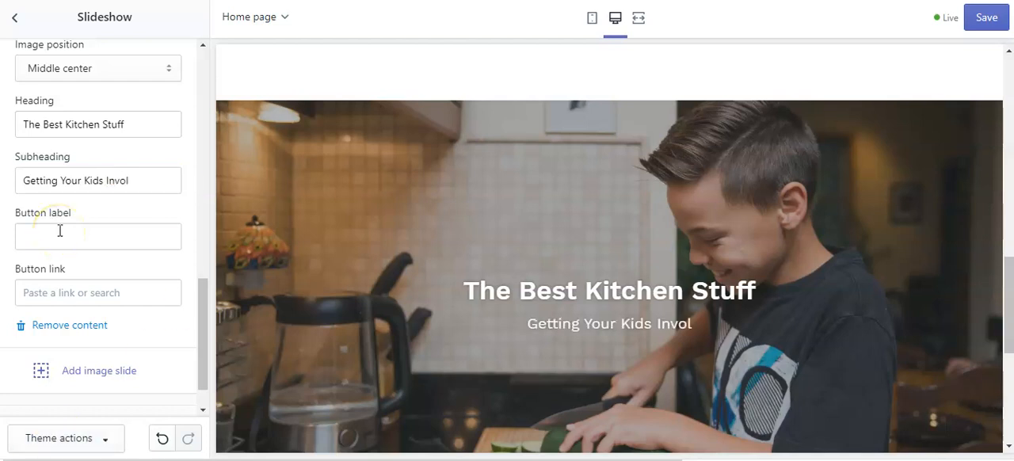
Change the third slide's subheading to "Developing the Chefs of Tomorrow".
{"action": "left_click", "coordinate": [132, 179]}
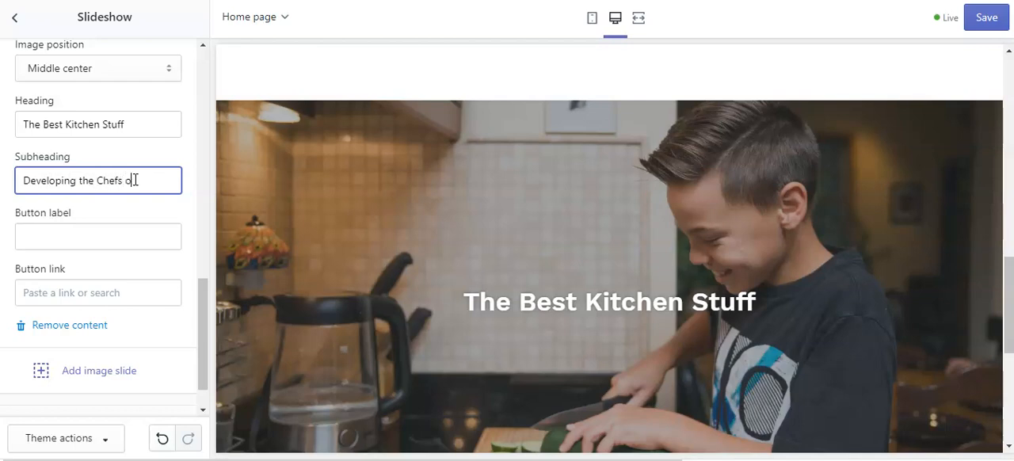
{"action": "type", "text": "morrow"}
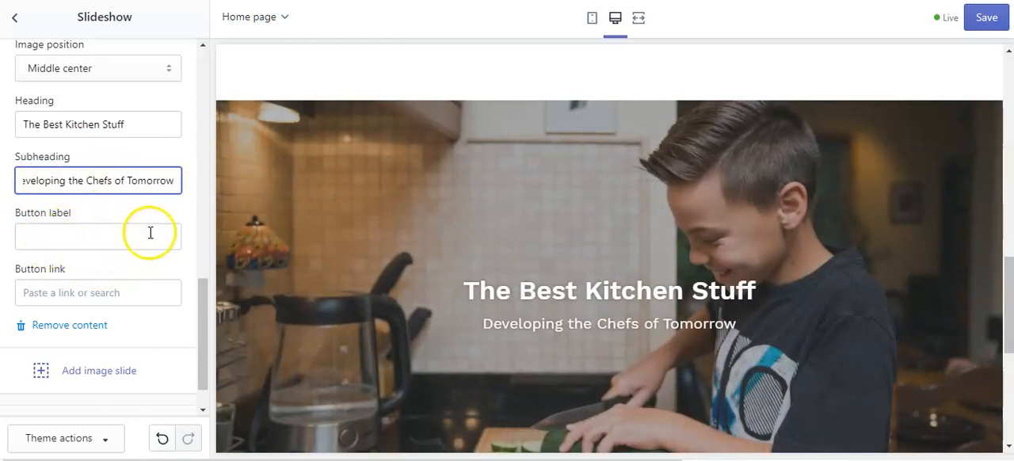
Review the home page preview around the slideshow and save the theme changes.
{"action": "scroll", "coordinate": [152, 262], "scroll_direction": "down", "scroll_amount": 2}
{"action": "scroll", "coordinate": [151, 287], "scroll_direction": "up", "scroll_amount": 4}
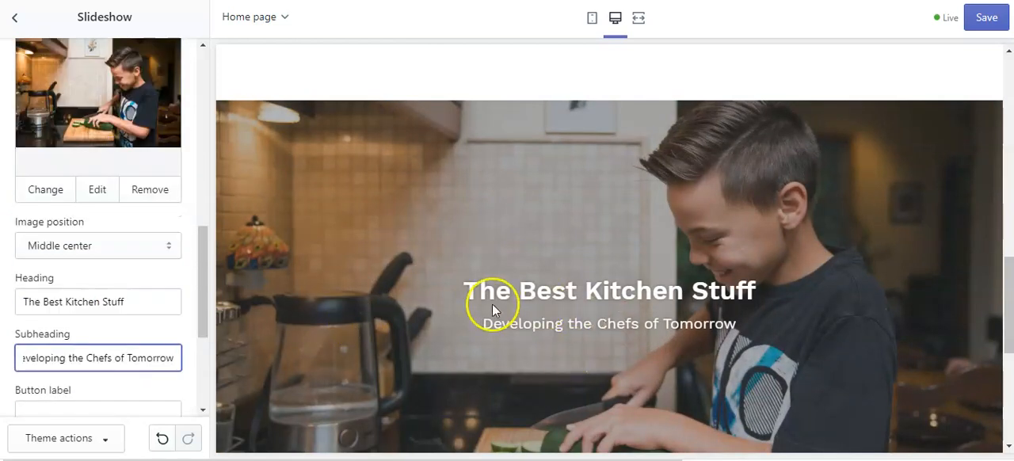
{"action": "scroll", "coordinate": [627, 257], "scroll_direction": "up", "scroll_amount": 6}
{"action": "scroll", "coordinate": [201, 138], "scroll_direction": "up", "scroll_amount": 2}
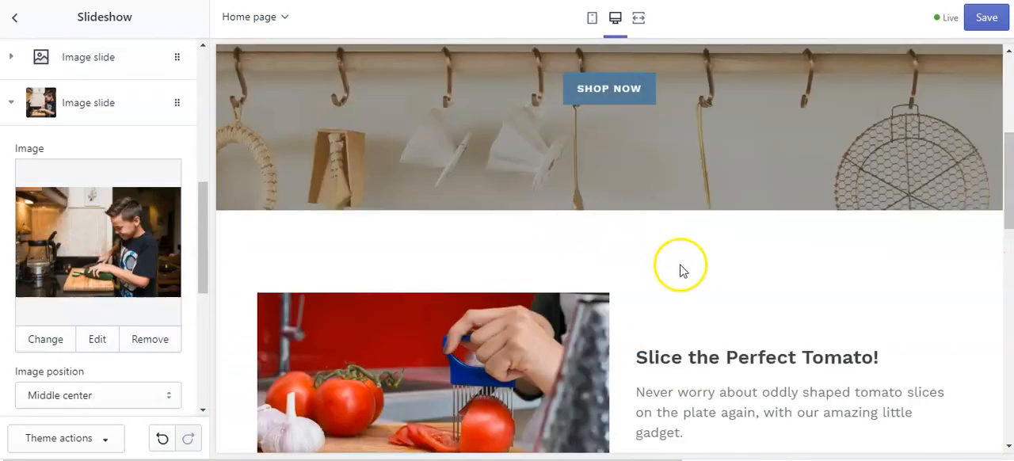
{"action": "scroll", "coordinate": [671, 250], "scroll_direction": "down", "scroll_amount": 1}
{"action": "scroll", "coordinate": [672, 256], "scroll_direction": "down", "scroll_amount": 5}
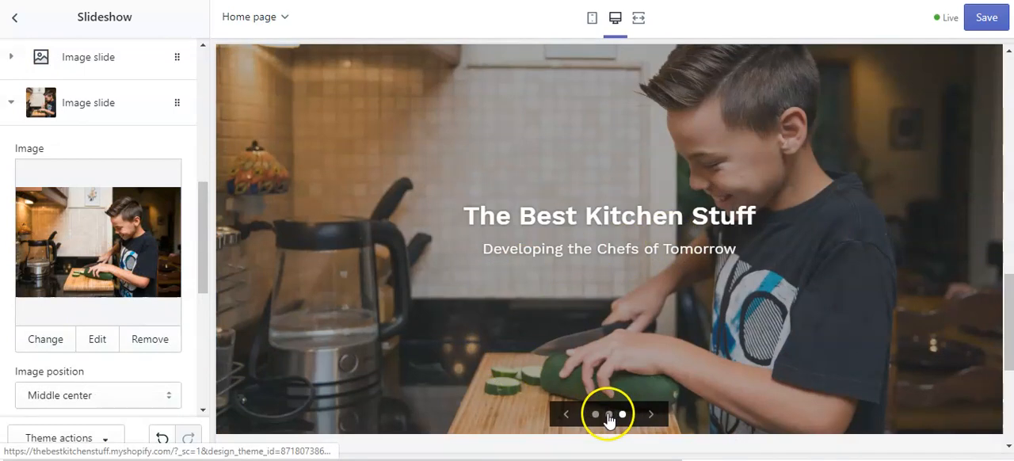
{"action": "left_click", "coordinate": [982, 19]}
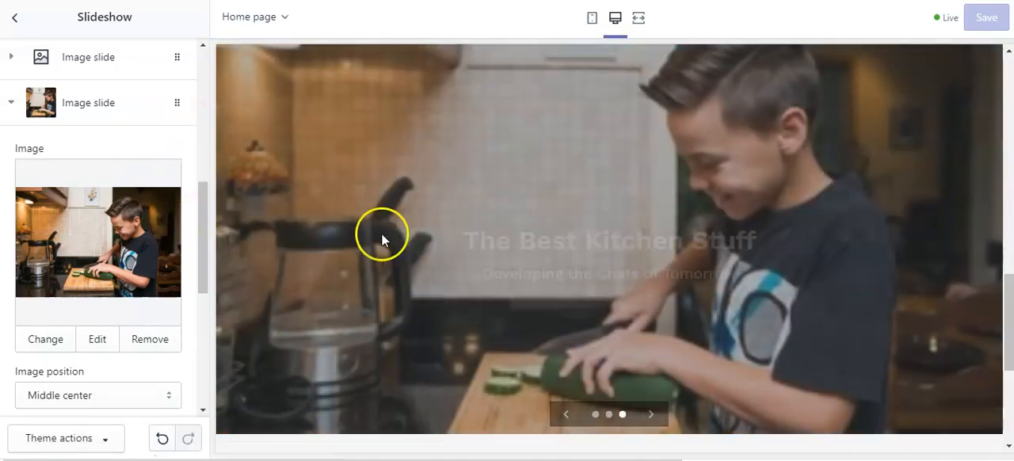
Preview the slideshow's first and second slides.
{"action": "left_click", "coordinate": [595, 414]}
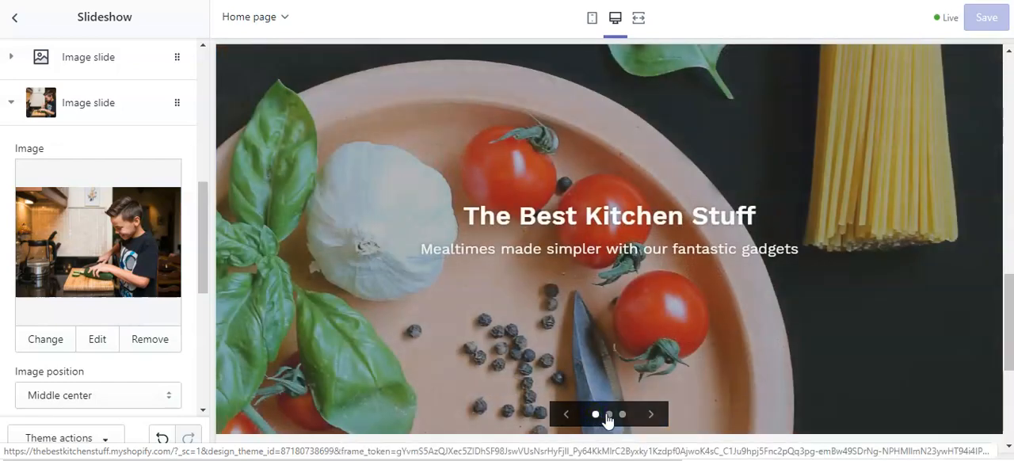
{"action": "left_click", "coordinate": [608, 414]}
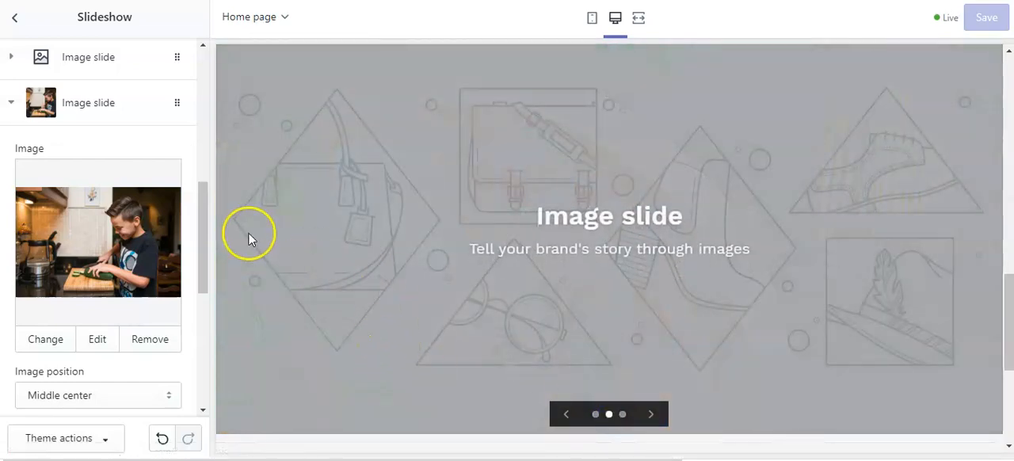
{"action": "scroll", "coordinate": [240, 230], "scroll_direction": "down", "scroll_amount": 2}
Open the second slide, which has no image, and search the free images for "kitchen tools".
{"action": "scroll", "coordinate": [136, 129], "scroll_direction": "up", "scroll_amount": 2}
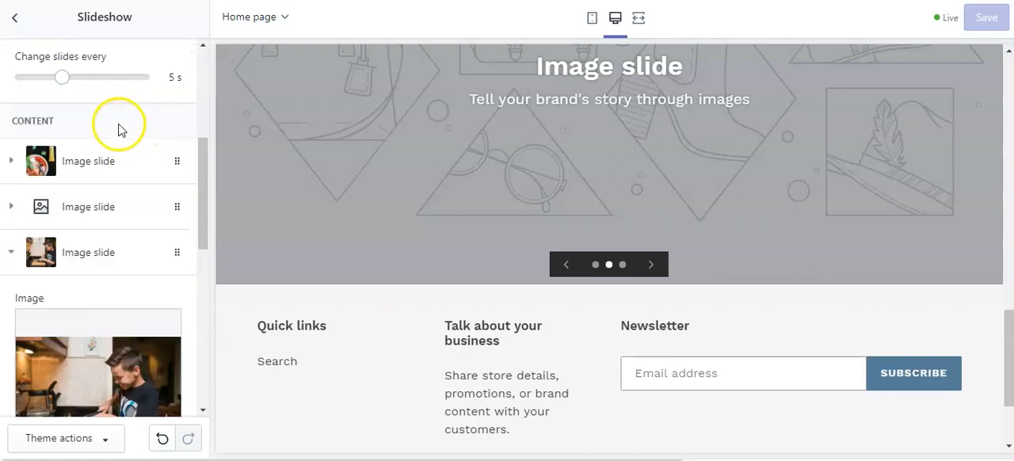
{"action": "scroll", "coordinate": [607, 136], "scroll_direction": "up", "scroll_amount": 1}
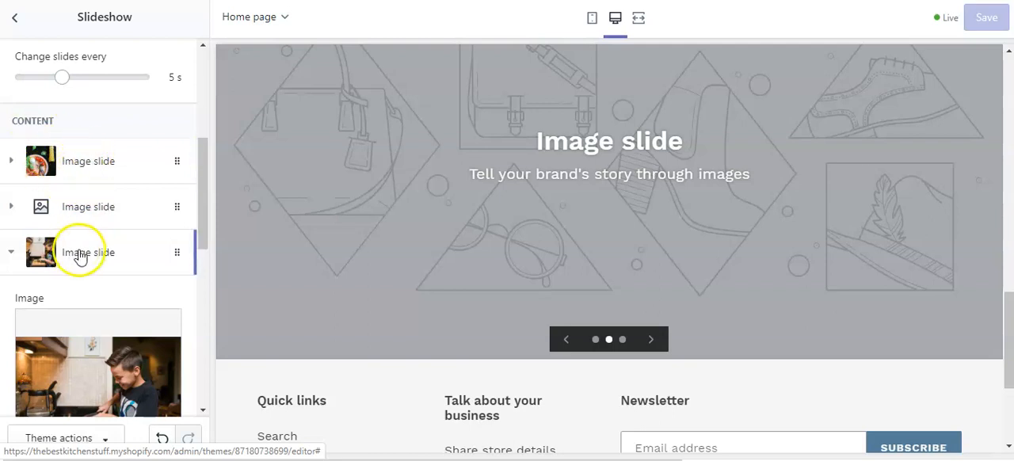
{"action": "left_click", "coordinate": [85, 211]}
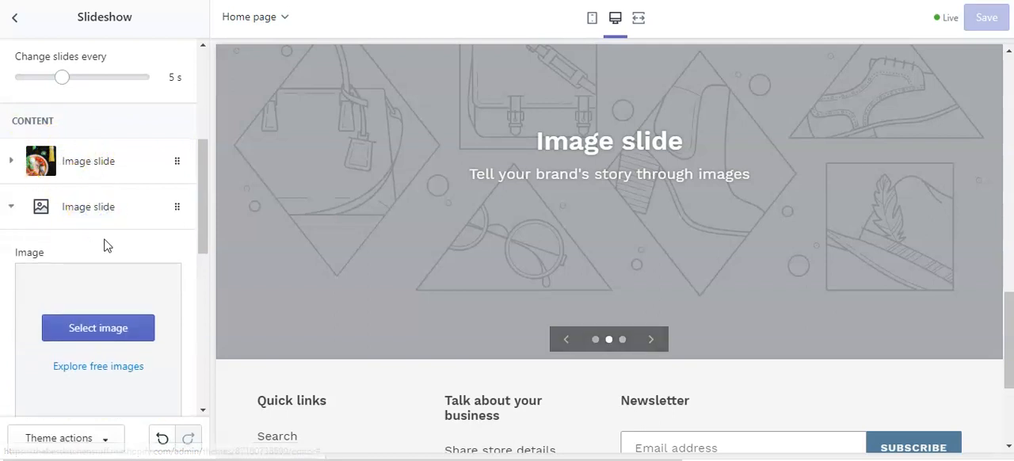
{"action": "left_click", "coordinate": [97, 367]}
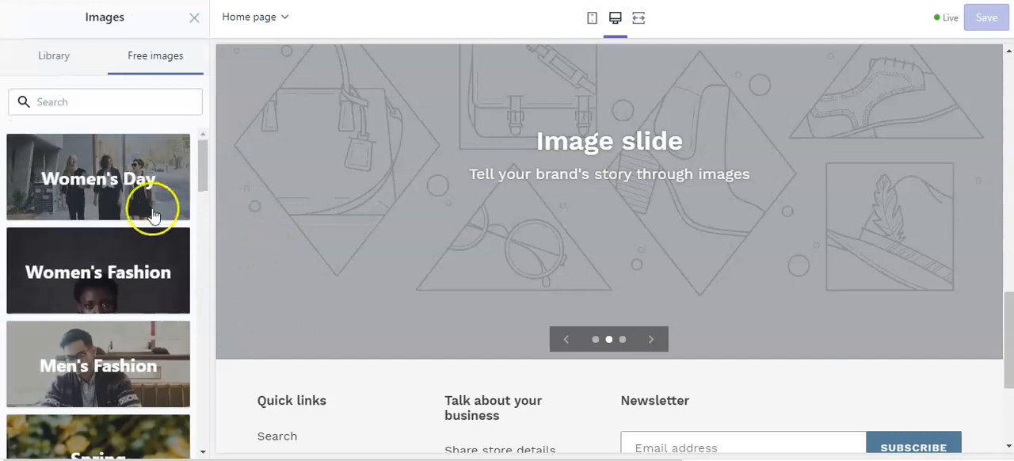
{"action": "left_click", "coordinate": [58, 100]}
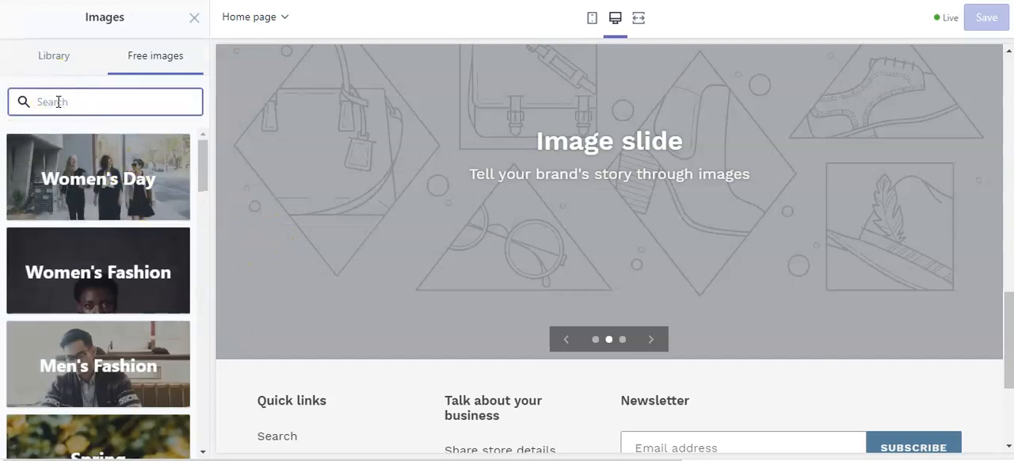
{"action": "type", "text": "kitchen s"}
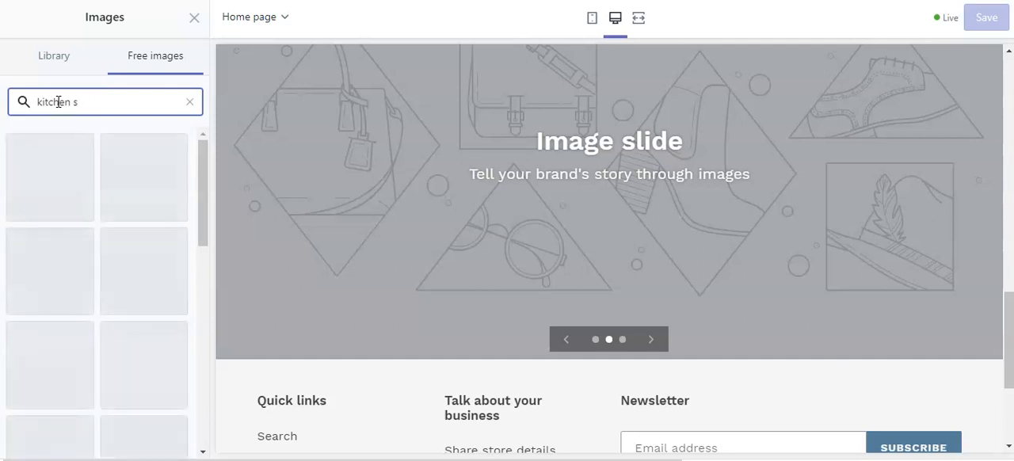
{"action": "key", "text": "BackSpace"}
{"action": "type", "text": "tolls"}
{"action": "key", "text": "BackSpace"}
{"action": "key", "text": "BackSpace"}
{"action": "key", "text": "BackSpace"}
{"action": "type", "text": "ols"}
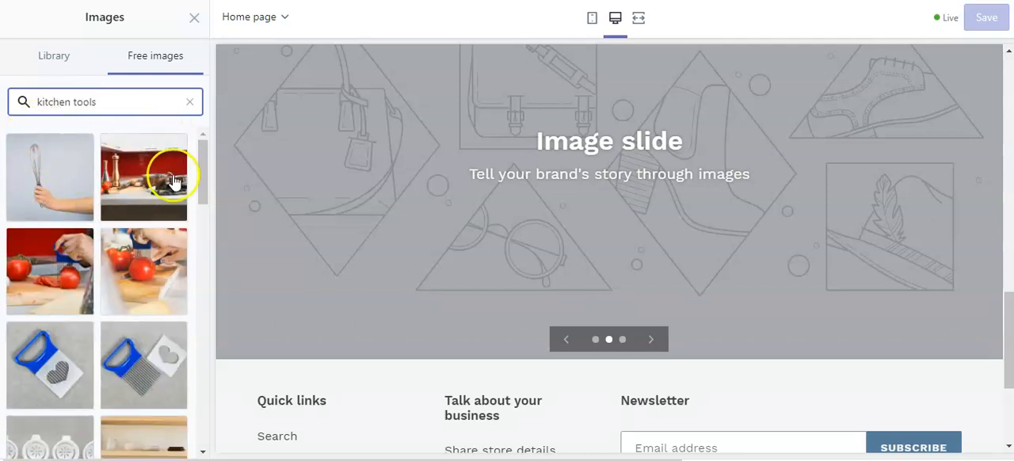
Use the free image of a kitchen counter with pans and tomatoes against a red wall as the second slide's image.
{"action": "scroll", "coordinate": [157, 211], "scroll_direction": "down", "scroll_amount": 2}
{"action": "scroll", "coordinate": [157, 212], "scroll_direction": "down", "scroll_amount": 2}
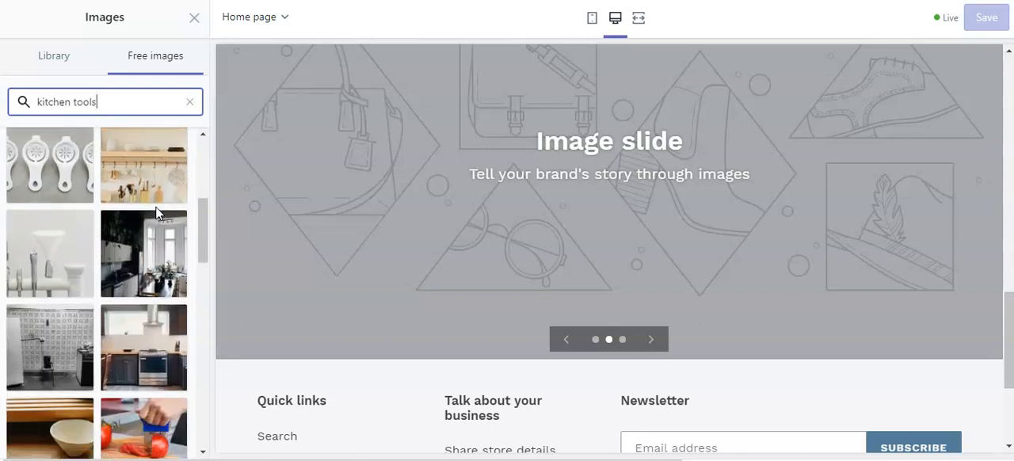
{"action": "scroll", "coordinate": [157, 317], "scroll_direction": "down", "scroll_amount": 4}
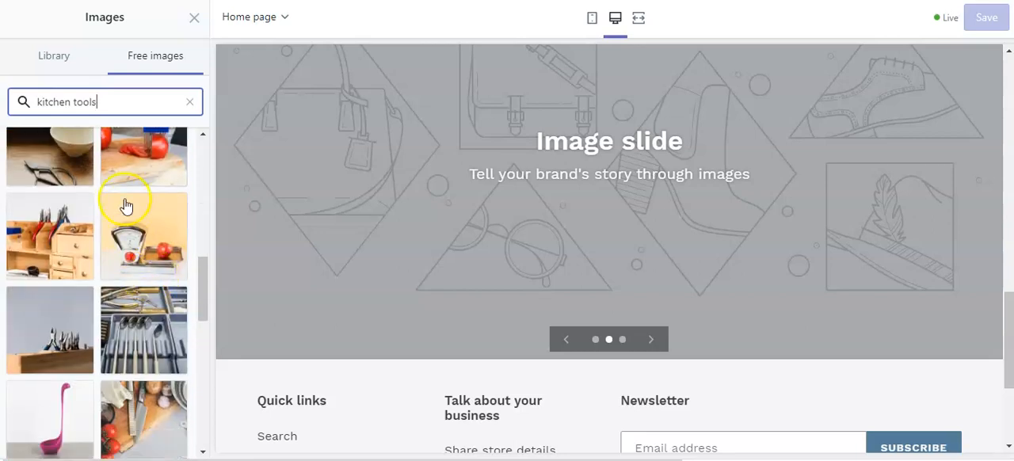
{"action": "scroll", "coordinate": [158, 202], "scroll_direction": "down", "scroll_amount": 3}
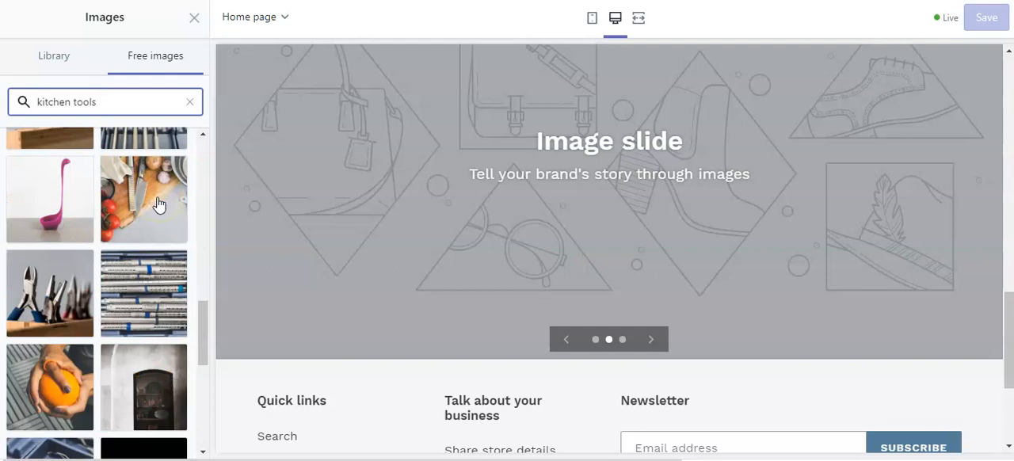
{"action": "scroll", "coordinate": [159, 206], "scroll_direction": "up", "scroll_amount": 8}
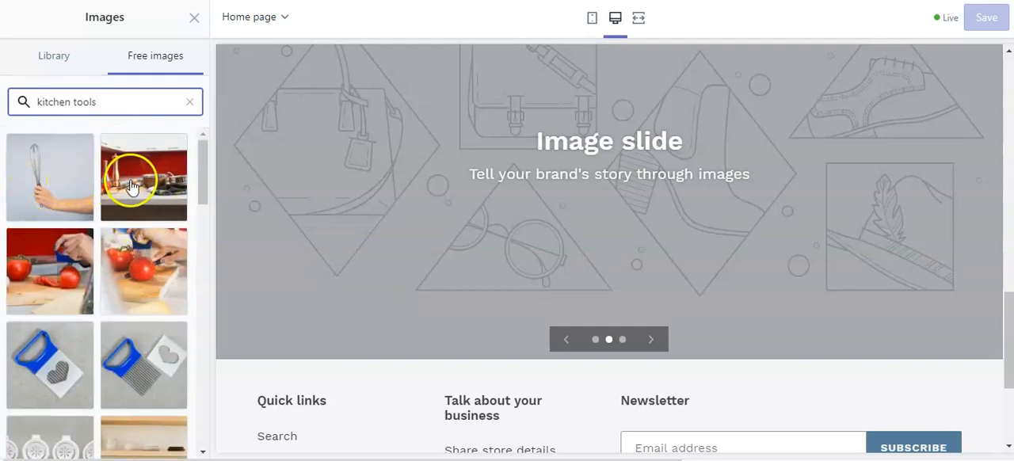
{"action": "left_click", "coordinate": [132, 189]}
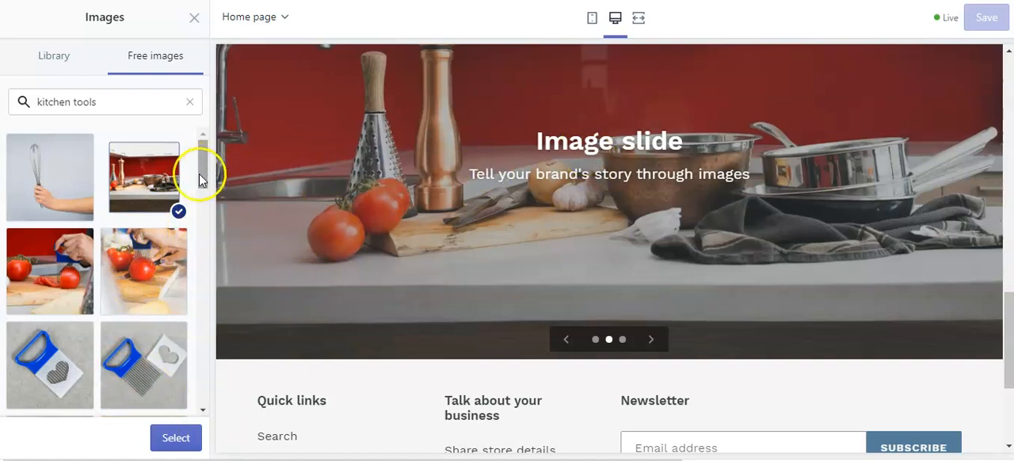
{"action": "left_click_drag", "start_coordinate": [206, 170], "coordinate": [213, 142]}
{"action": "left_click", "coordinate": [173, 440]}
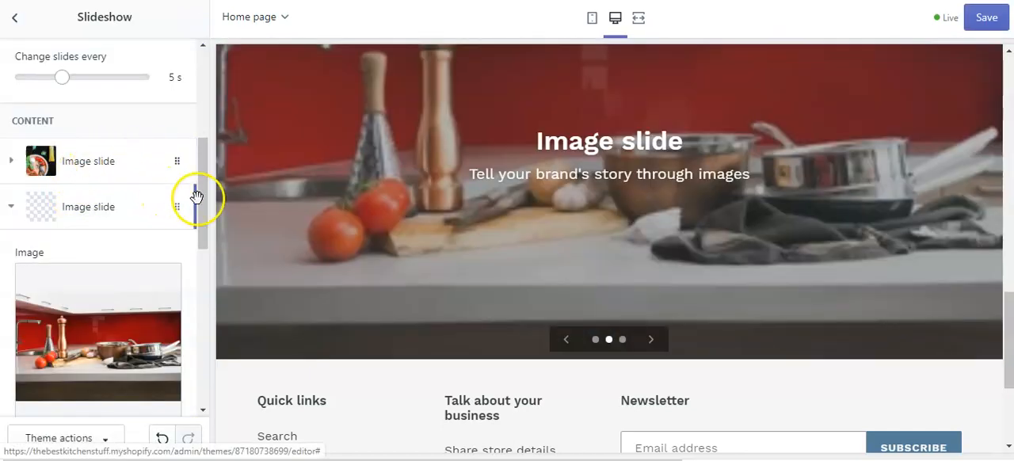
Change the second slide's heading to "The Best Kitchen Stuff".
{"action": "left_click", "coordinate": [205, 227]}
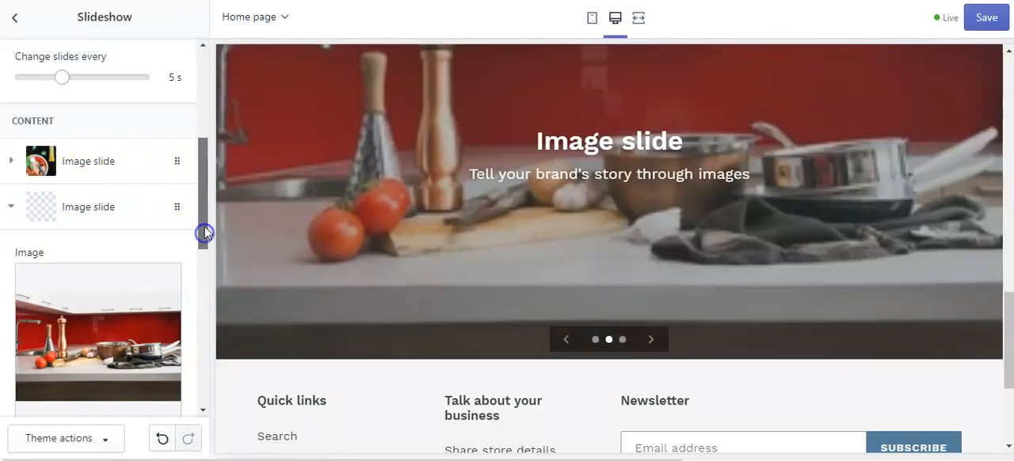
{"action": "left_click_drag", "start_coordinate": [196, 266], "coordinate": [206, 309]}
{"action": "left_click", "coordinate": [93, 116]}
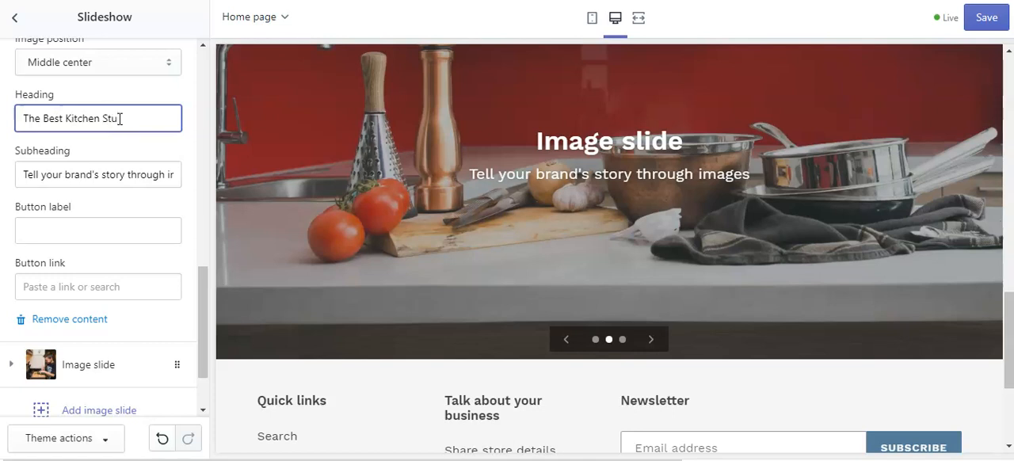
Replace the second slide's subheading with "Helping you to love your kitchen life".
{"action": "left_click_drag", "start_coordinate": [24, 175], "coordinate": [103, 179]}
{"action": "key", "text": "Delete"}
{"action": "key", "text": "Delete"}
{"action": "key", "text": "Delete"}
{"action": "key", "text": "Delete"}
{"action": "key", "text": "Delete"}
{"action": "key", "text": "Delete"}
{"action": "key", "text": "Delete"}
{"action": "key", "text": "Delete"}
{"action": "key", "text": "Delete"}
{"action": "key", "text": "Delete"}
{"action": "key", "text": "Delete"}
{"action": "key", "text": "Delete"}
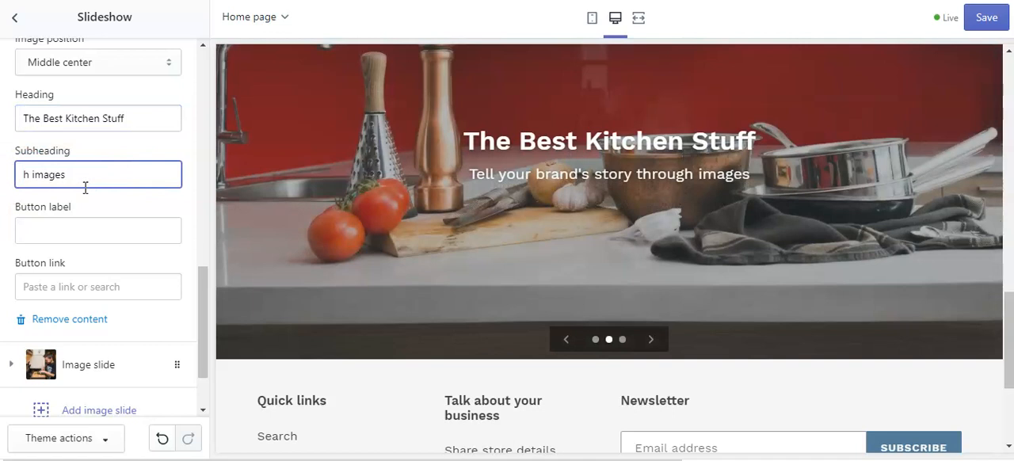
{"action": "type", "text": "Helping"}
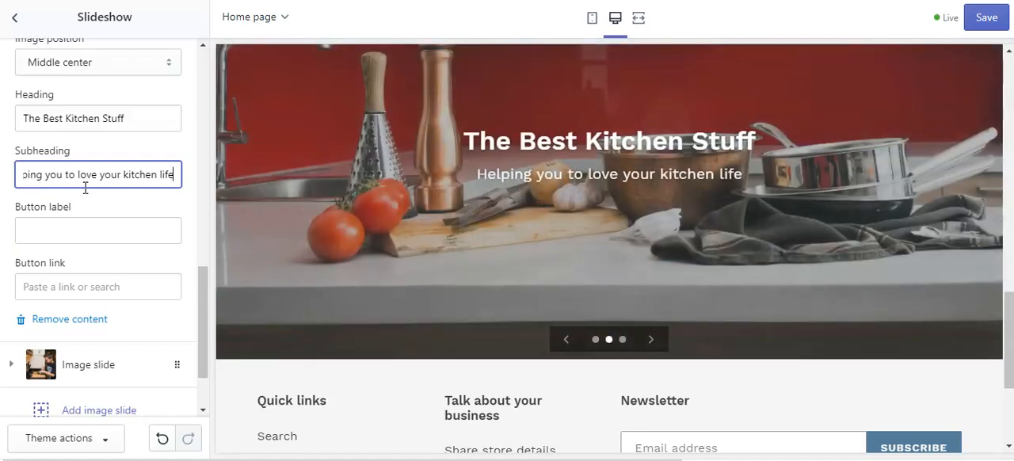
Preview all three slides of the slideshow and save the theme changes.
{"action": "scroll", "coordinate": [191, 271], "scroll_direction": "down", "scroll_amount": 2}
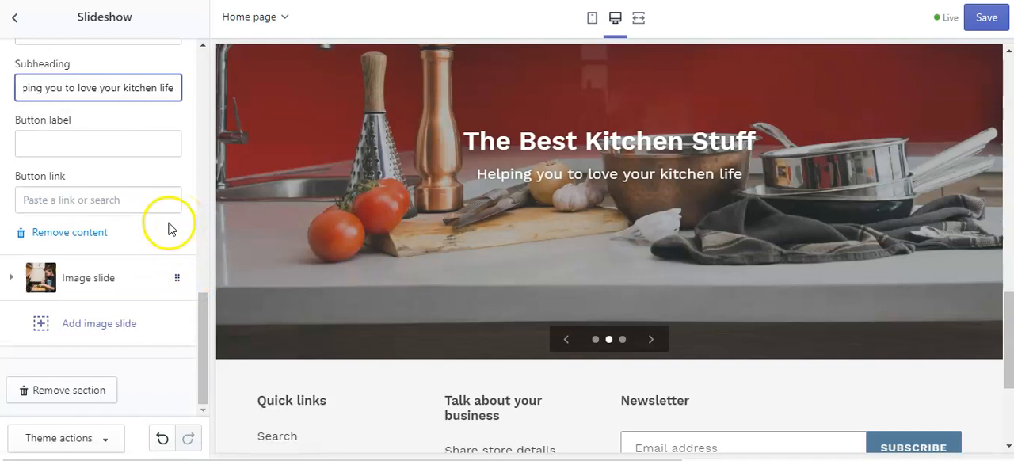
{"action": "scroll", "coordinate": [169, 193], "scroll_direction": "up", "scroll_amount": 5}
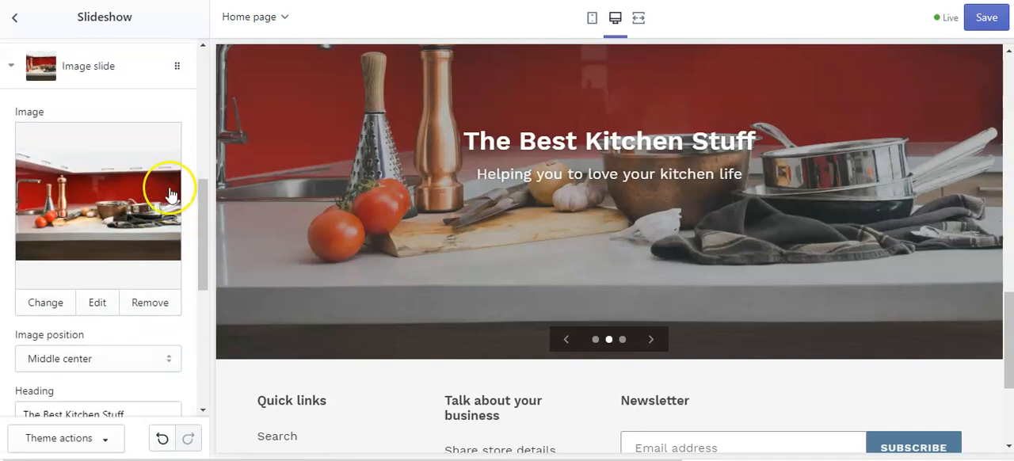
{"action": "scroll", "coordinate": [170, 192], "scroll_direction": "up", "scroll_amount": 3}
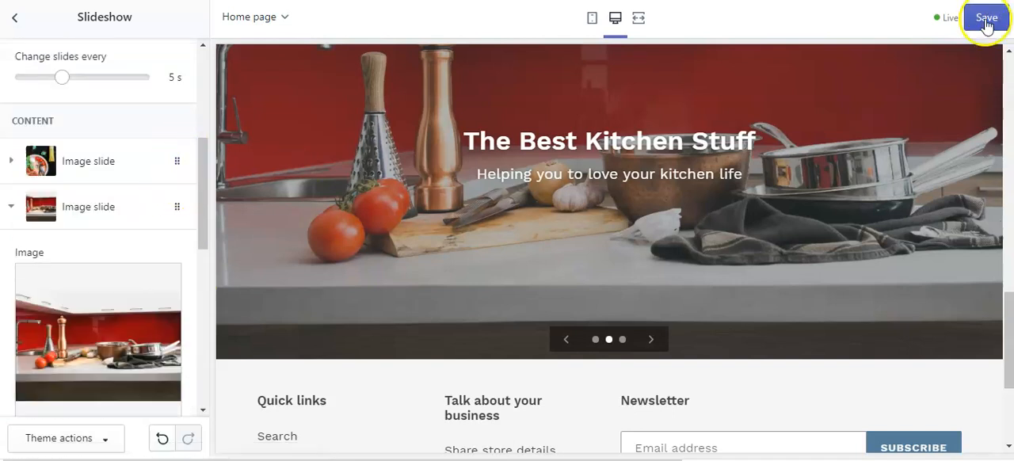
{"action": "left_click", "coordinate": [623, 339]}
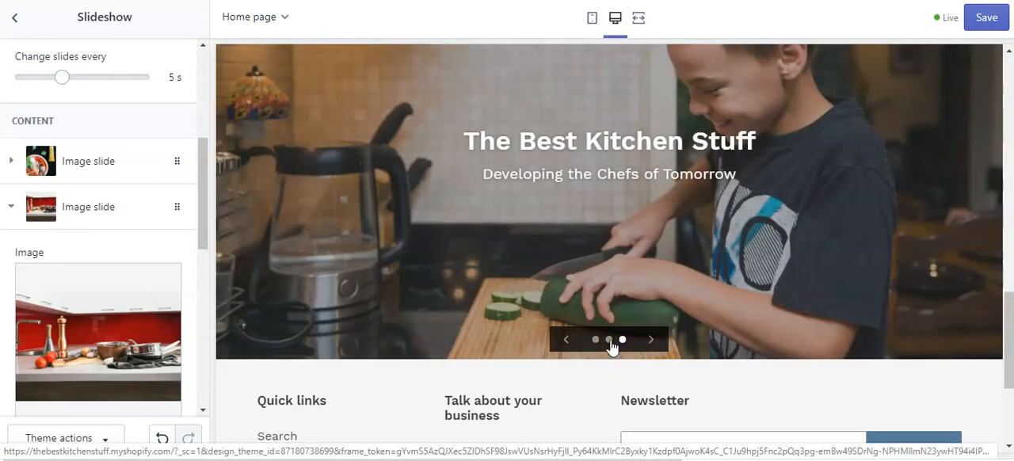
{"action": "left_click", "coordinate": [609, 339]}
{"action": "left_click", "coordinate": [596, 340]}
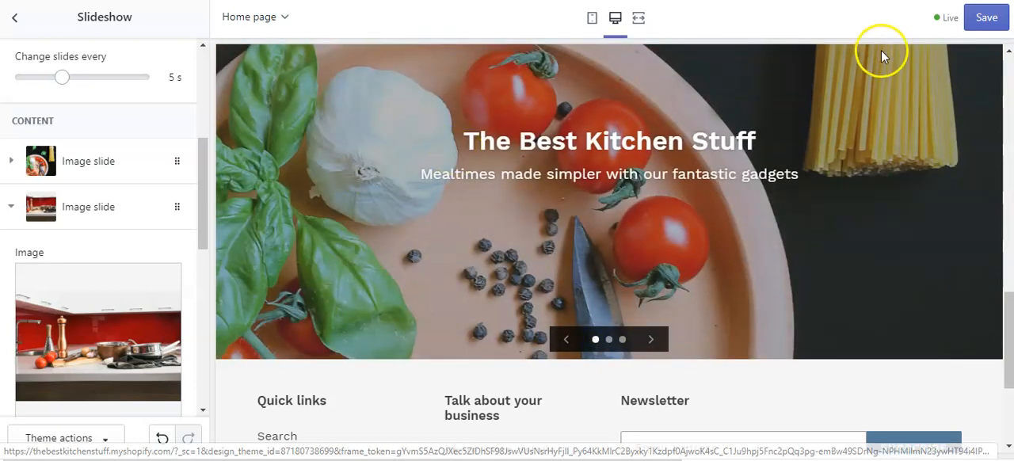
{"action": "left_click", "coordinate": [981, 19]}
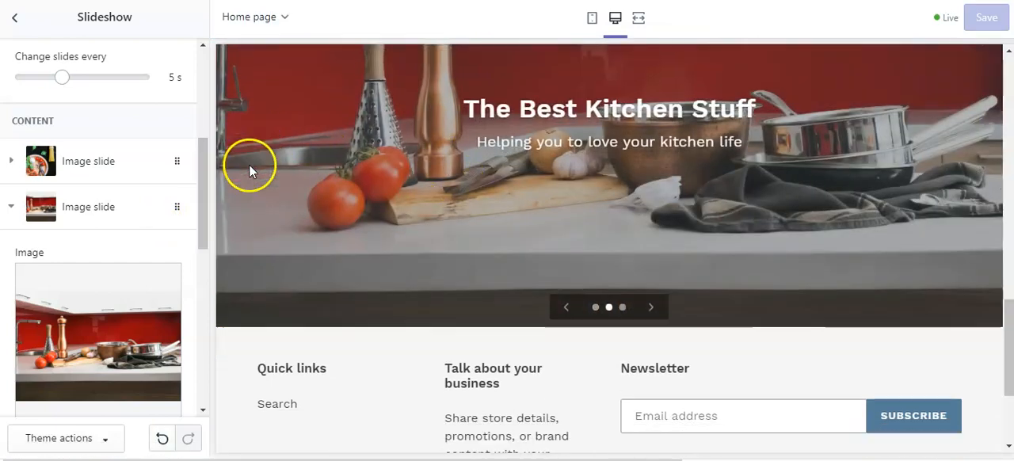
Leave the slideshow settings and turn on the payment icons in the footer.
{"action": "scroll", "coordinate": [249, 164], "scroll_direction": "down", "scroll_amount": 3}
{"action": "left_click_drag", "start_coordinate": [203, 197], "coordinate": [200, 346]}
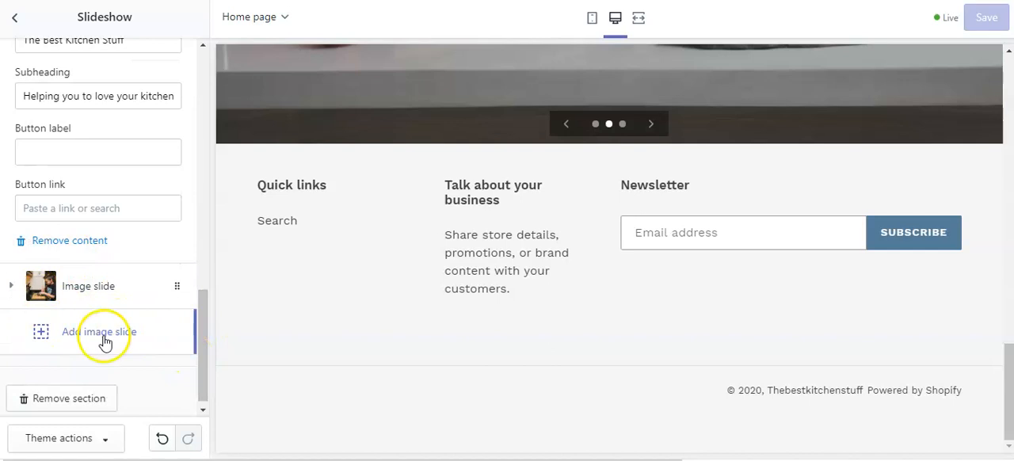
{"action": "left_click_drag", "start_coordinate": [206, 337], "coordinate": [206, 91]}
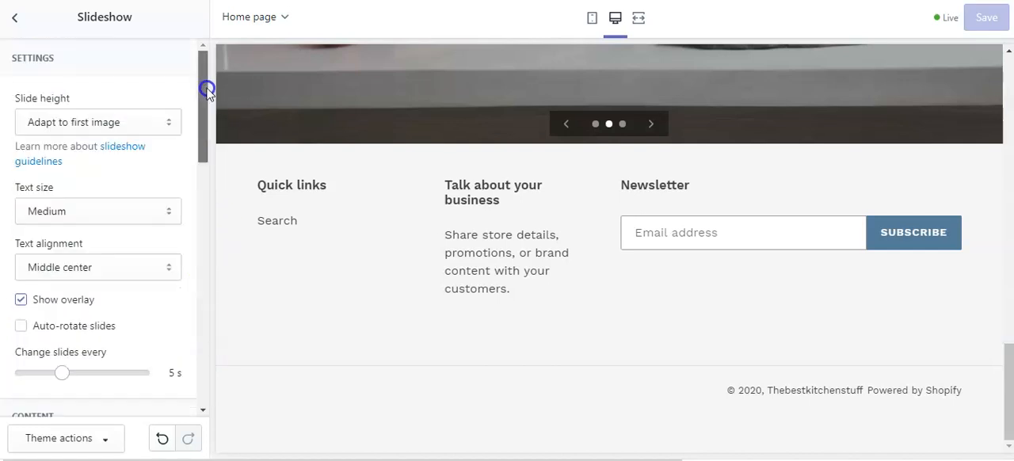
{"action": "left_click", "coordinate": [15, 20]}
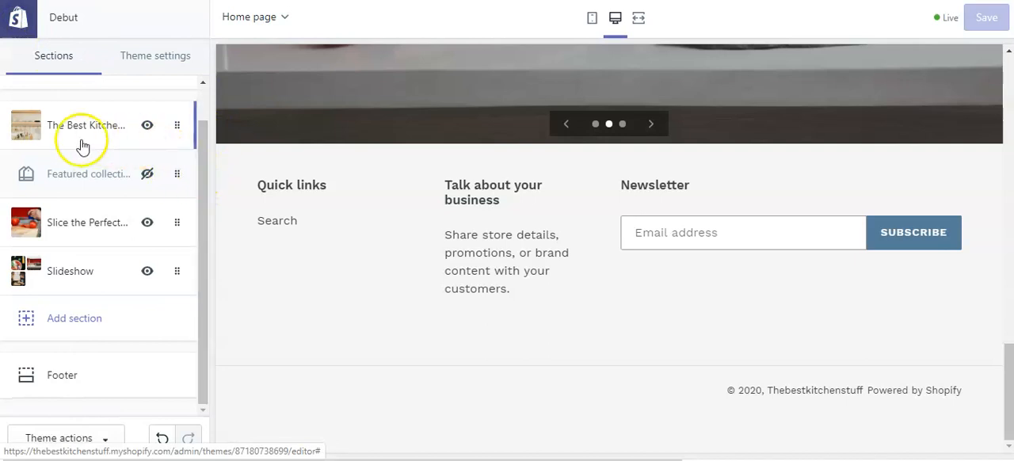
{"action": "left_click", "coordinate": [50, 373]}
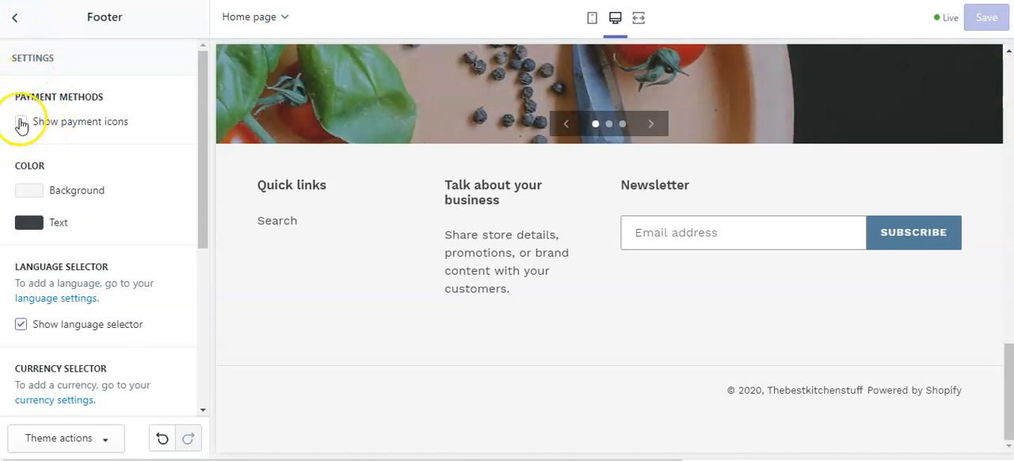
{"action": "left_click", "coordinate": [21, 122]}
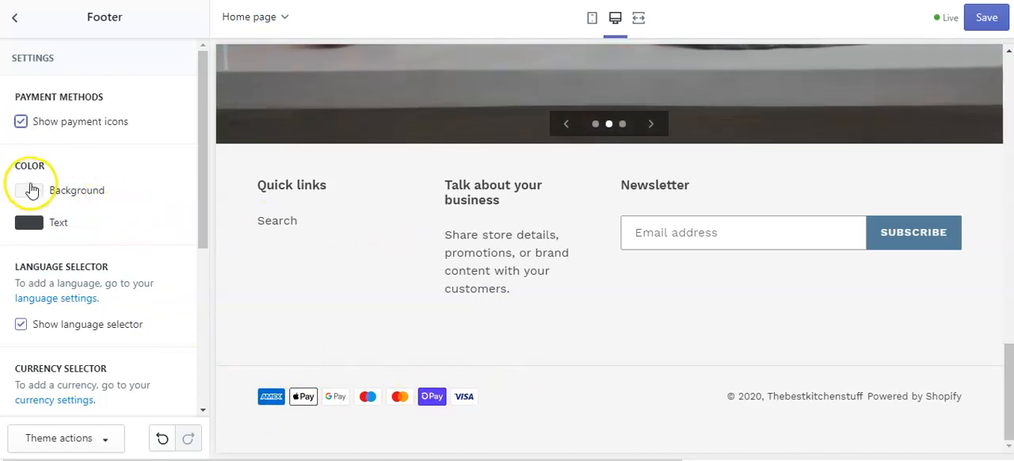
Set the footer's text color to the blue #3E6788 and compare it with the rest of the home page.
{"action": "scroll", "coordinate": [650, 234], "scroll_direction": "up", "scroll_amount": 3}
{"action": "scroll", "coordinate": [650, 234], "scroll_direction": "up", "scroll_amount": 15}
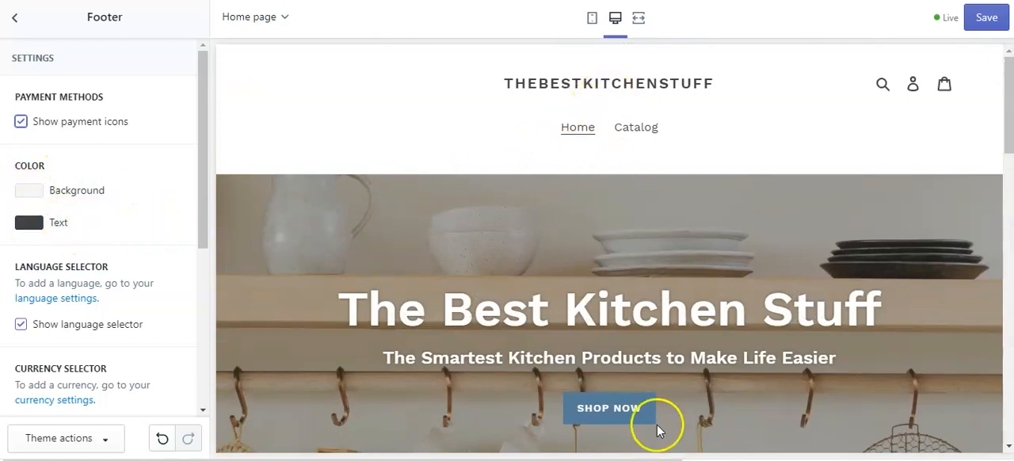
{"action": "left_click", "coordinate": [44, 229]}
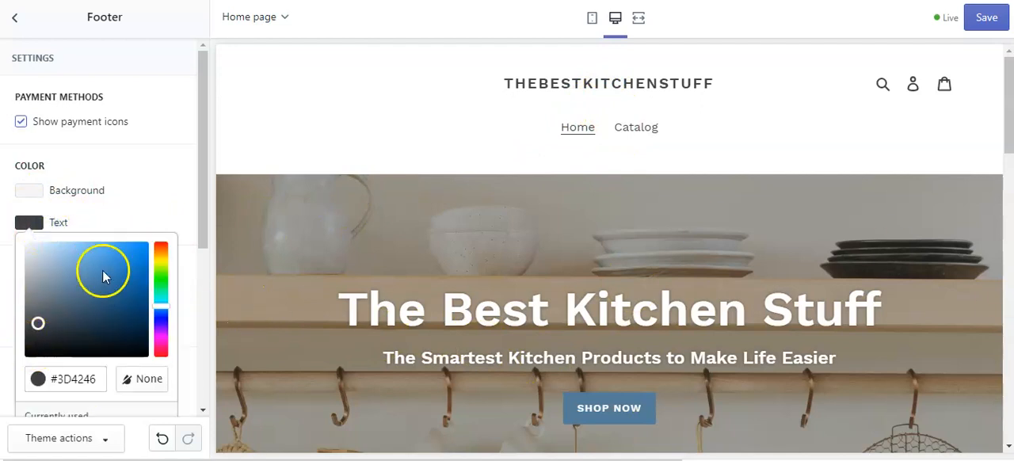
{"action": "left_click", "coordinate": [90, 295]}
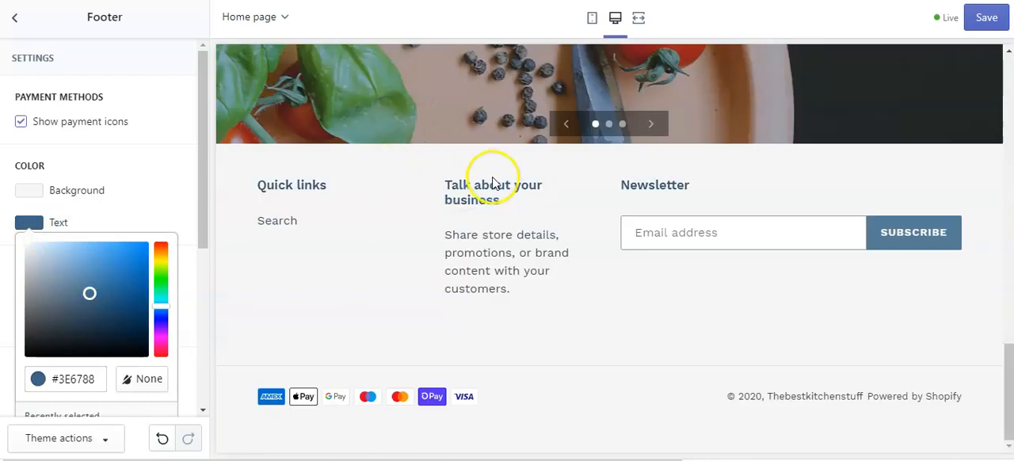
{"action": "scroll", "coordinate": [667, 181], "scroll_direction": "up", "scroll_amount": 15}
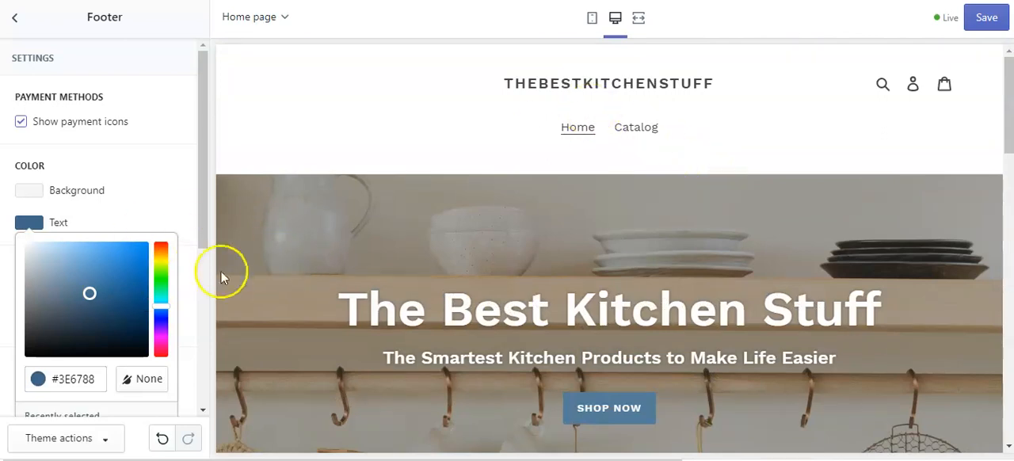
{"action": "scroll", "coordinate": [570, 176], "scroll_direction": "down", "scroll_amount": 15}
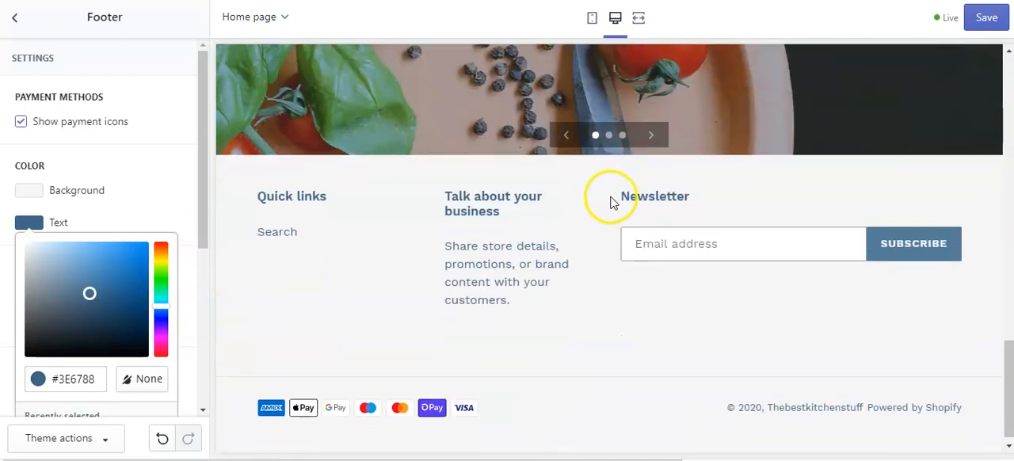
{"action": "scroll", "coordinate": [607, 193], "scroll_direction": "down", "scroll_amount": 1}
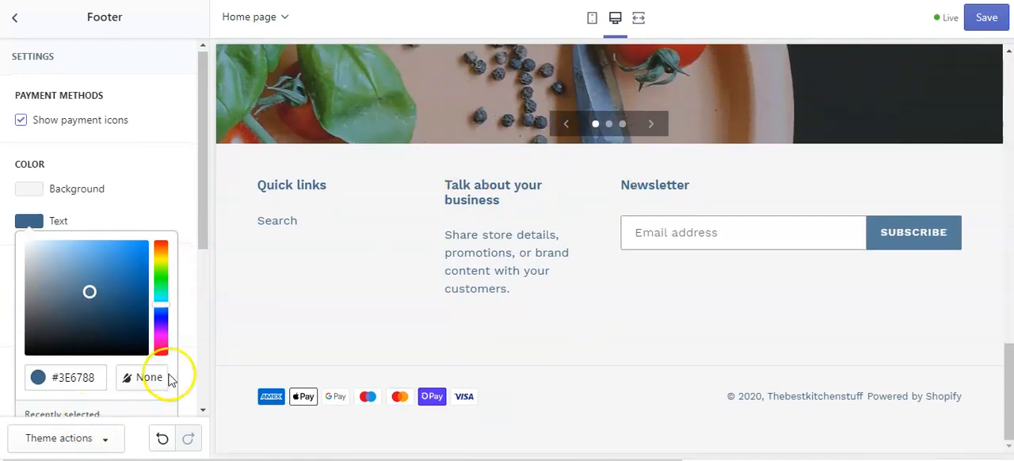
{"action": "scroll", "coordinate": [170, 378], "scroll_direction": "down", "scroll_amount": 2}
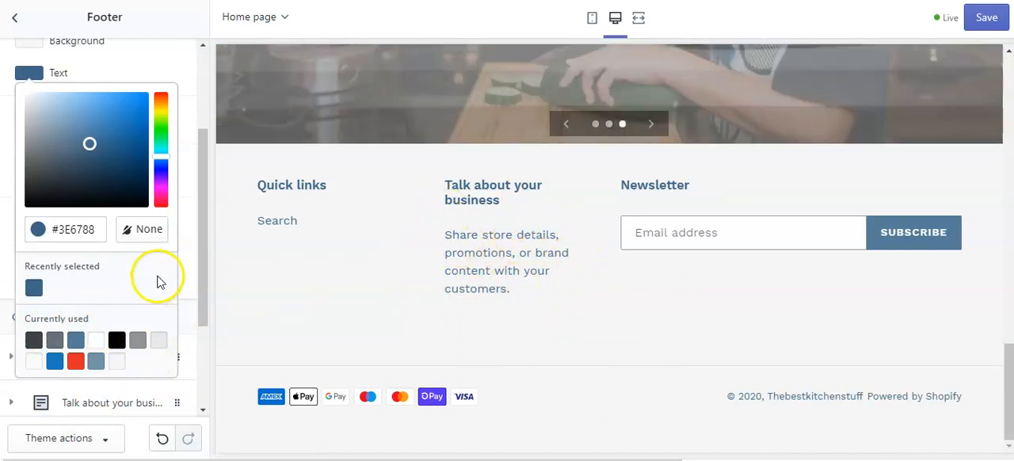
Replace the heading of the footer's "Talk about your business" block with "About The Best Kitchen Stuff".
{"action": "left_click_drag", "start_coordinate": [198, 310], "coordinate": [199, 369]}
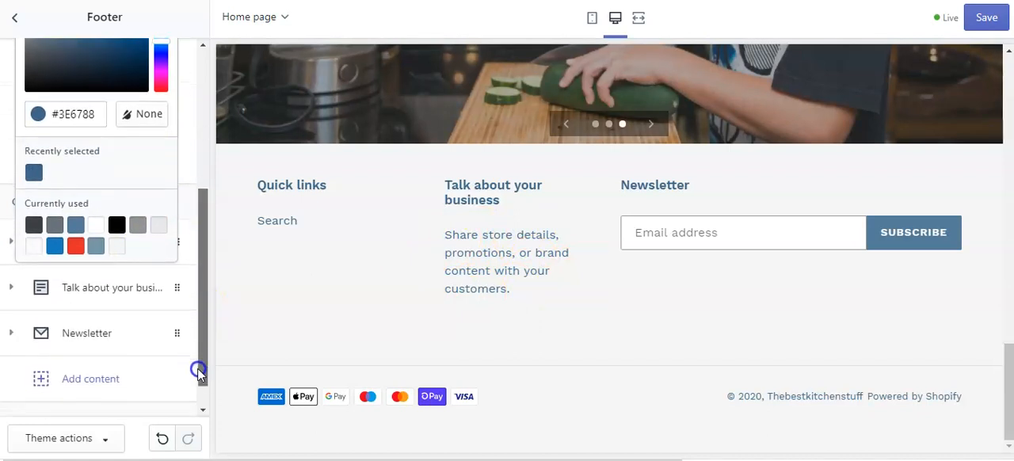
{"action": "left_click", "coordinate": [121, 291]}
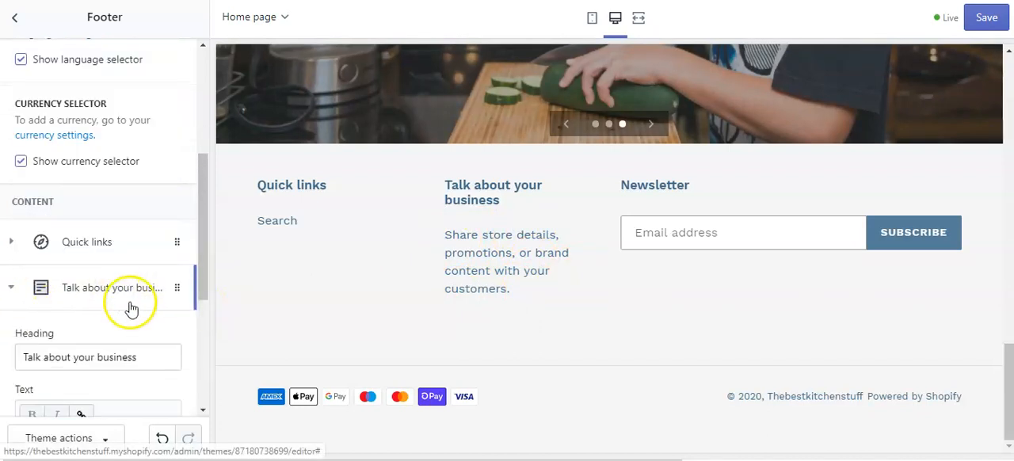
{"action": "scroll", "coordinate": [129, 306], "scroll_direction": "down", "scroll_amount": 2}
{"action": "left_click", "coordinate": [147, 203]}
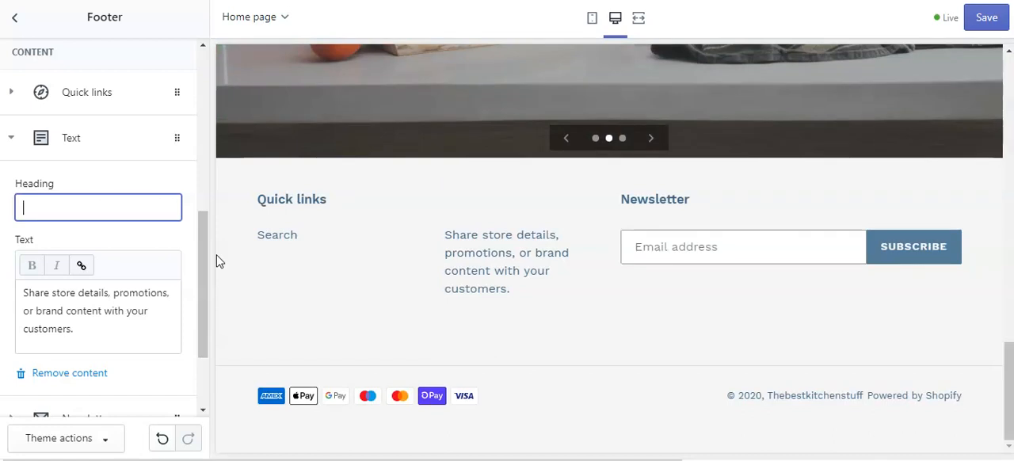
{"action": "type", "text": "About The"}
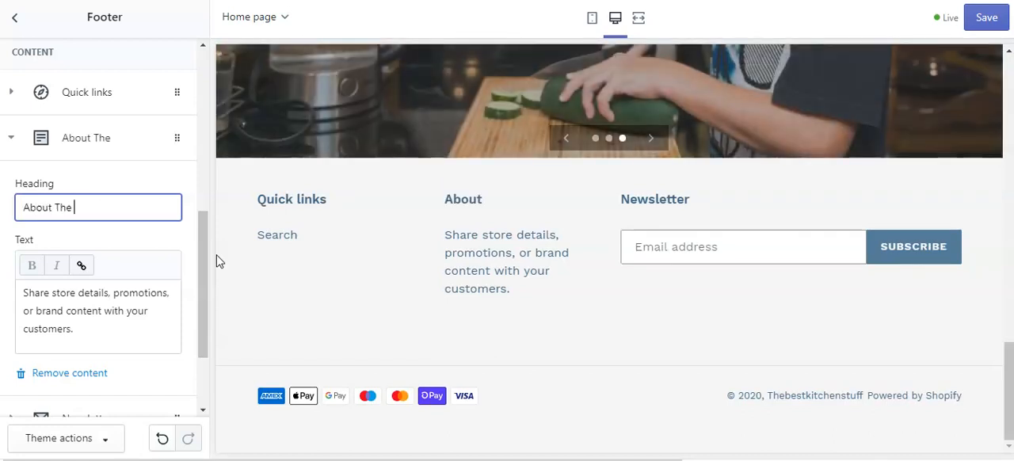
{"action": "type", "text": " Best Kitche"}
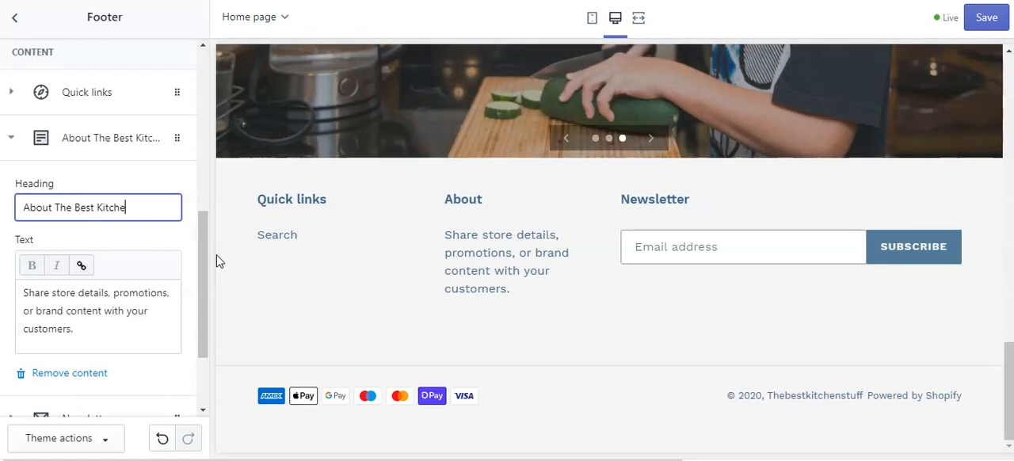
{"action": "type", "text": "n Stuff"}
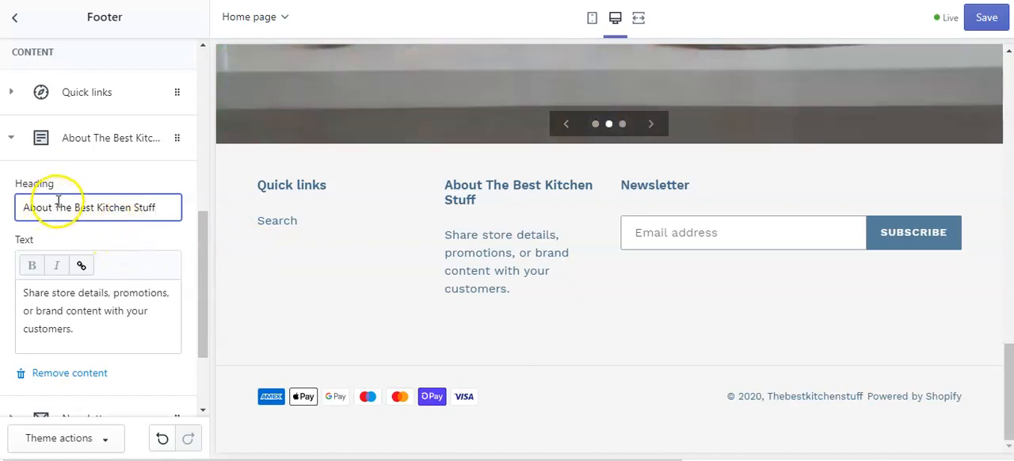
Shorten the footer text block's heading to "The Best Kitchen Stuff".
{"action": "left_click_drag", "start_coordinate": [41, 207], "coordinate": [55, 207]}
{"action": "key", "text": "BackSpace"}
{"action": "key", "text": "BackSpace"}
{"action": "key", "text": "BackSpace"}
{"action": "key", "text": "BackSpace"}
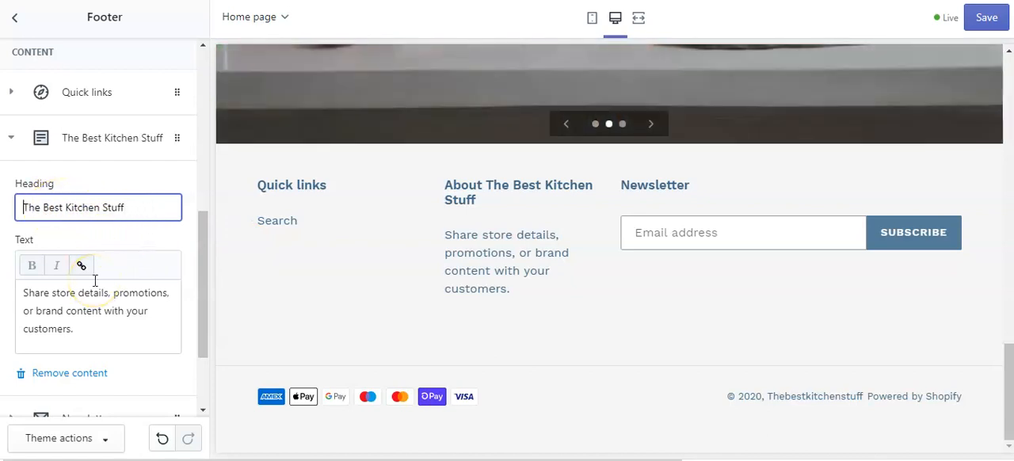
Replace the footer block's text with "A UK based kitchen gadgets store. We ship worldwide and offer promotions every month.".
{"action": "left_click", "coordinate": [88, 324]}
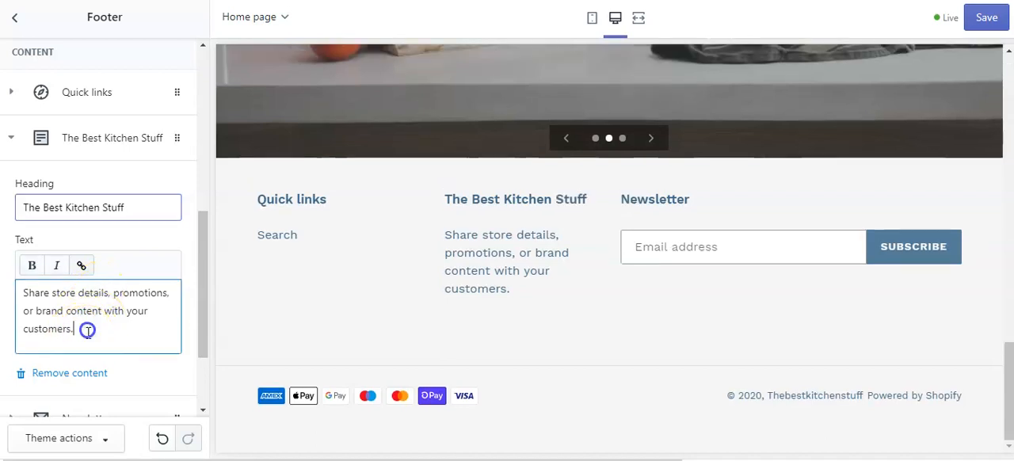
{"action": "key", "text": "BackSpace"}
{"action": "key", "text": "BackSpace"}
{"action": "key", "text": "BackSpace"}
{"action": "key", "text": "BackSpace"}
{"action": "key", "text": "BackSpace"}
{"action": "key", "text": "BackSpace"}
{"action": "key", "text": "BackSpace"}
{"action": "key", "text": "BackSpace"}
{"action": "key", "text": "BackSpace"}
{"action": "key", "text": "BackSpace"}
{"action": "key", "text": "BackSpace"}
{"action": "key", "text": "BackSpace"}
{"action": "key", "text": "BackSpace"}
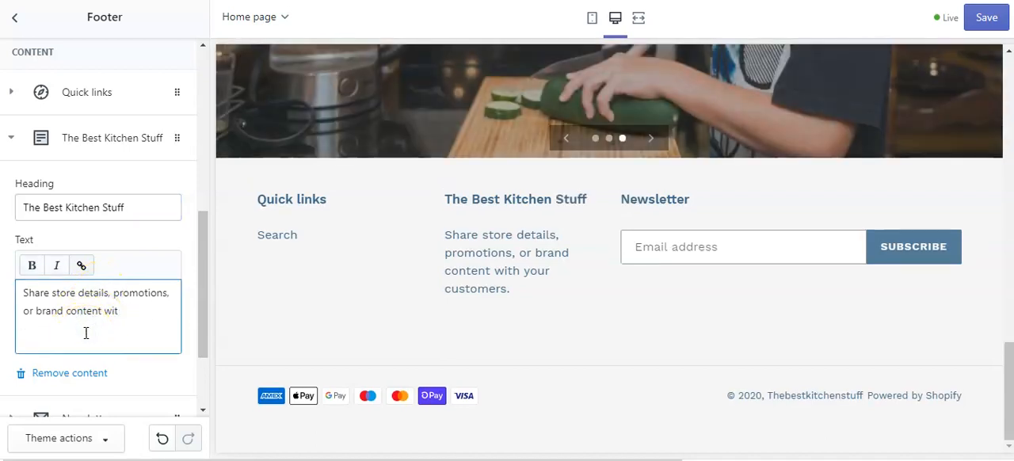
{"action": "left_click_drag", "start_coordinate": [130, 313], "coordinate": [25, 293]}
{"action": "type", "text": "A Uk based "}
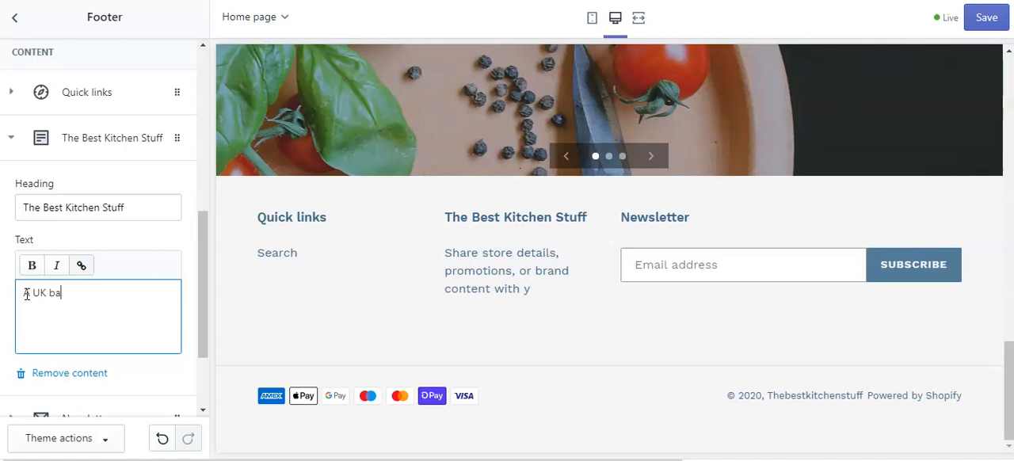
{"action": "type", "text": "kitchen gadgets store. selli"}
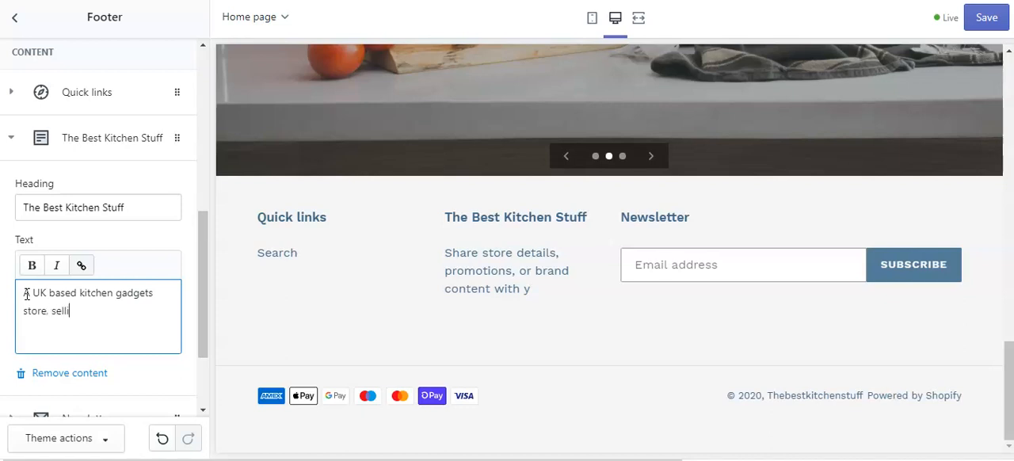
{"action": "key", "text": "BackSpace"}
{"action": "key", "text": "BackSpace"}
{"action": "key", "text": "BackSpace"}
{"action": "key", "text": "BackSpace"}
{"action": "key", "text": "BackSpace"}
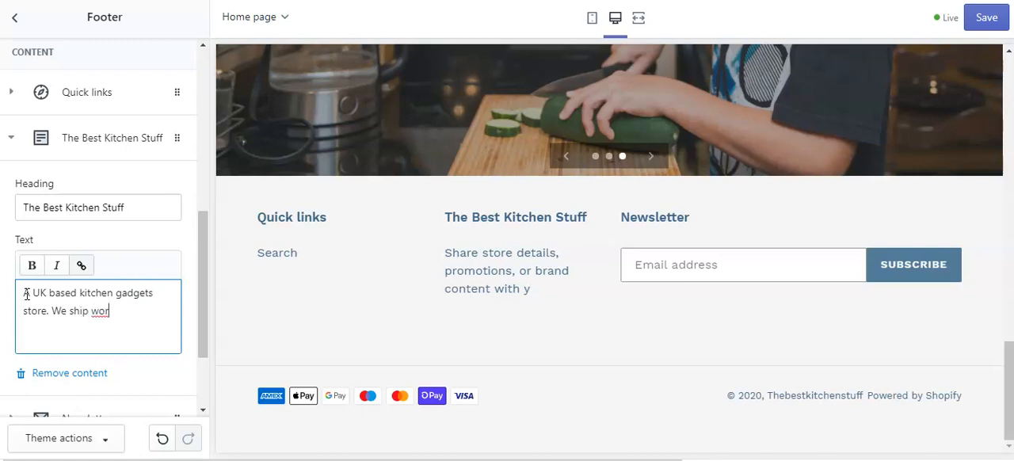
{"action": "type", "text": "ldwide and offer"}
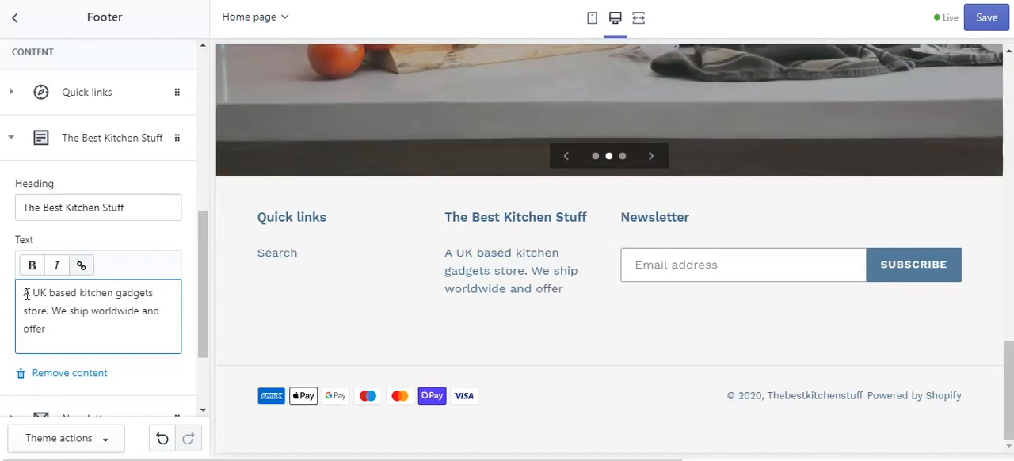
{"action": "type", "text": "promotions every month."}
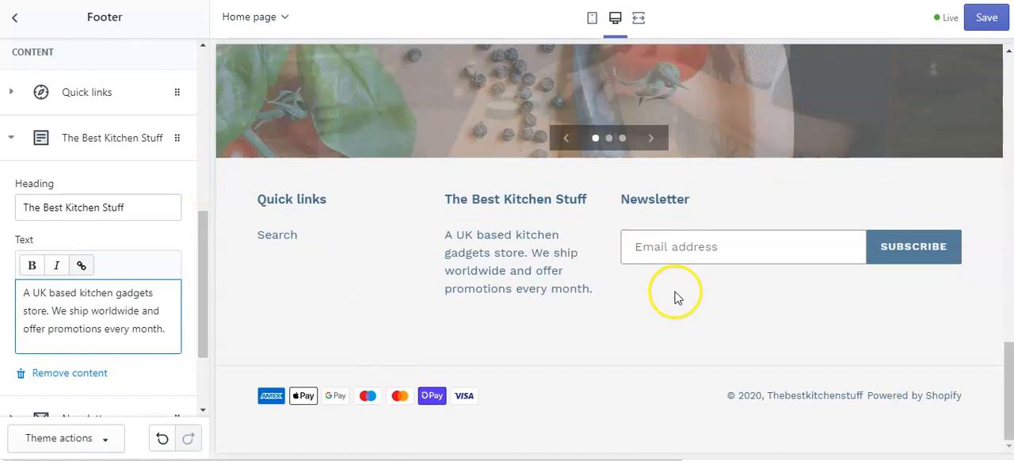
Look over the remaining footer settings and the home page preview, and save the theme changes.
{"action": "left_click_drag", "start_coordinate": [206, 319], "coordinate": [204, 375]}
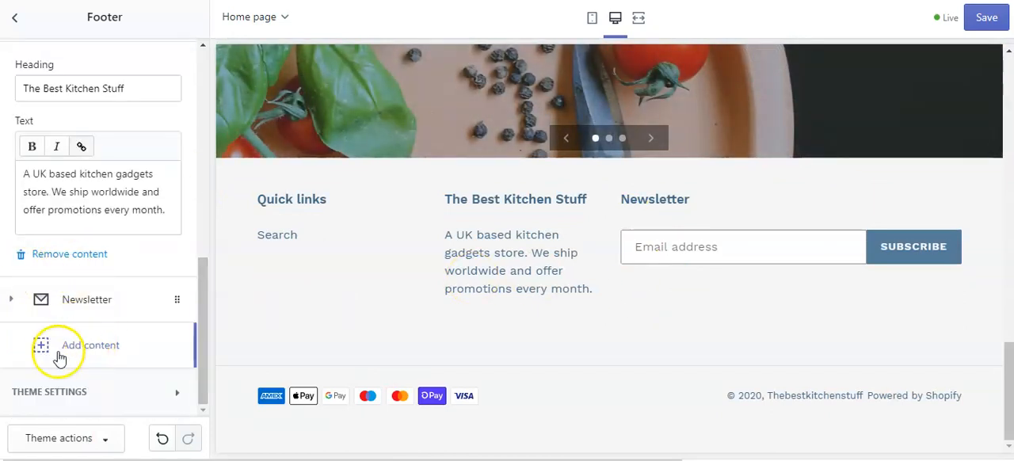
{"action": "left_click_drag", "start_coordinate": [201, 349], "coordinate": [163, 181]}
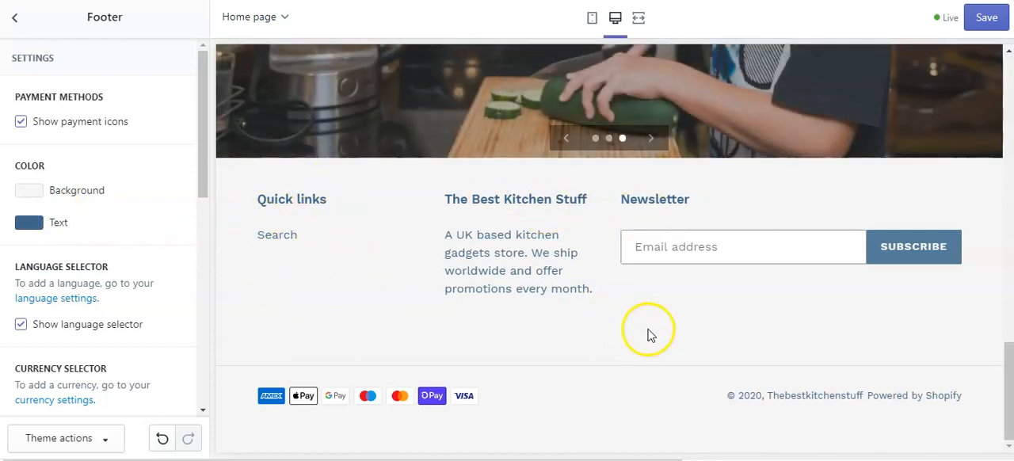
{"action": "scroll", "coordinate": [921, 273], "scroll_direction": "up", "scroll_amount": 1}
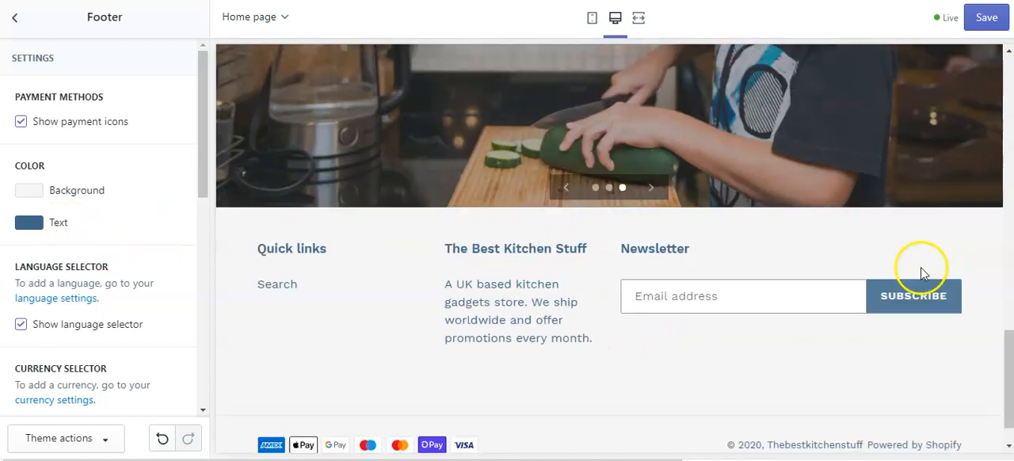
{"action": "scroll", "coordinate": [921, 273], "scroll_direction": "up", "scroll_amount": 15}
{"action": "left_click", "coordinate": [987, 19]}
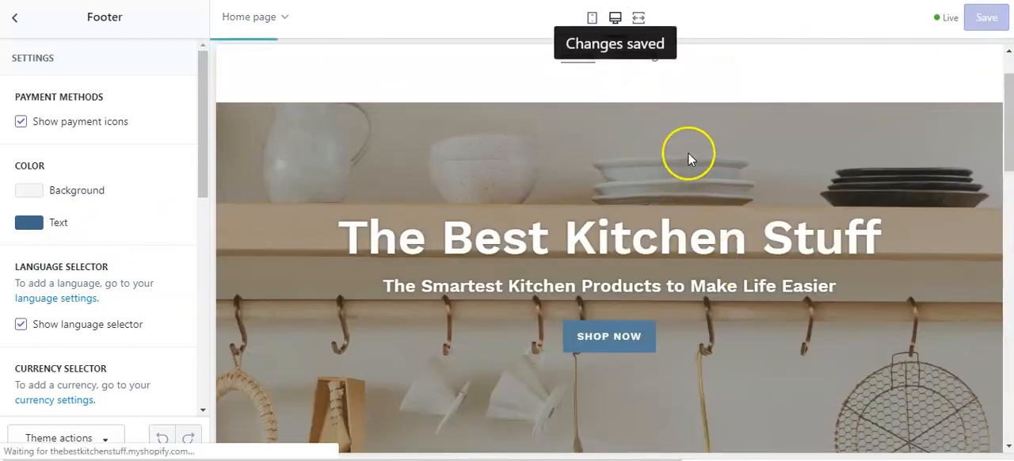
{"action": "scroll", "coordinate": [682, 146], "scroll_direction": "up", "scroll_amount": 2}
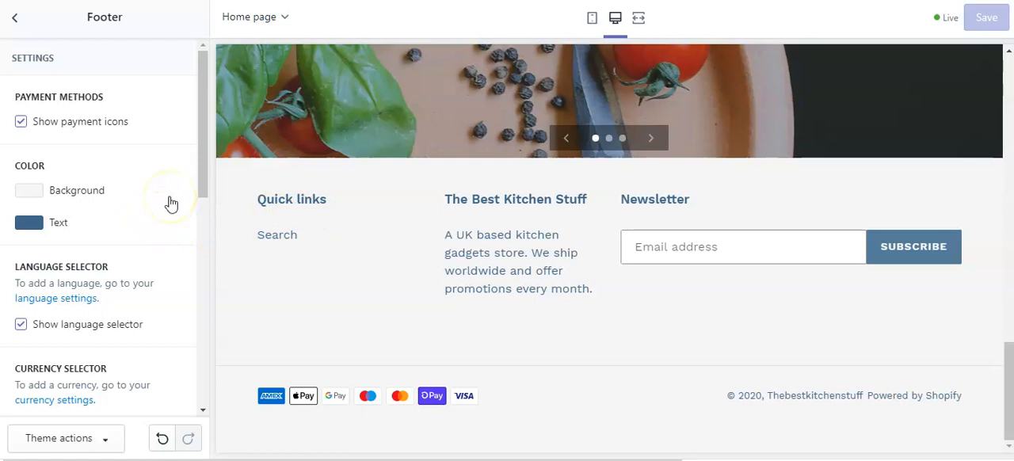
Leave the footer settings and review the home page's section list and preview up to the header.
{"action": "left_click", "coordinate": [17, 24]}
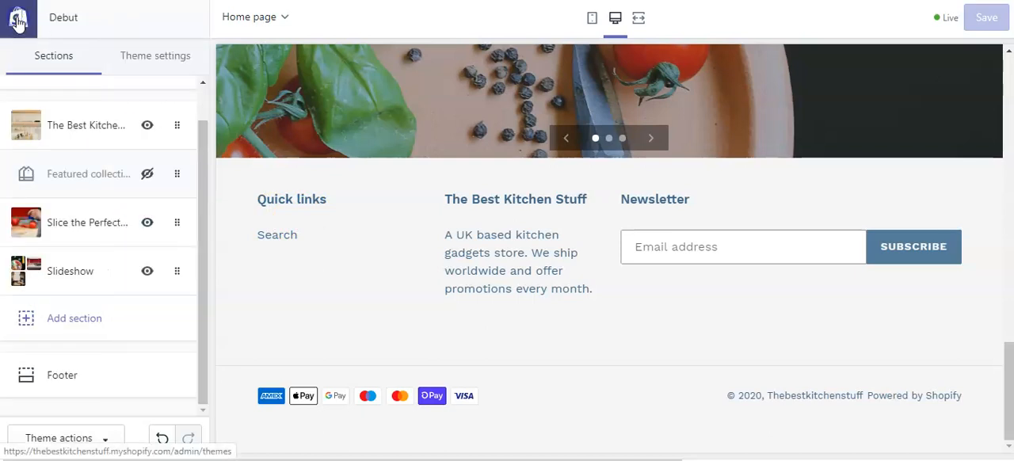
{"action": "scroll", "coordinate": [135, 242], "scroll_direction": "up", "scroll_amount": 1}
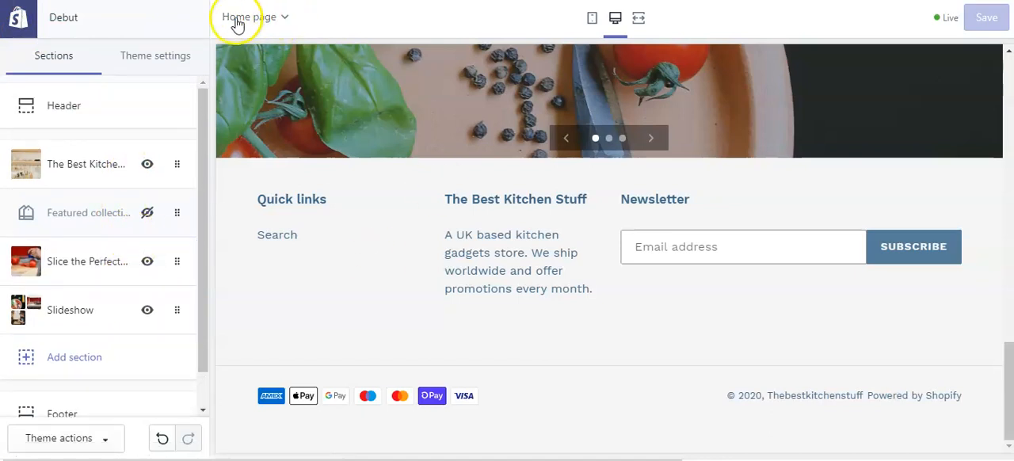
{"action": "scroll", "coordinate": [348, 130], "scroll_direction": "up", "scroll_amount": 5}
{"action": "scroll", "coordinate": [349, 130], "scroll_direction": "up", "scroll_amount": 5}
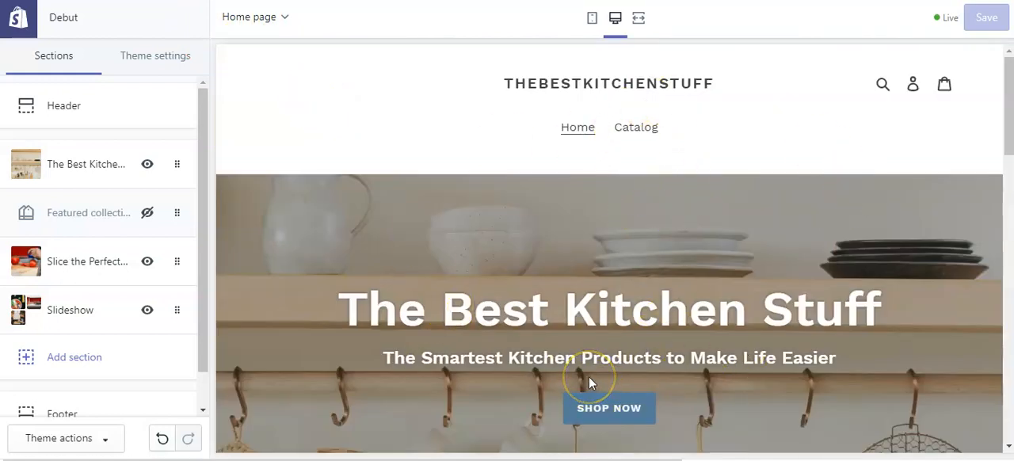
Switch the preview to the password page and look through its content down to the sharing links.
{"action": "left_click", "coordinate": [283, 16]}
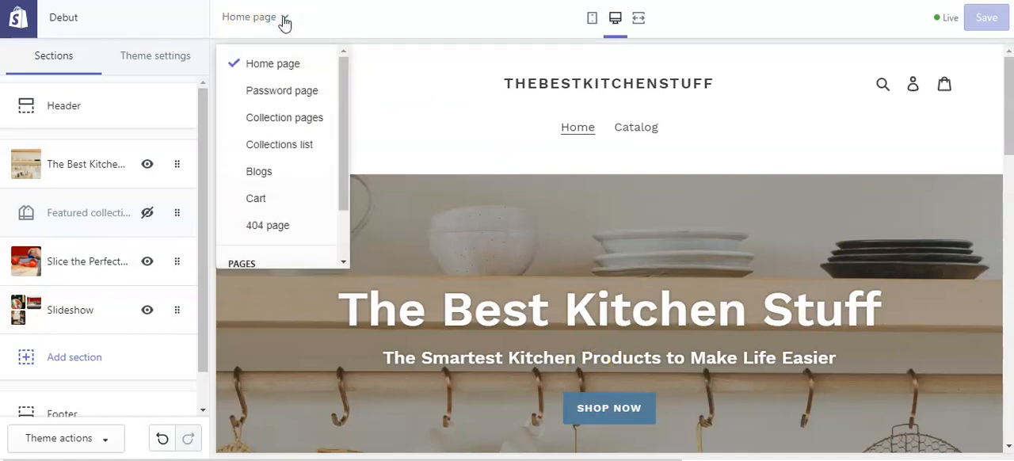
{"action": "left_click", "coordinate": [292, 93]}
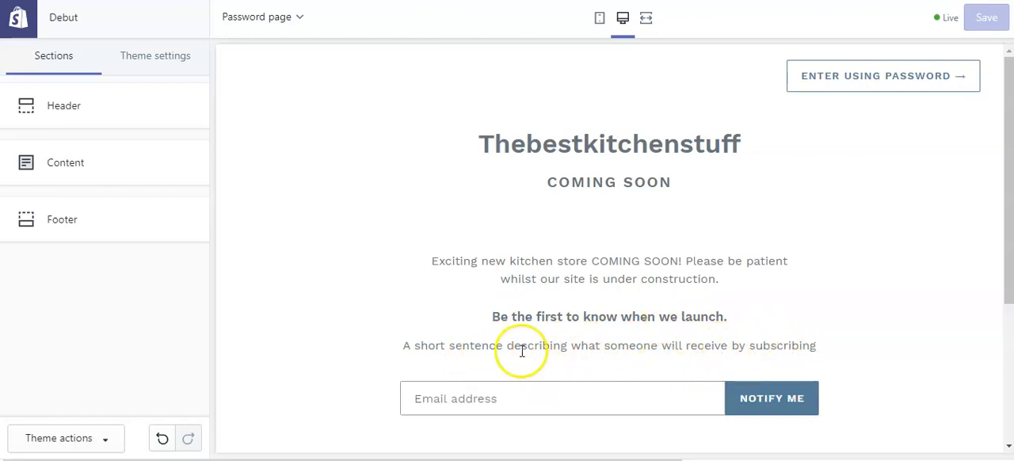
{"action": "scroll", "coordinate": [792, 285], "scroll_direction": "down", "scroll_amount": 2}
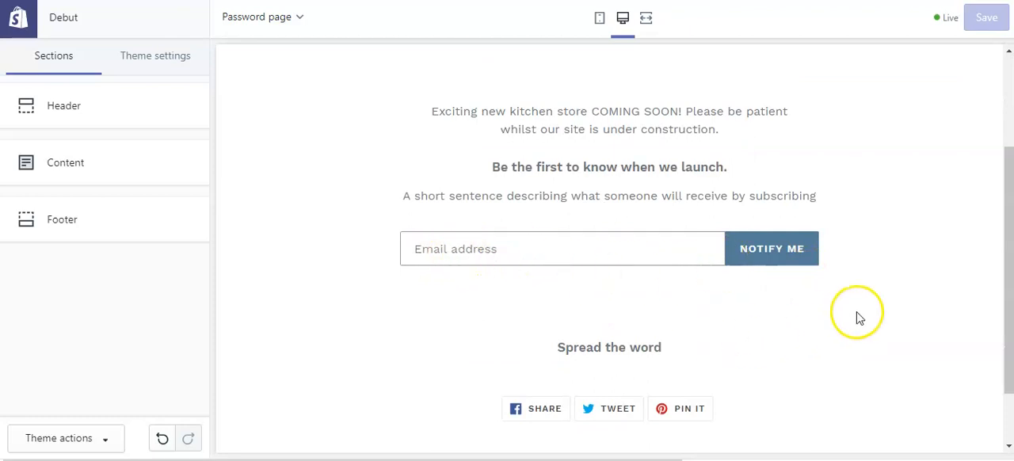
{"action": "scroll", "coordinate": [855, 317], "scroll_direction": "up", "scroll_amount": 2}
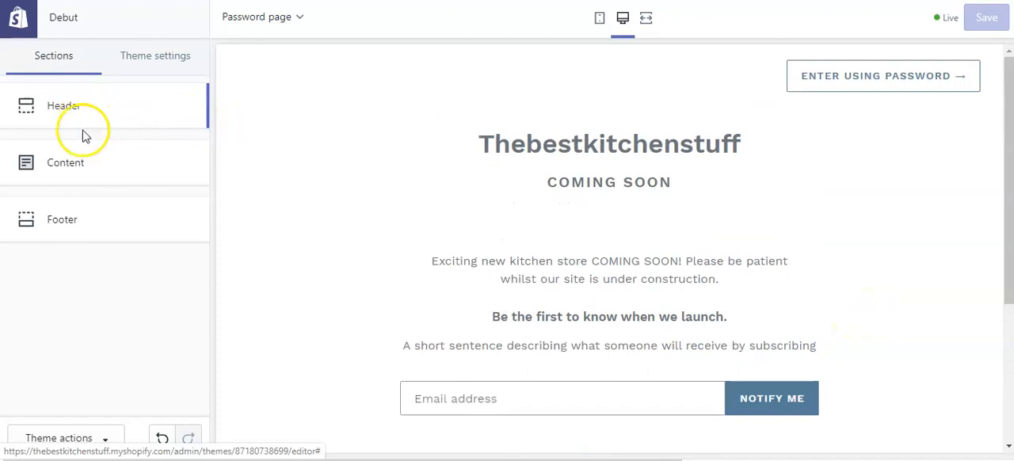
Preview the collection pages and the collections list page.
{"action": "left_click", "coordinate": [293, 16]}
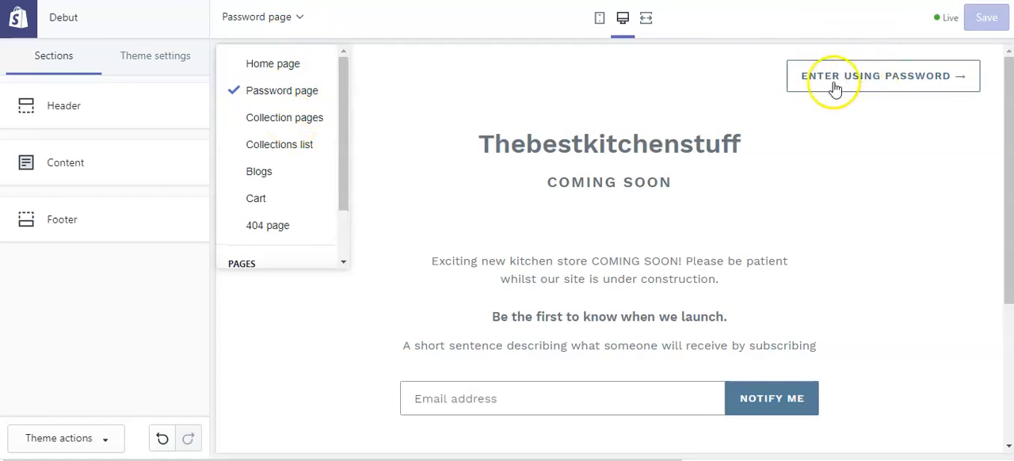
{"action": "left_click", "coordinate": [261, 127]}
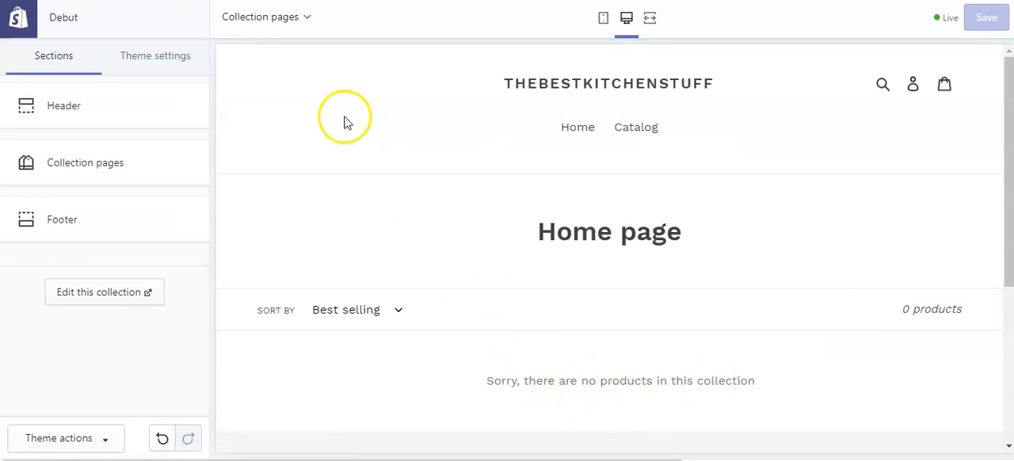
{"action": "left_click", "coordinate": [302, 29]}
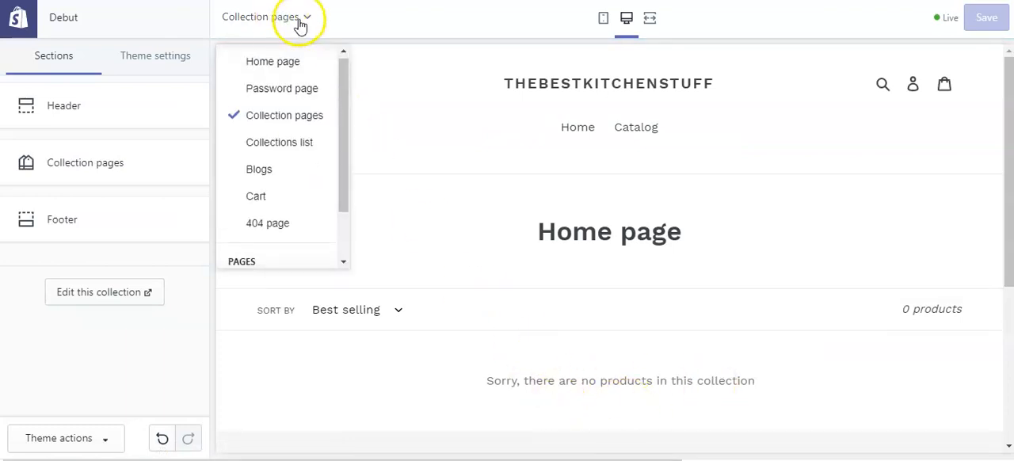
{"action": "left_click", "coordinate": [290, 154]}
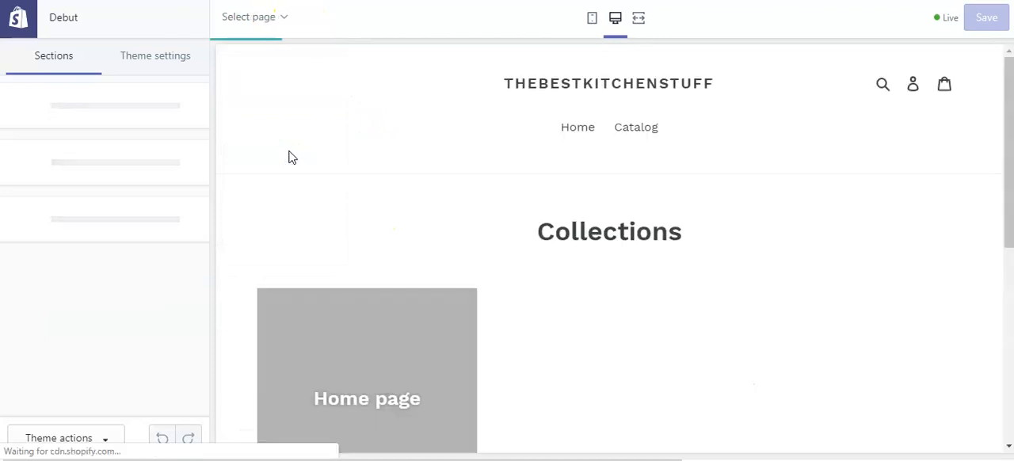
{"action": "scroll", "coordinate": [462, 253], "scroll_direction": "down", "scroll_amount": 3}
{"action": "scroll", "coordinate": [462, 256], "scroll_direction": "up", "scroll_amount": 3}
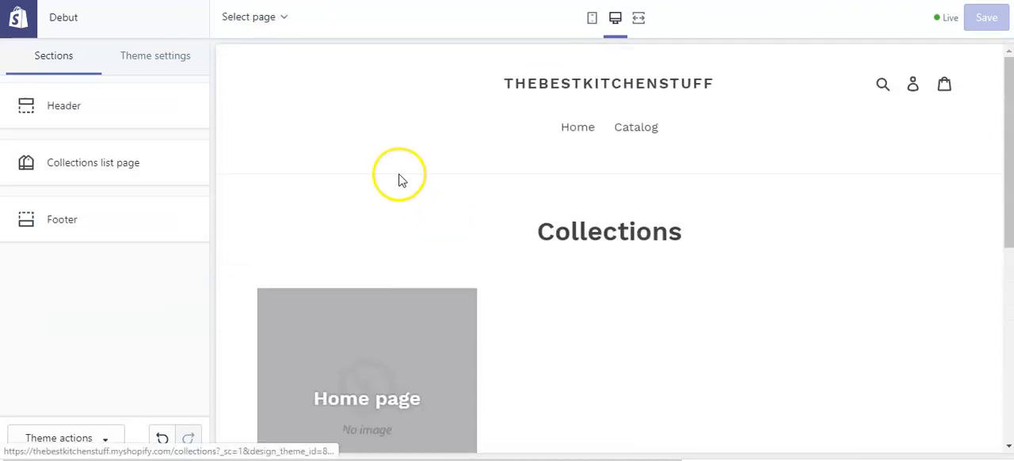
Preview the blogs page and the cart page.
{"action": "left_click", "coordinate": [275, 21]}
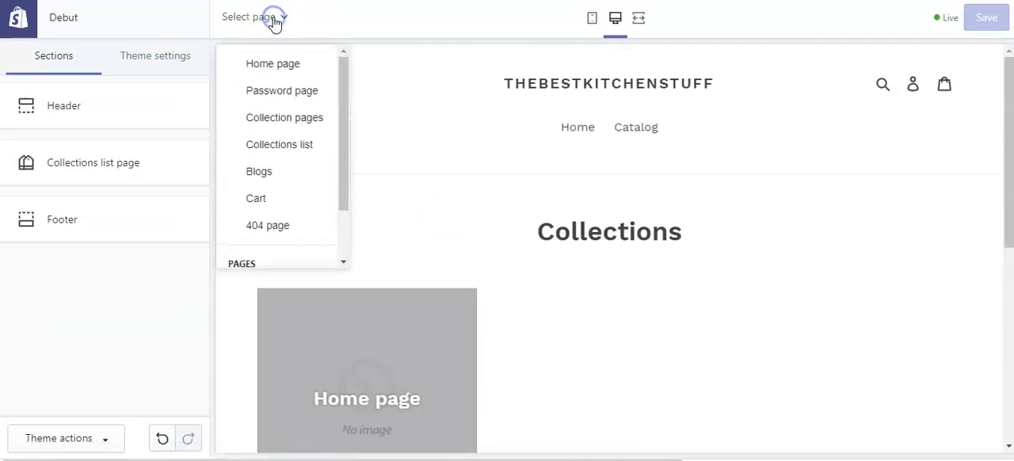
{"action": "left_click", "coordinate": [264, 174]}
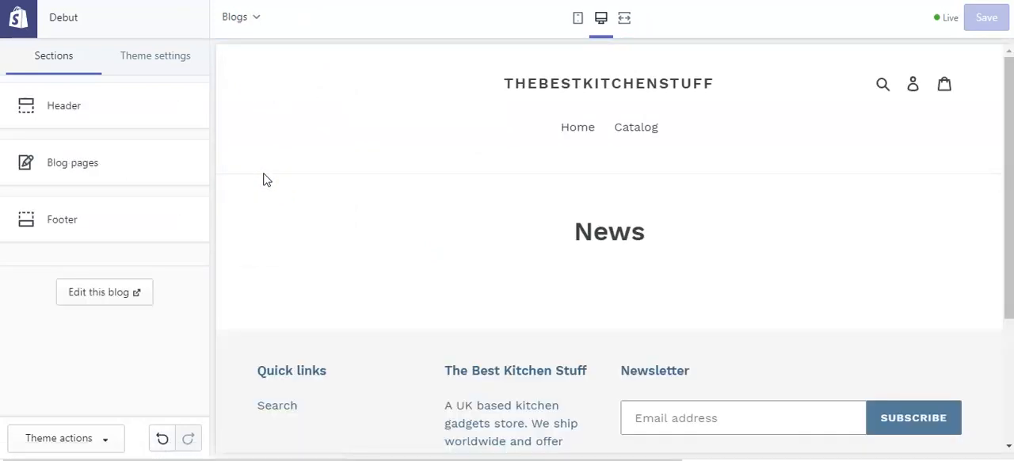
{"action": "left_click", "coordinate": [255, 19]}
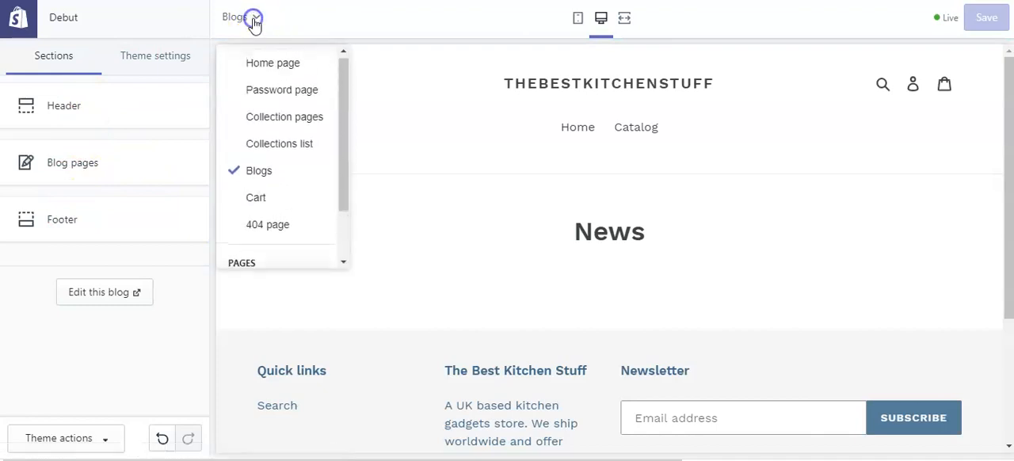
{"action": "left_click", "coordinate": [269, 200]}
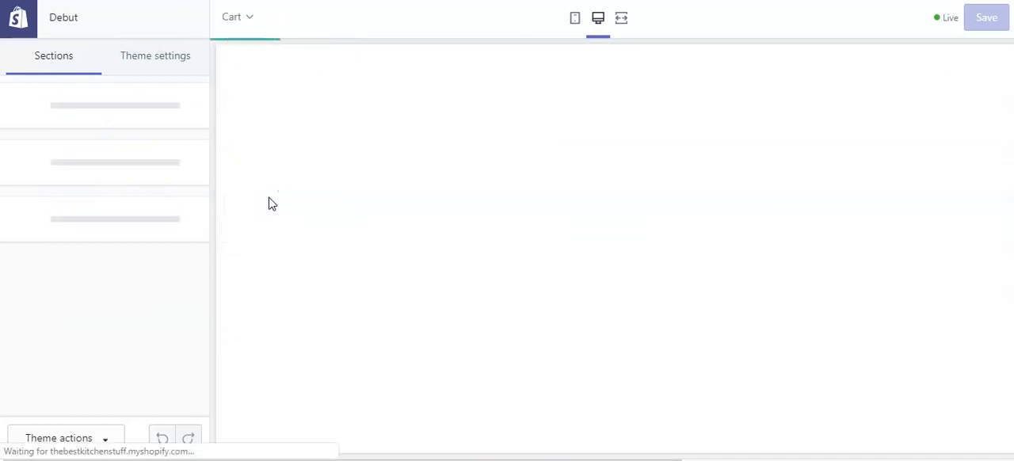
{"action": "left_click", "coordinate": [286, 222]}
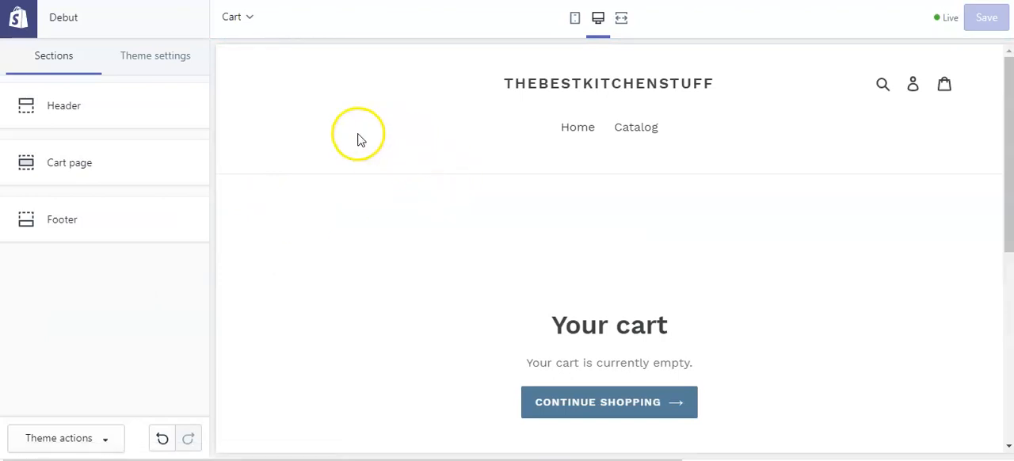
Open the theme settings and look through the available categories.
{"action": "left_click", "coordinate": [166, 65]}
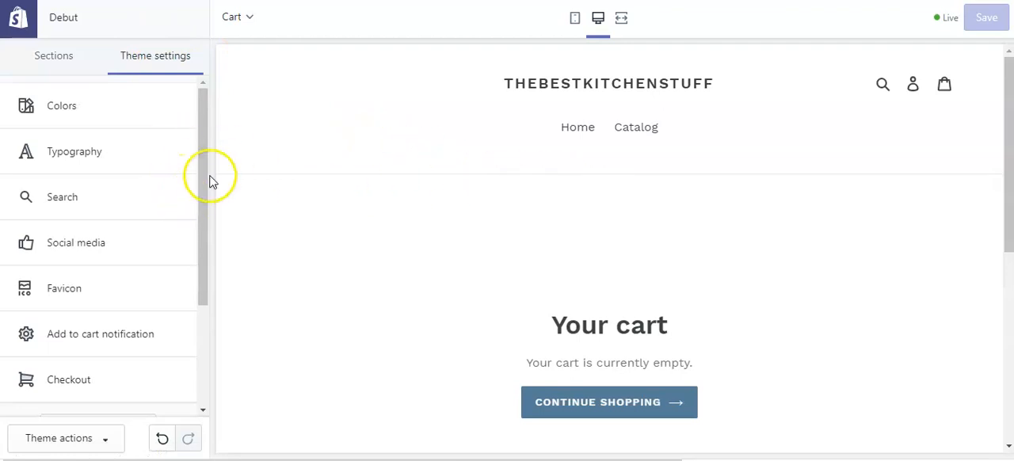
{"action": "left_click_drag", "start_coordinate": [204, 188], "coordinate": [198, 145]}
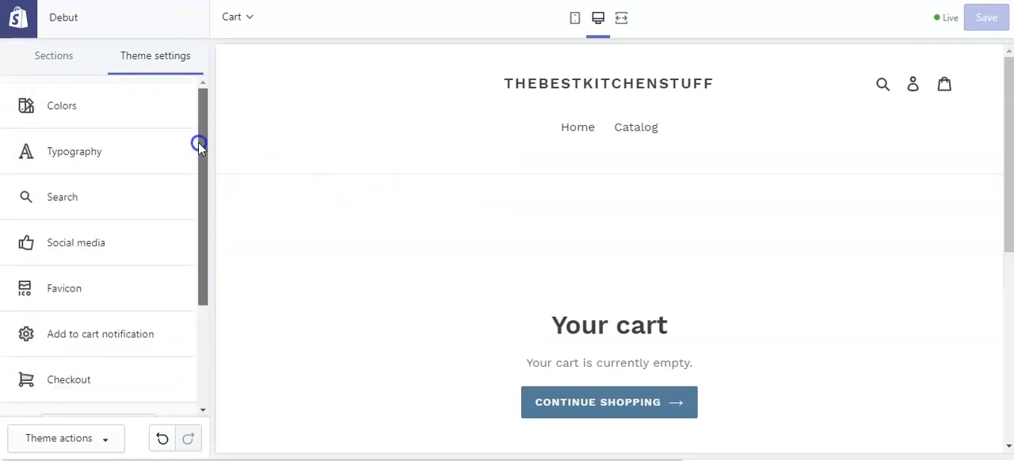
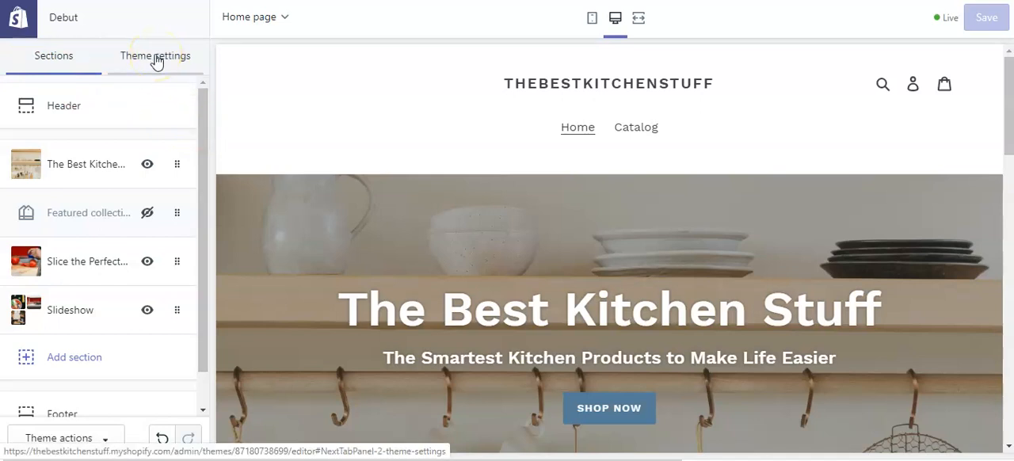
Change the theme's primary button color to gold #B9A25F in the color settings and save the change.
{"action": "left_click", "coordinate": [156, 60]}
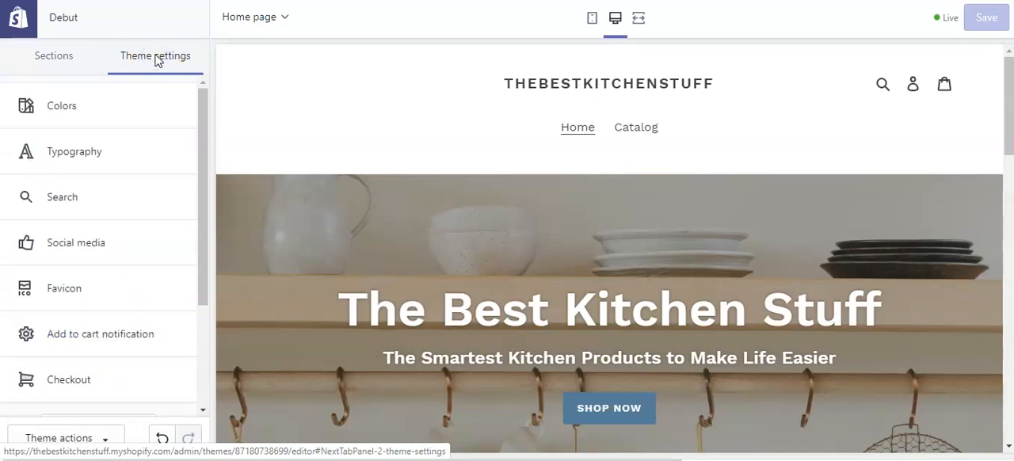
{"action": "left_click", "coordinate": [75, 108]}
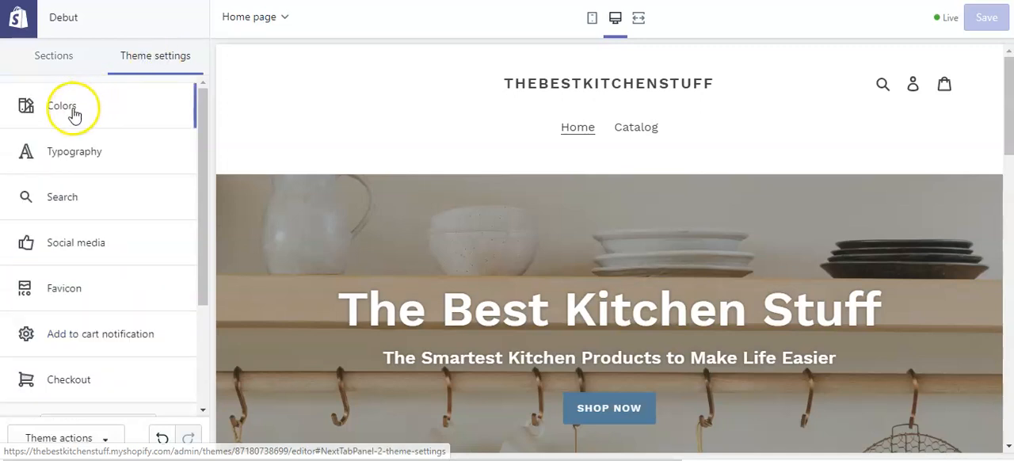
{"action": "left_click", "coordinate": [78, 104]}
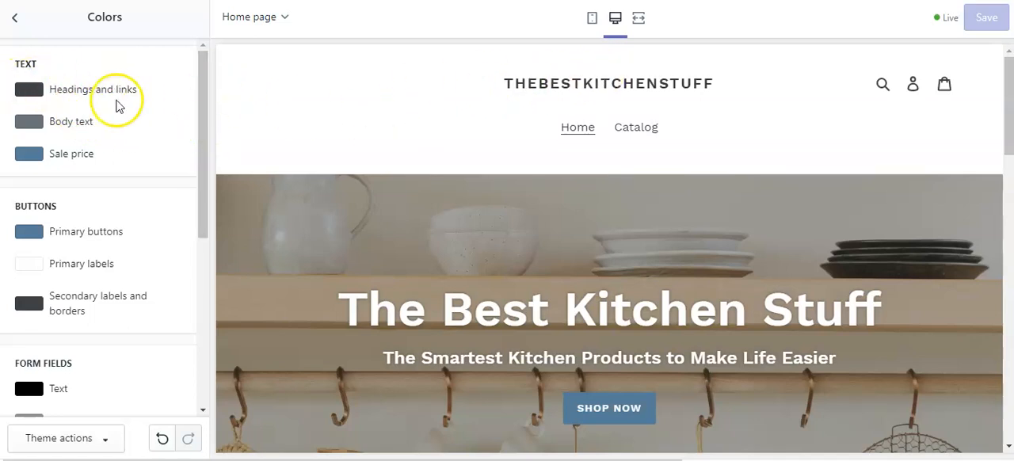
{"action": "left_click_drag", "start_coordinate": [205, 158], "coordinate": [199, 204]}
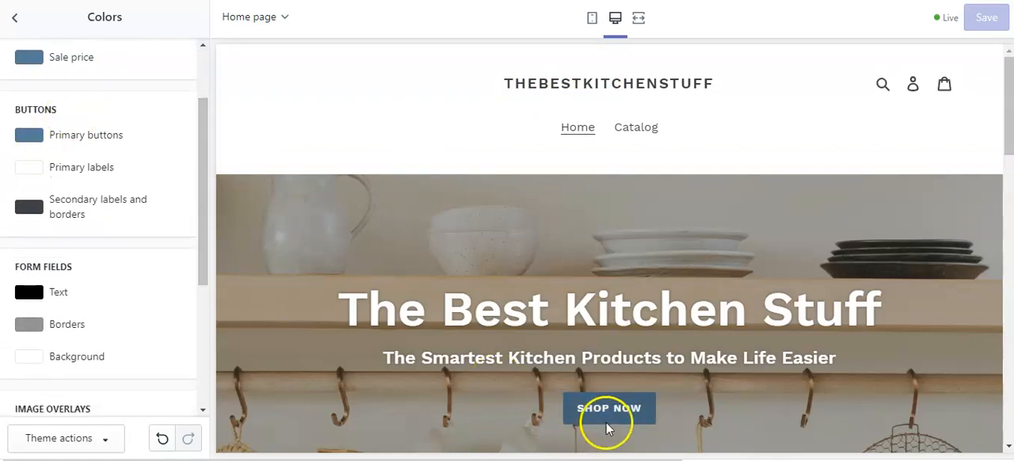
{"action": "left_click", "coordinate": [87, 137]}
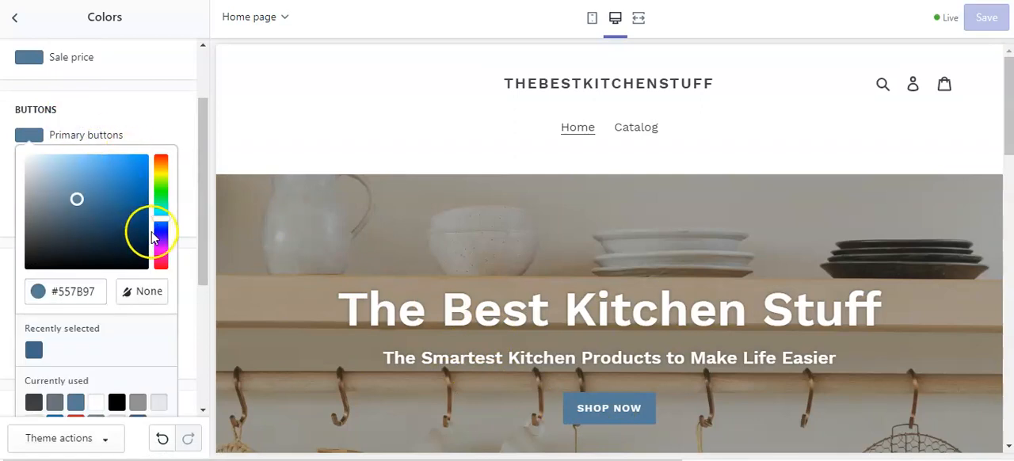
{"action": "left_click", "coordinate": [160, 168]}
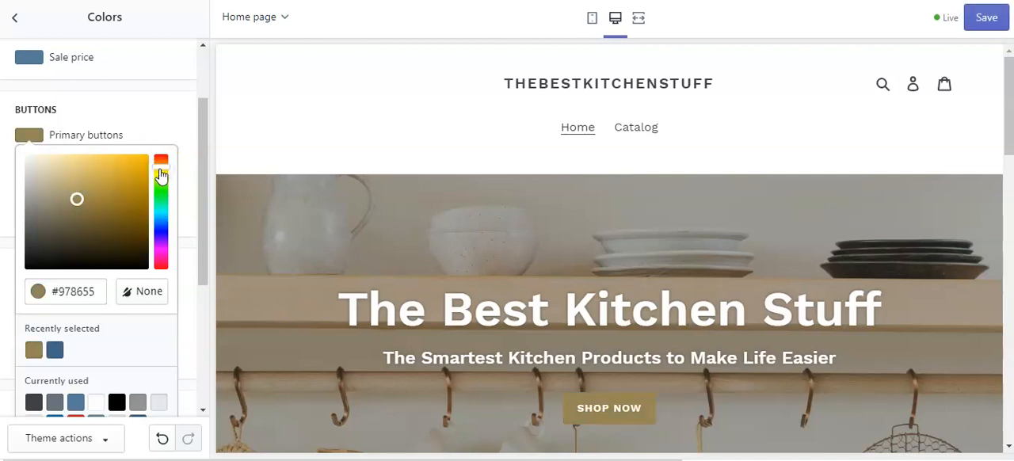
{"action": "left_click_drag", "start_coordinate": [84, 203], "coordinate": [84, 185]}
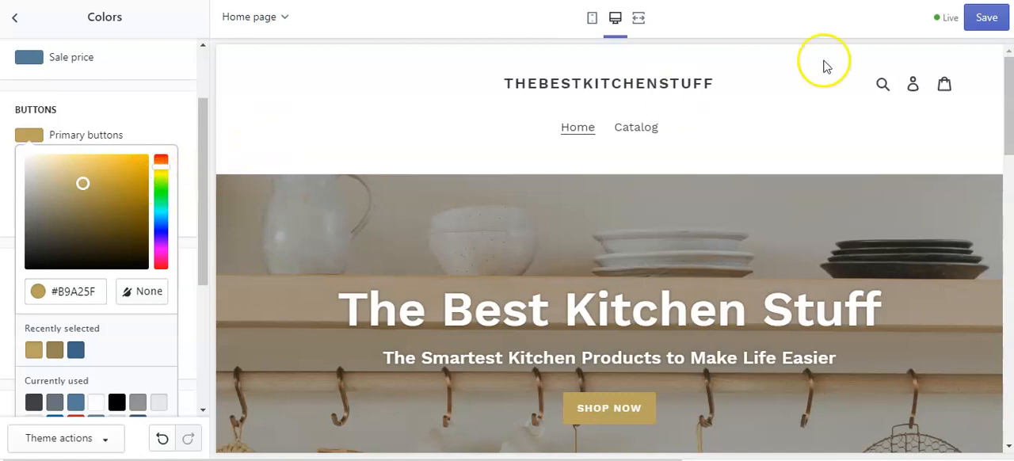
{"action": "left_click", "coordinate": [980, 19]}
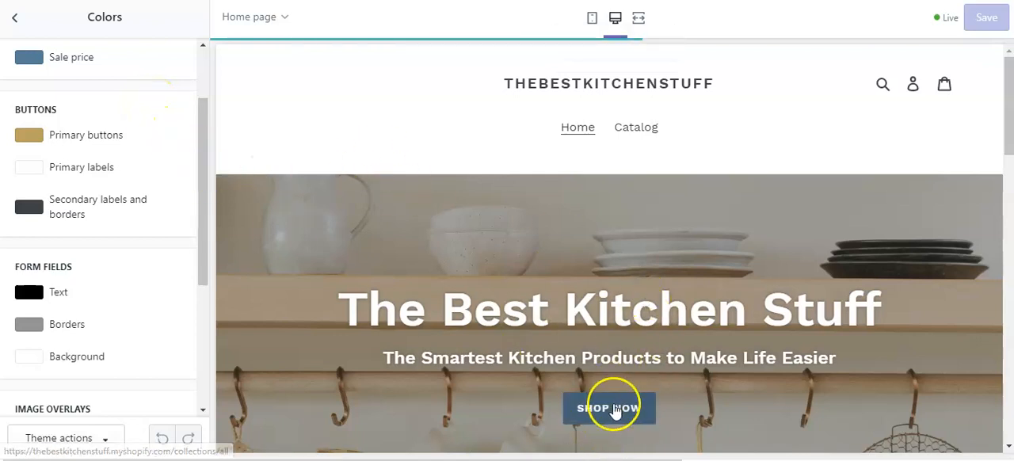
{"action": "left_click_drag", "start_coordinate": [201, 170], "coordinate": [203, 96]}
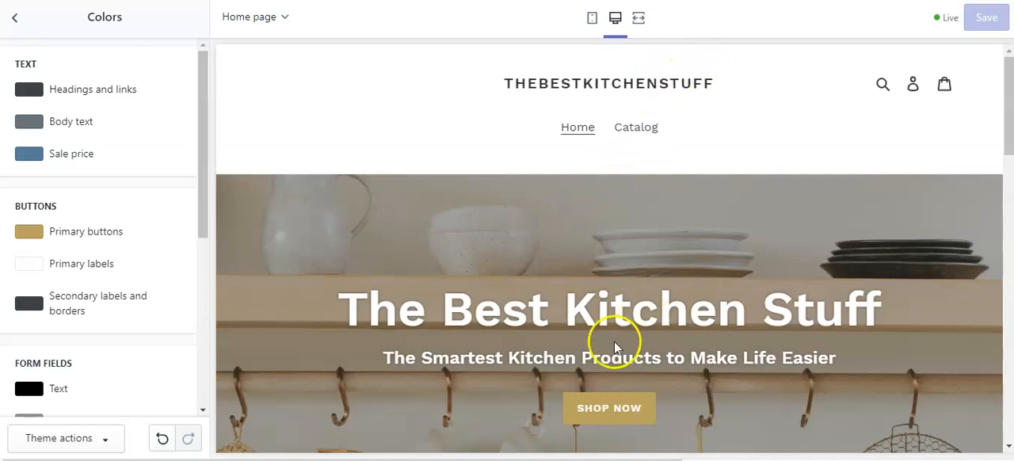
{"action": "left_click", "coordinate": [14, 18]}
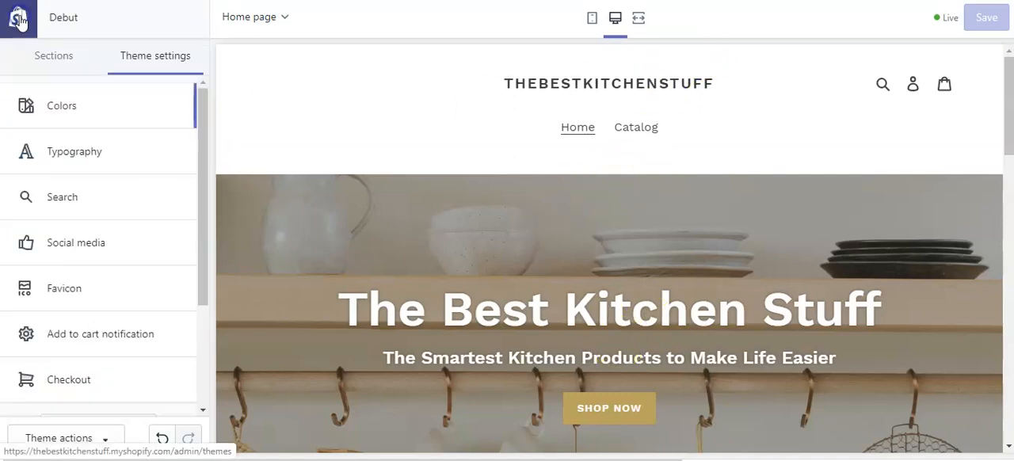
Review the typography settings for headings and body text, and the product suggestion options for search.
{"action": "left_click", "coordinate": [110, 170]}
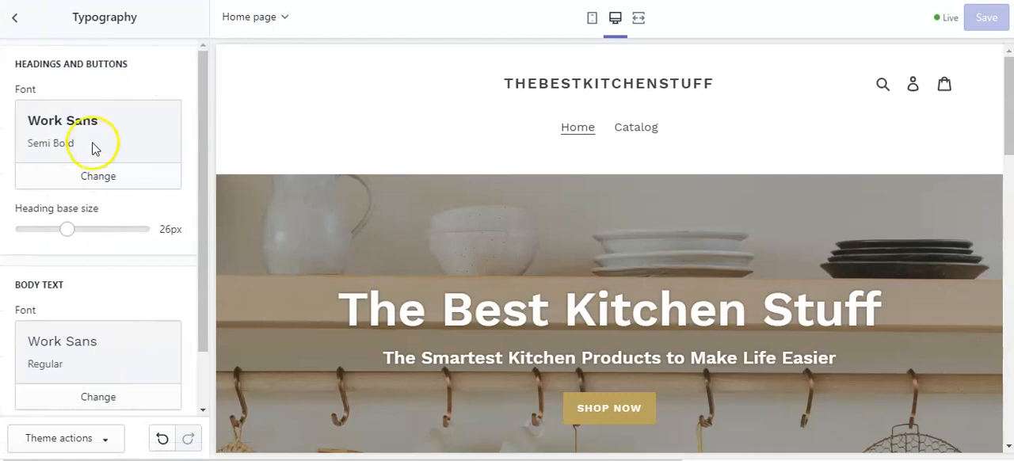
{"action": "left_click_drag", "start_coordinate": [203, 158], "coordinate": [206, 172]}
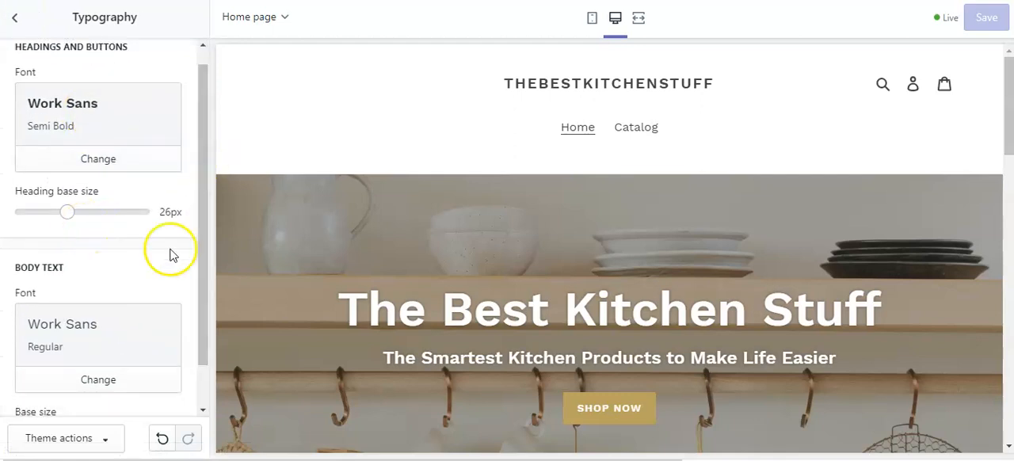
{"action": "left_click_drag", "start_coordinate": [204, 237], "coordinate": [59, 20]}
{"action": "left_click", "coordinate": [14, 18]}
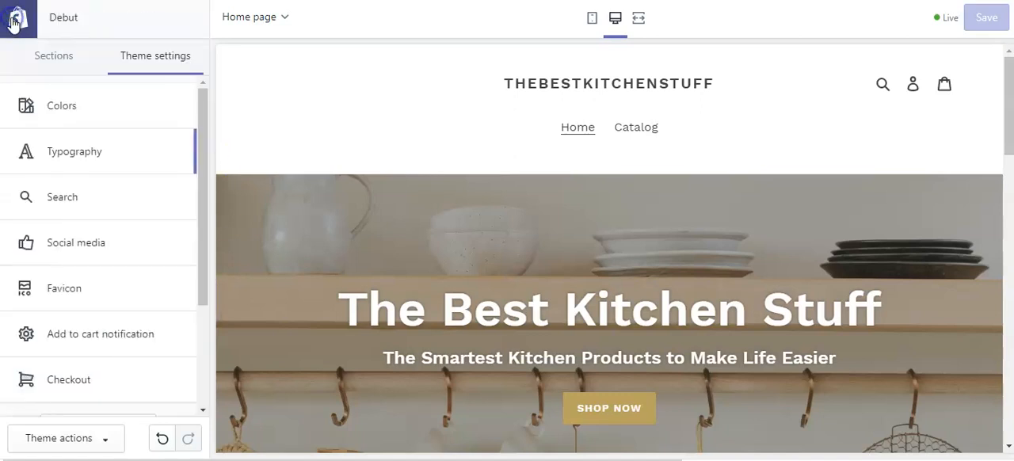
{"action": "left_click", "coordinate": [68, 197]}
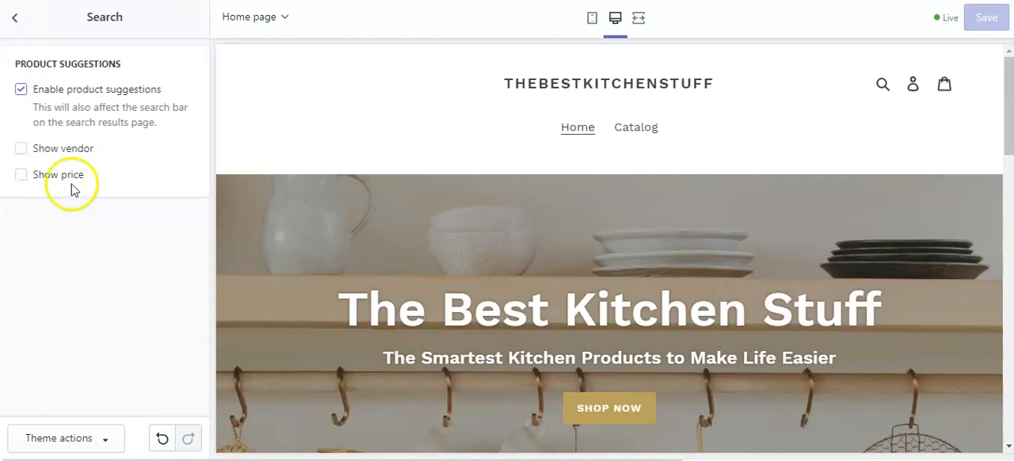
{"action": "left_click", "coordinate": [15, 19]}
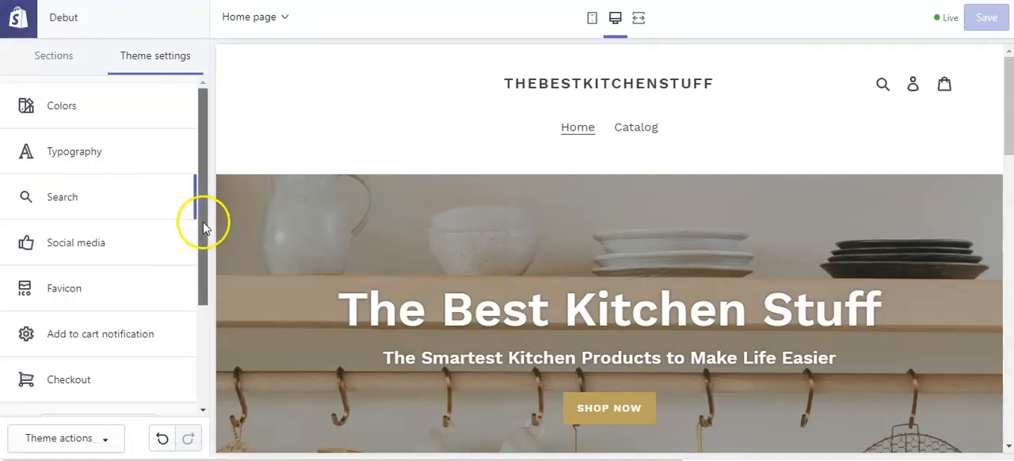
Look through the social media settings, covering the sharing image, sharing options and social account link fields.
{"action": "left_click_drag", "start_coordinate": [203, 226], "coordinate": [190, 261]}
{"action": "left_click", "coordinate": [88, 174]}
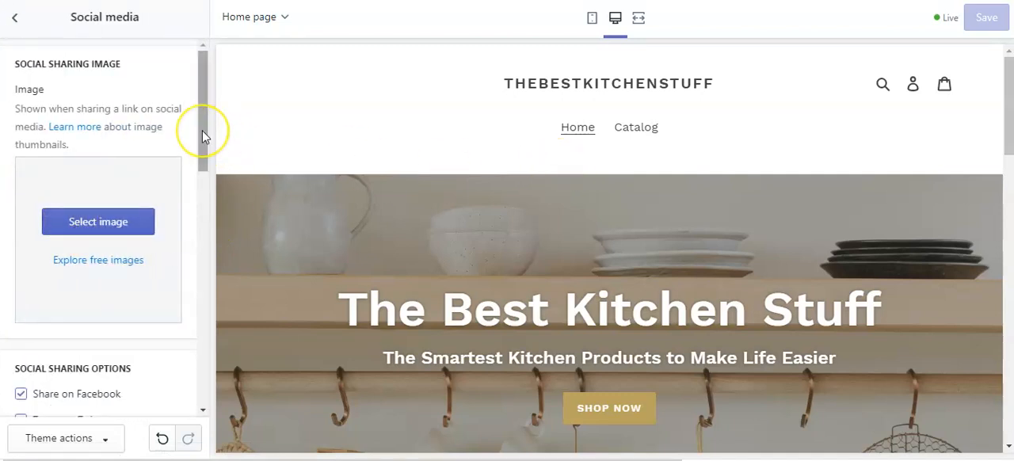
{"action": "mouse_move", "coordinate": [203, 137]}
{"action": "left_mouse_down"}
{"action": "mouse_move", "coordinate": [206, 152]}
{"action": "mouse_move", "coordinate": [212, 138]}
{"action": "left_mouse_up"}
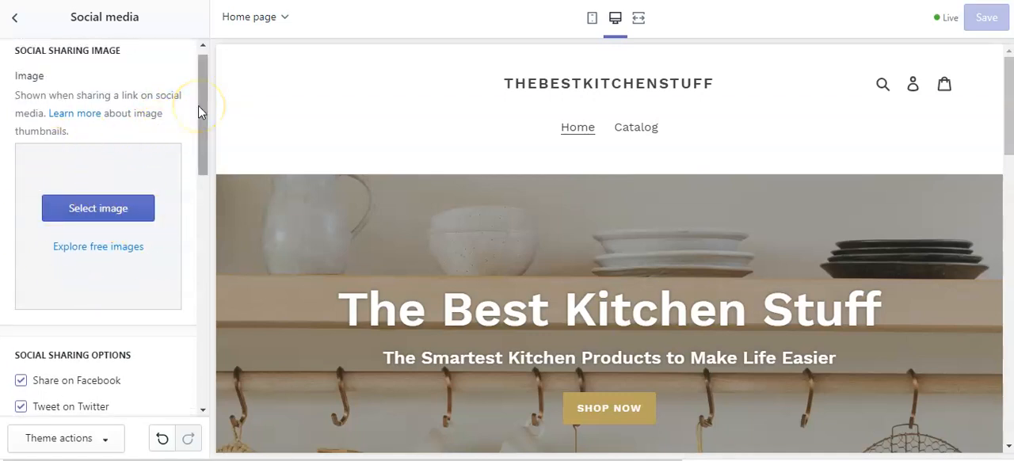
{"action": "left_click_drag", "start_coordinate": [208, 153], "coordinate": [221, 269]}
{"action": "left_click", "coordinate": [48, 171]}
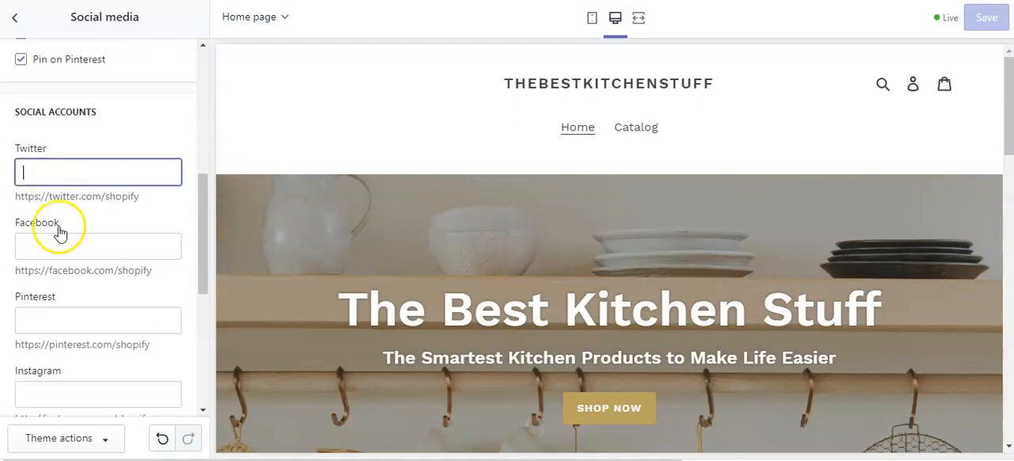
{"action": "left_click", "coordinate": [49, 244]}
{"action": "left_click", "coordinate": [57, 315]}
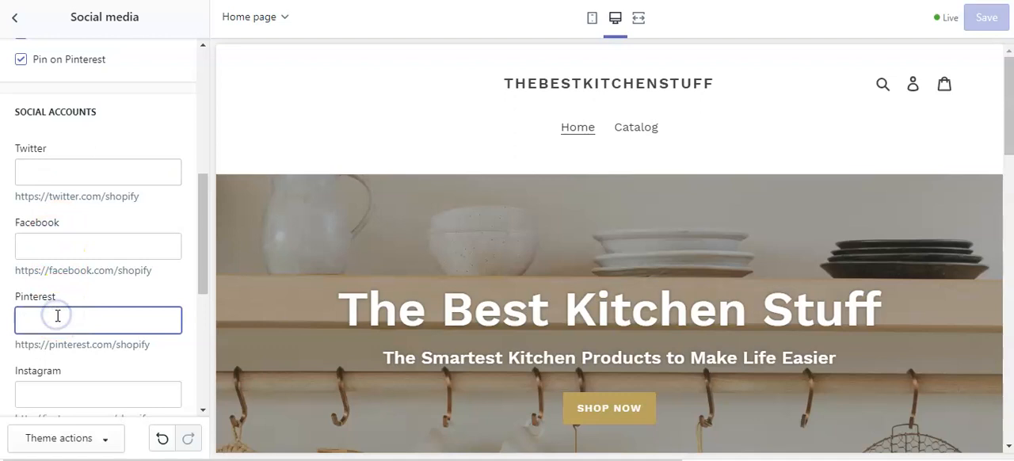
{"action": "left_click", "coordinate": [34, 394]}
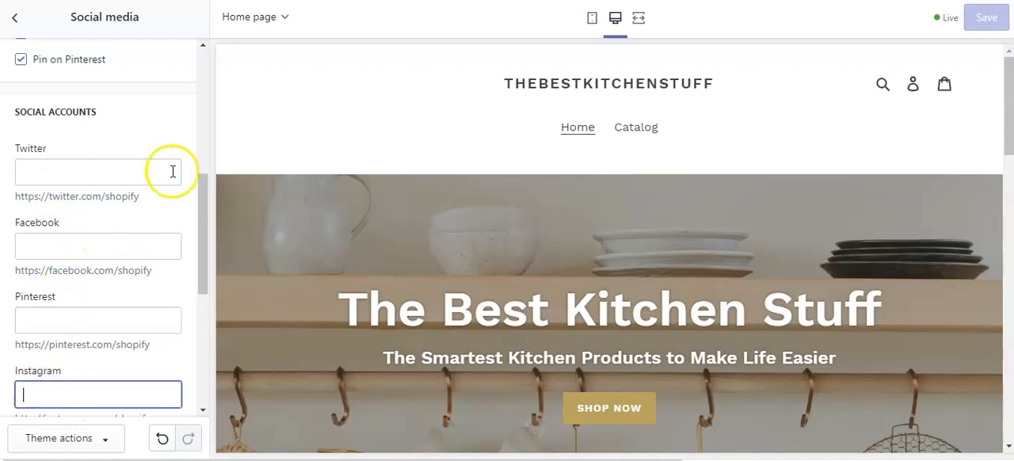
{"action": "left_click_drag", "start_coordinate": [204, 199], "coordinate": [204, 223]}
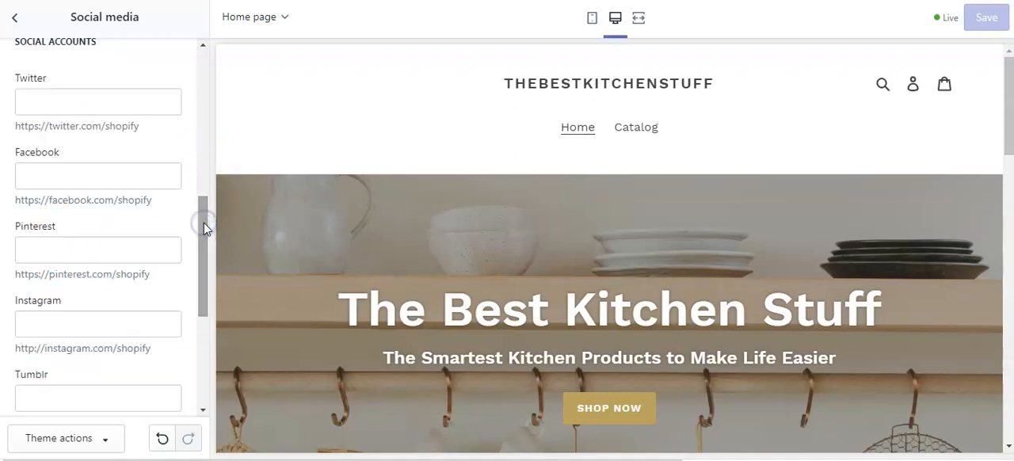
{"action": "left_click", "coordinate": [123, 175]}
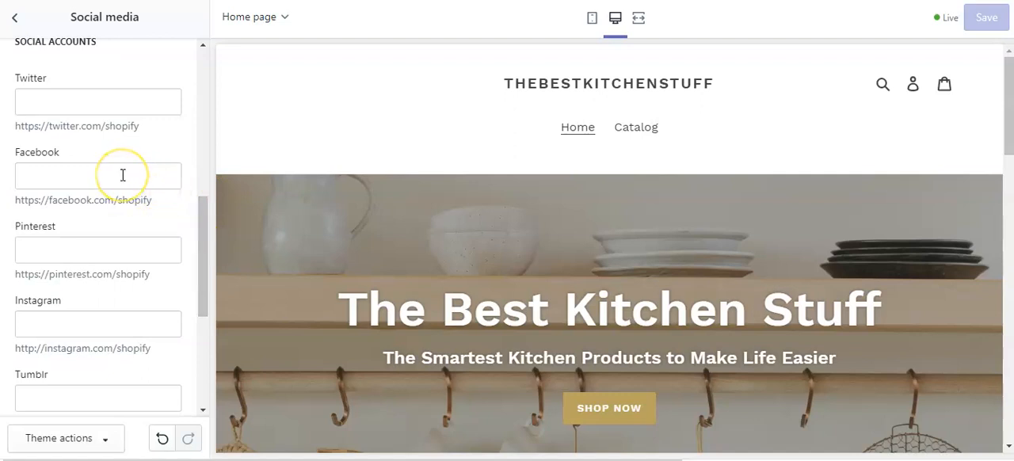
{"action": "left_click", "coordinate": [79, 249]}
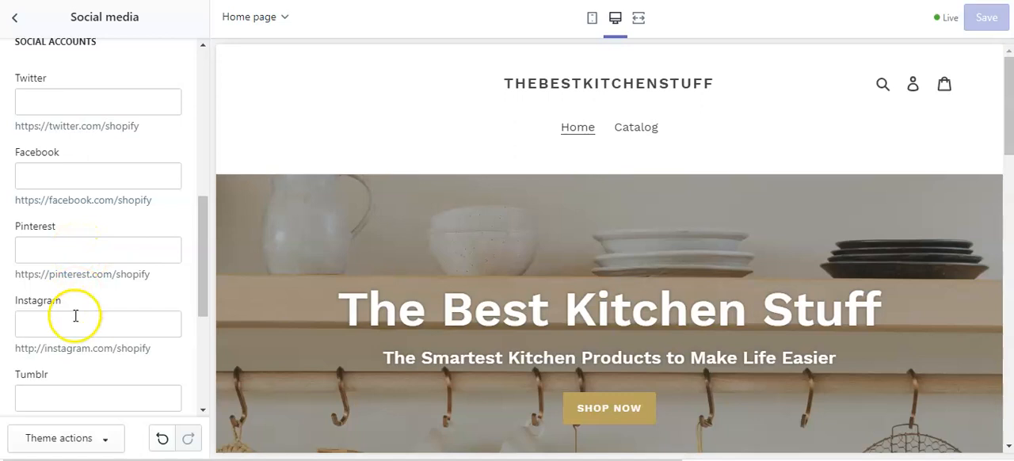
{"action": "left_click_drag", "start_coordinate": [204, 276], "coordinate": [202, 254]}
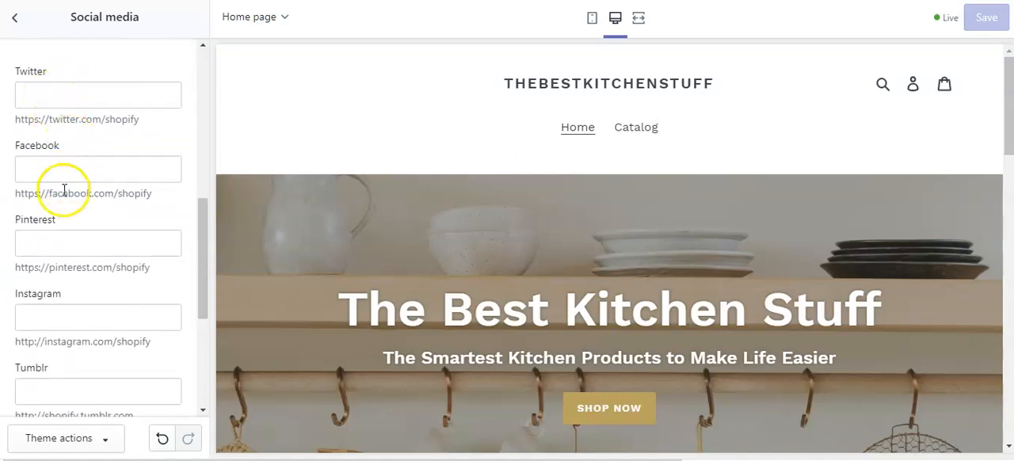
{"action": "left_click_drag", "start_coordinate": [204, 256], "coordinate": [198, 111]}
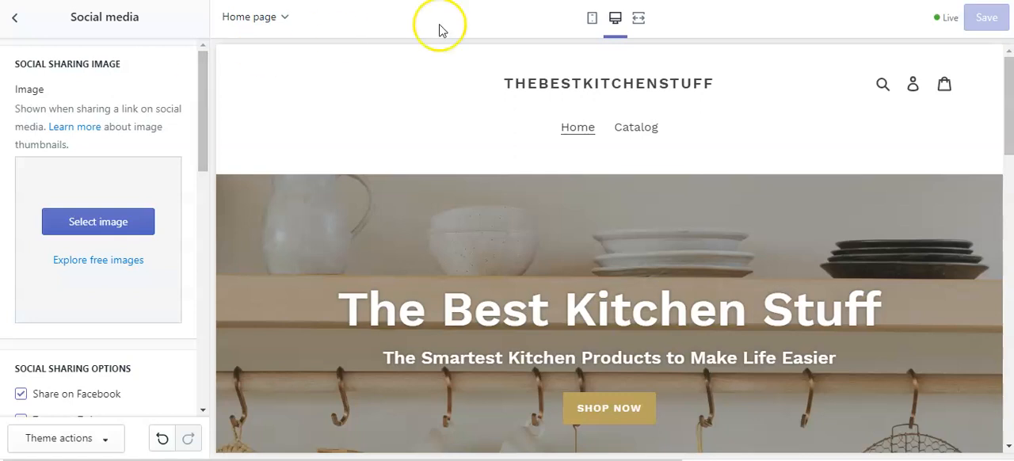
{"action": "left_click", "coordinate": [15, 21]}
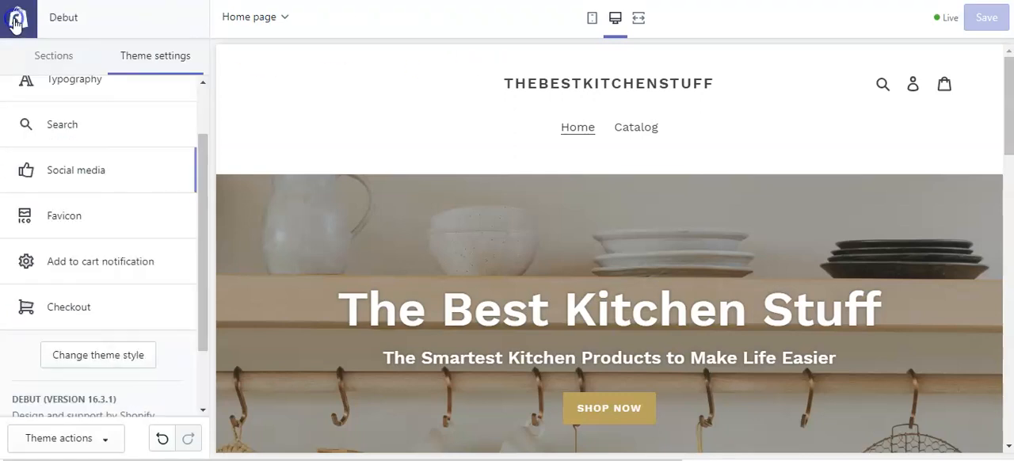
Review the favicon image setting and the add to cart notification option.
{"action": "left_click", "coordinate": [71, 218]}
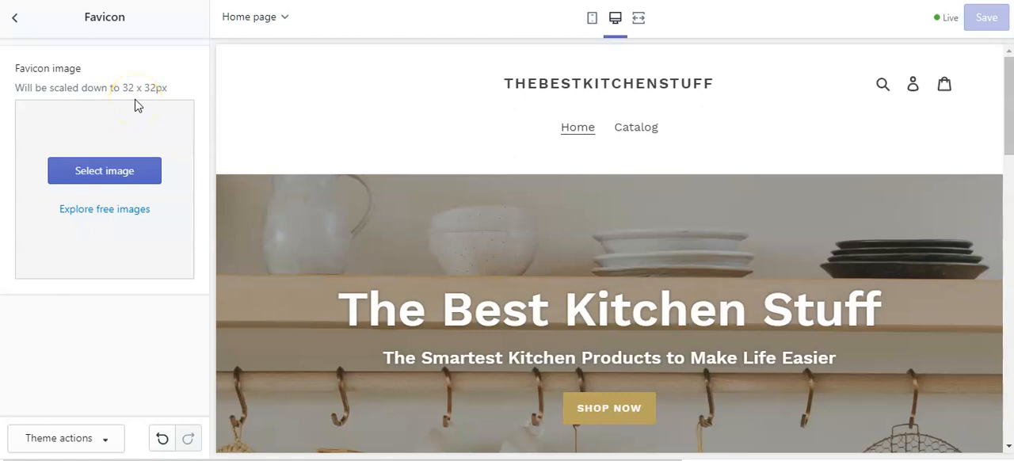
{"action": "left_click", "coordinate": [16, 17]}
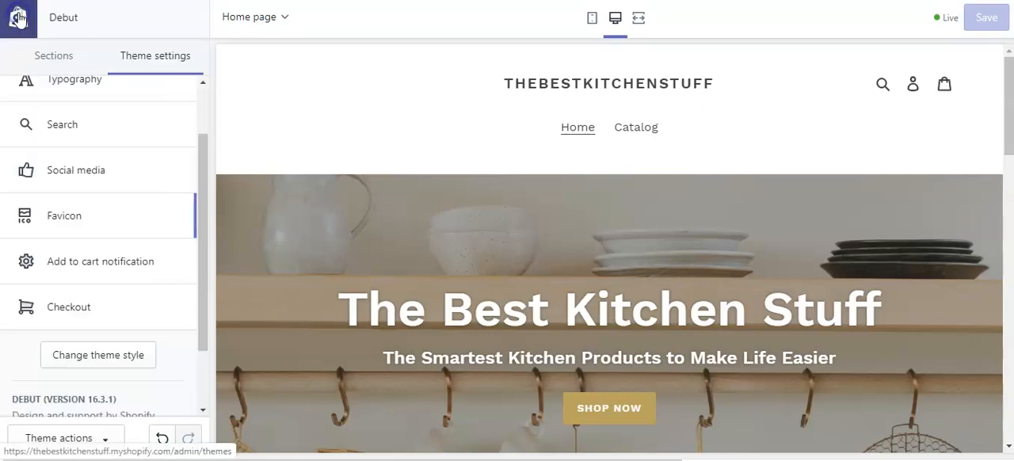
{"action": "left_click", "coordinate": [102, 269]}
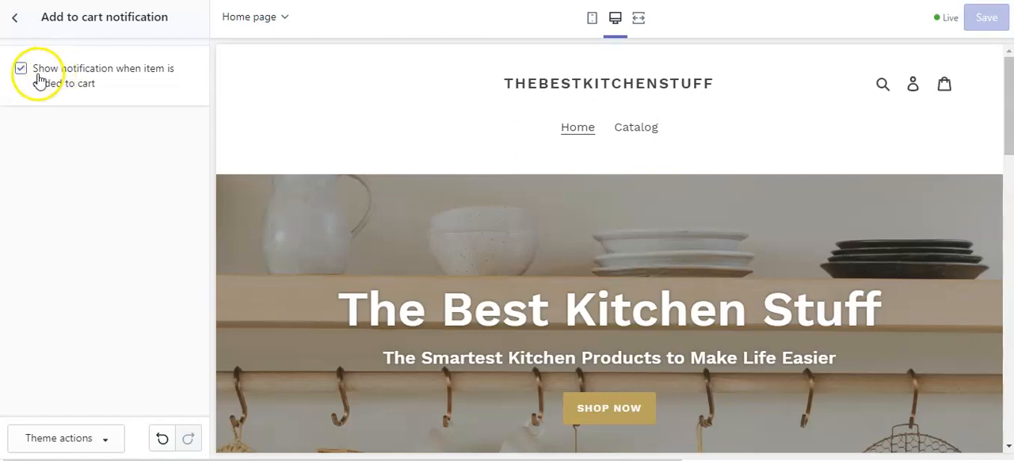
{"action": "left_click", "coordinate": [14, 17]}
Look through the checkout settings from the banner and logo down to the colors and further checkout settings.
{"action": "left_click", "coordinate": [95, 317]}
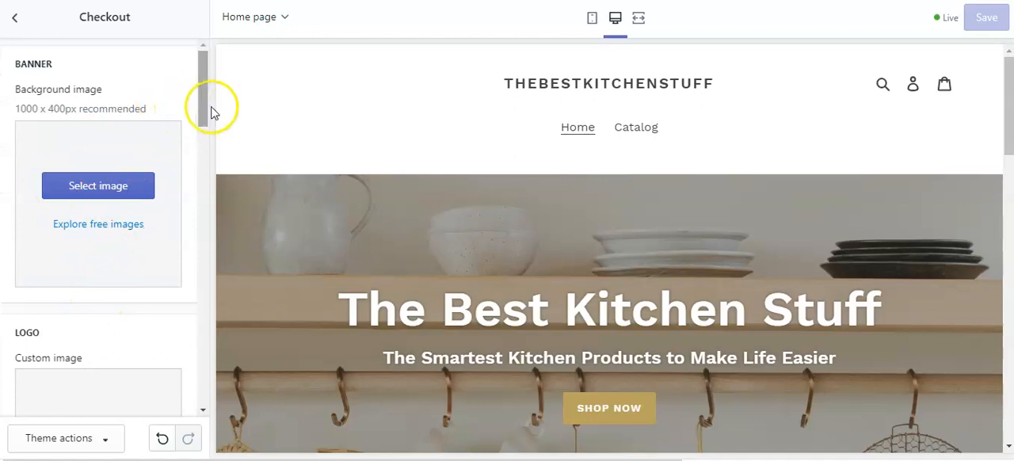
{"action": "left_click_drag", "start_coordinate": [203, 100], "coordinate": [210, 271]}
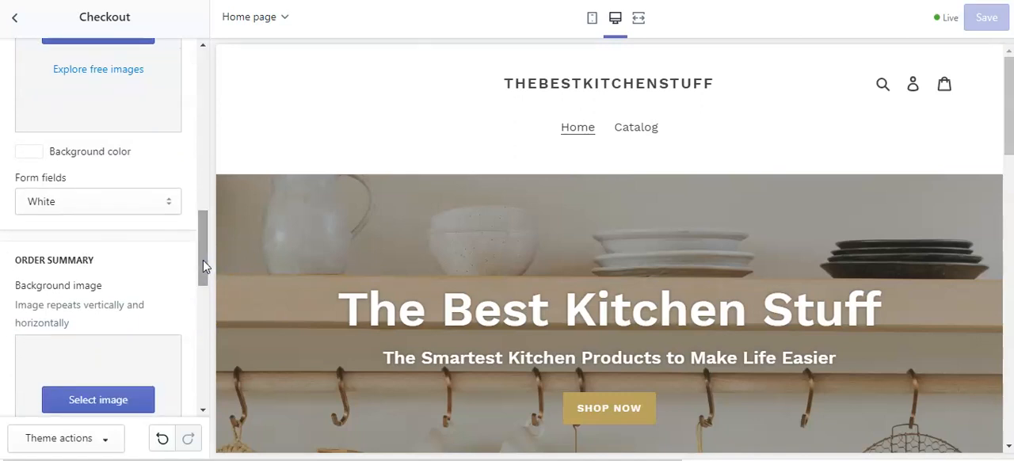
{"action": "left_click_drag", "start_coordinate": [203, 262], "coordinate": [203, 102]}
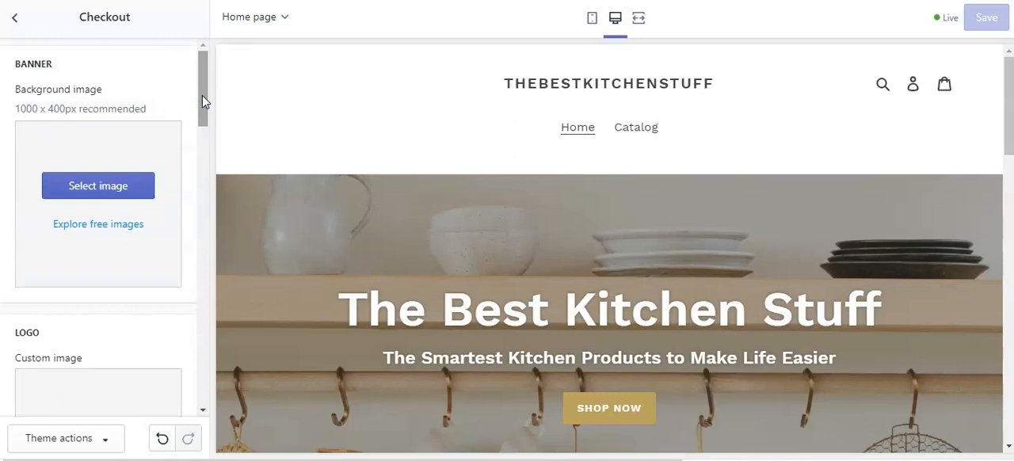
{"action": "left_click_drag", "start_coordinate": [202, 102], "coordinate": [202, 158]}
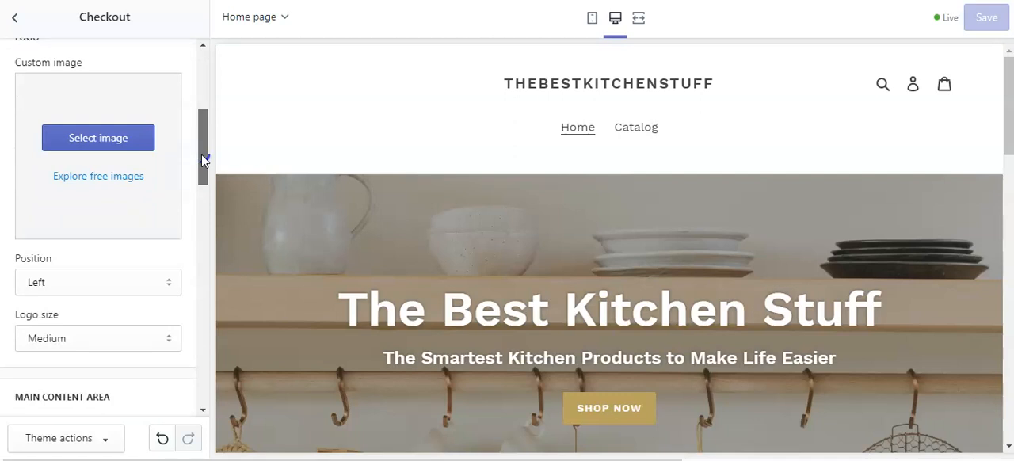
{"action": "left_click_drag", "start_coordinate": [202, 158], "coordinate": [204, 380]}
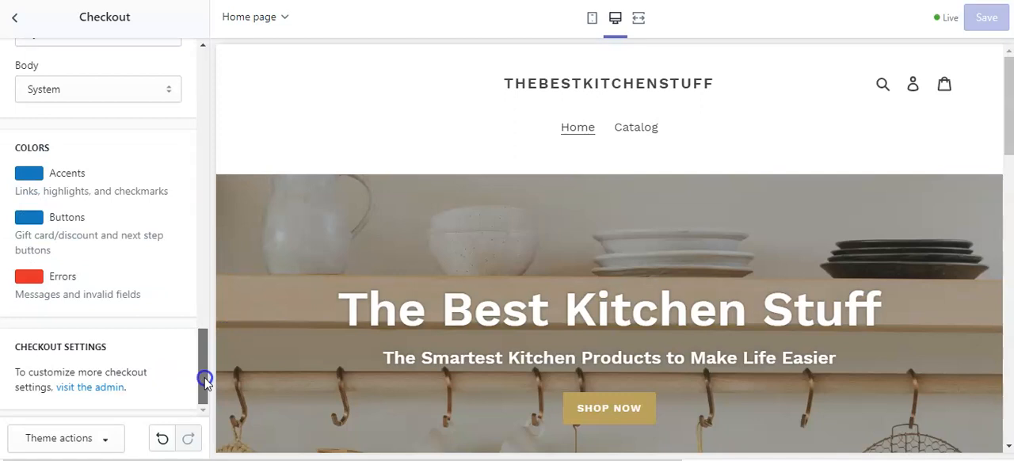
{"action": "left_click_drag", "start_coordinate": [205, 384], "coordinate": [199, 76]}
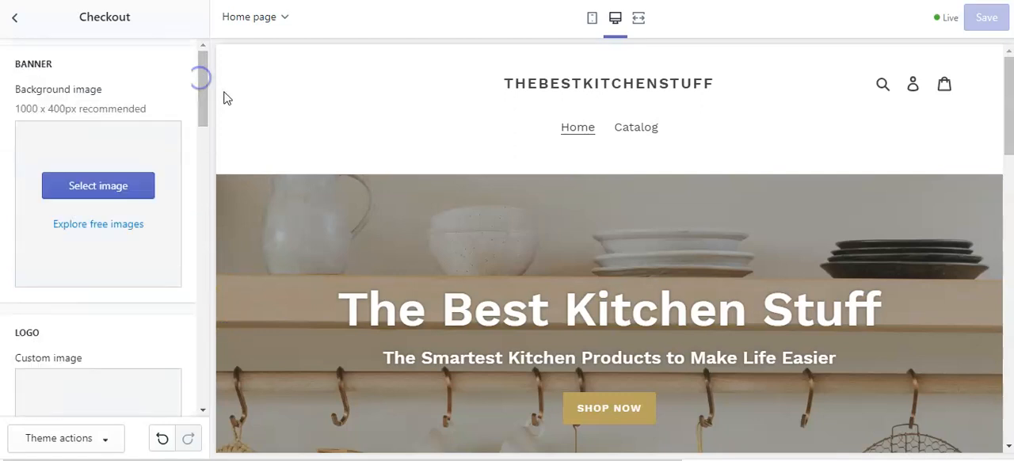
Return from the checkout settings to the full theme settings list and preview the store's password page.
{"action": "left_click", "coordinate": [15, 19]}
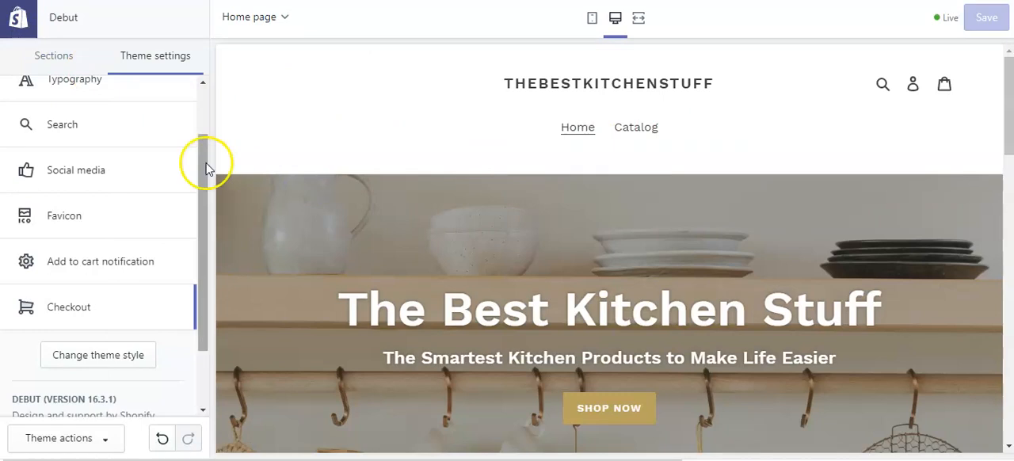
{"action": "scroll", "coordinate": [198, 182], "scroll_direction": "down", "scroll_amount": 2}
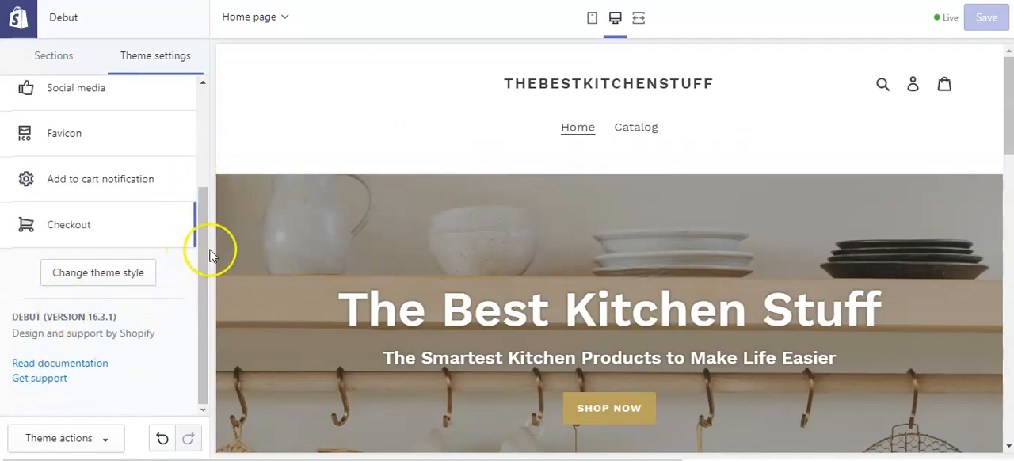
{"action": "left_click_drag", "start_coordinate": [204, 249], "coordinate": [219, 101]}
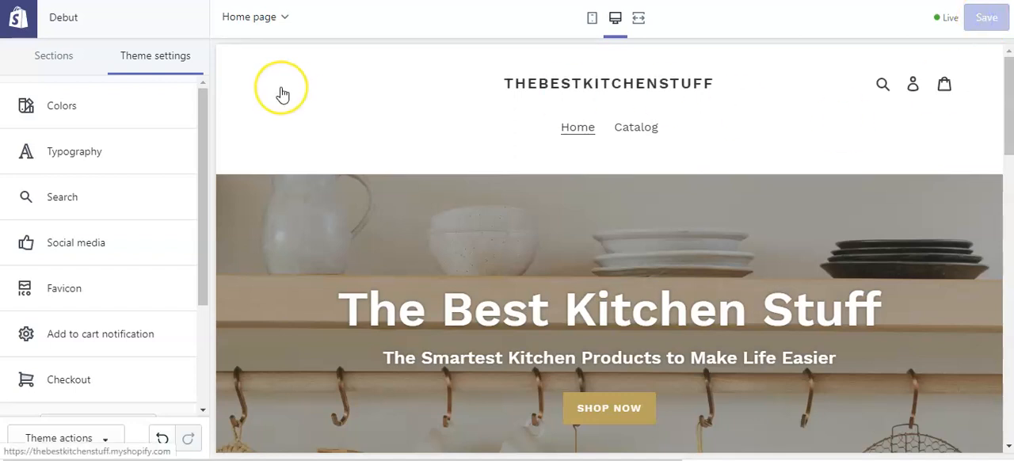
{"action": "left_click", "coordinate": [279, 25]}
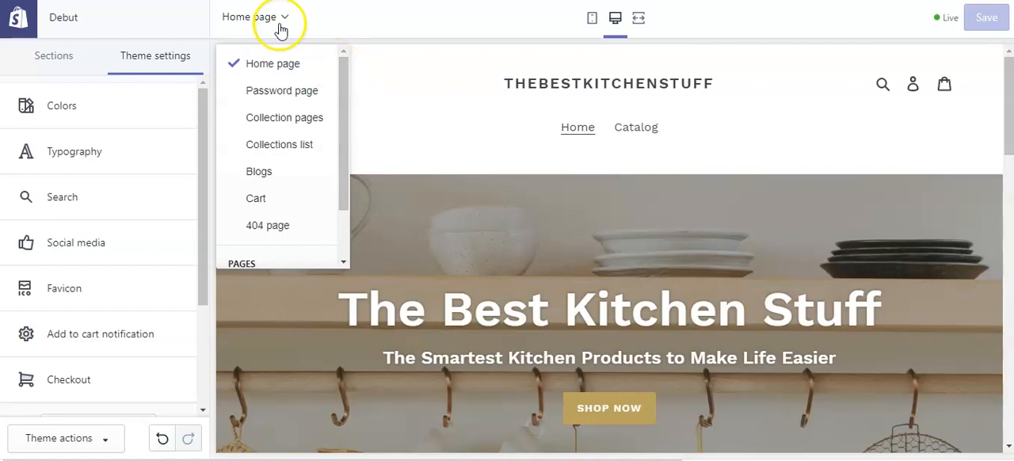
{"action": "left_click", "coordinate": [277, 92]}
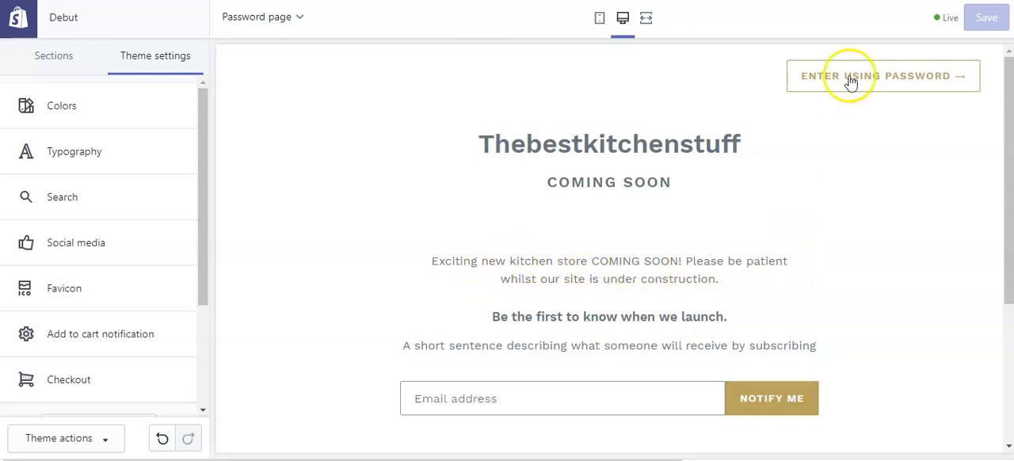
Preview the collection pages template and look over its product sorting options and footer.
{"action": "left_click", "coordinate": [260, 19]}
{"action": "left_click", "coordinate": [268, 125]}
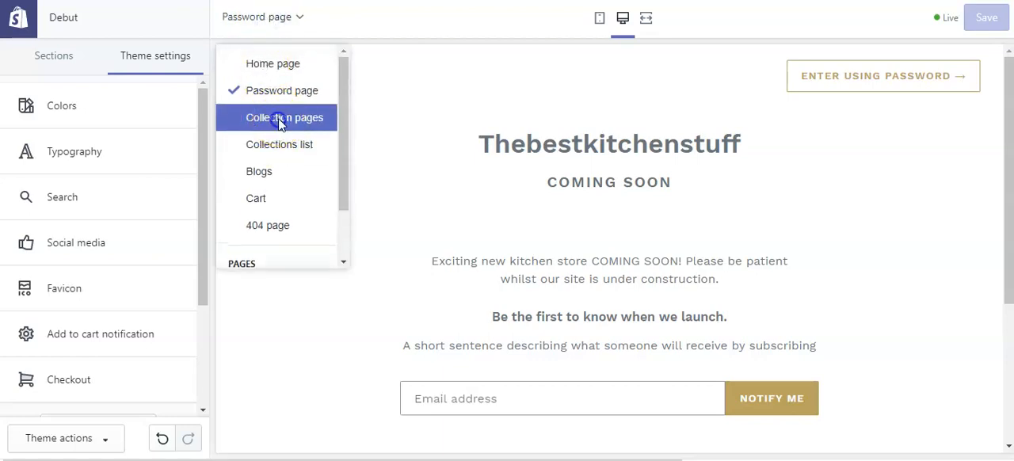
{"action": "left_click", "coordinate": [279, 119]}
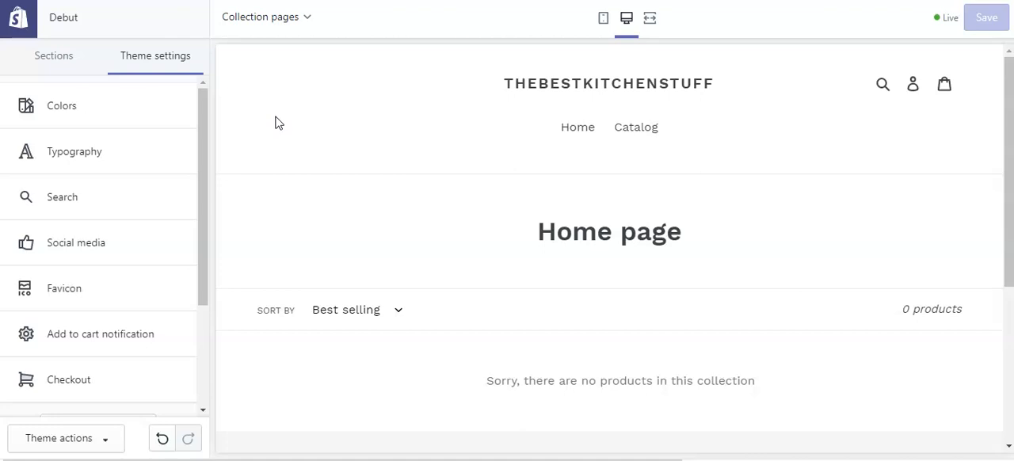
{"action": "left_click", "coordinate": [212, 121]}
{"action": "scroll", "coordinate": [396, 233], "scroll_direction": "down", "scroll_amount": 1}
{"action": "left_click", "coordinate": [393, 244]}
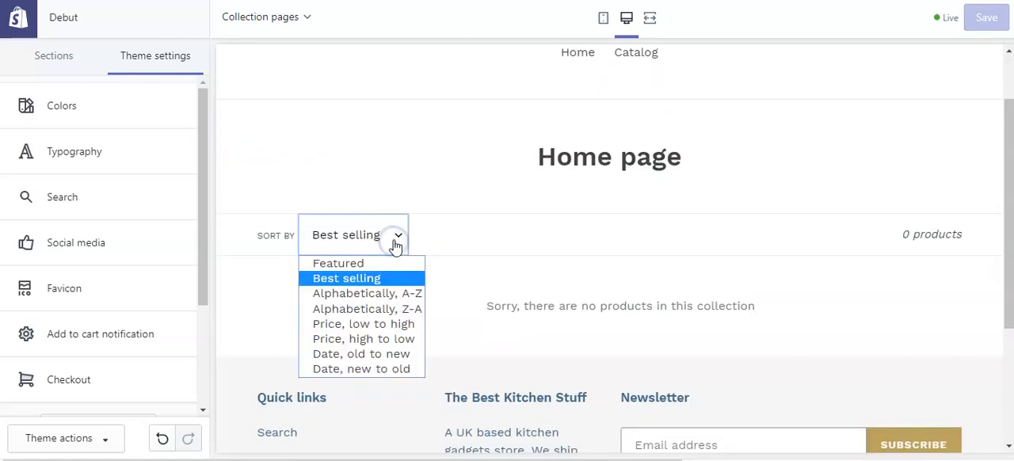
{"action": "left_click", "coordinate": [469, 195]}
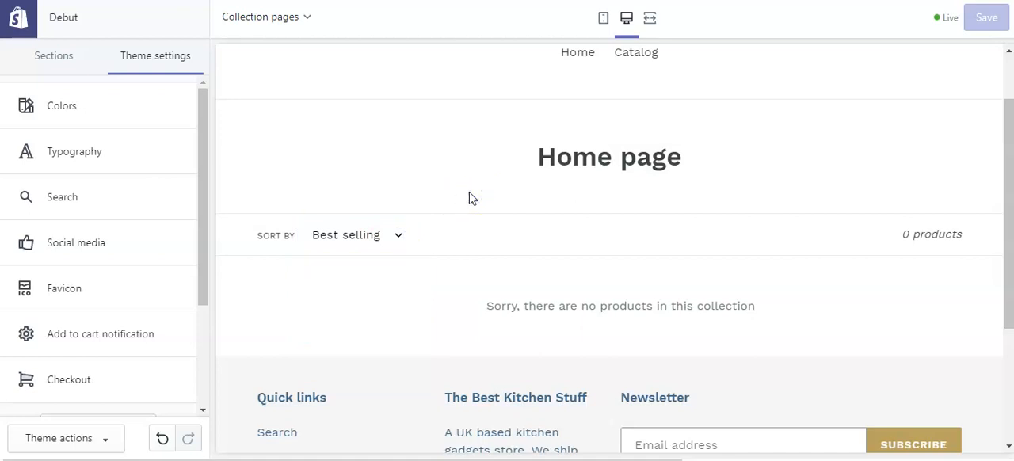
{"action": "scroll", "coordinate": [278, 179], "scroll_direction": "up", "scroll_amount": 1}
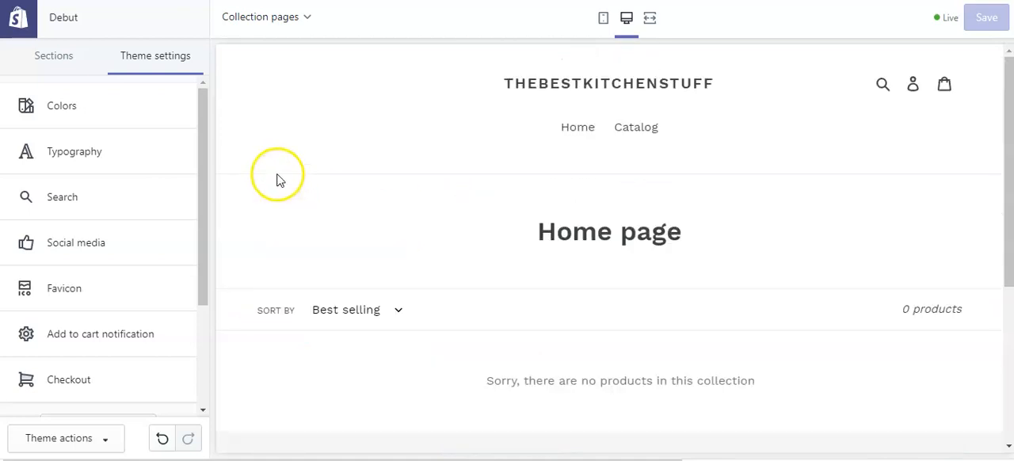
Preview the cart page and look it over from header to footer.
{"action": "left_click", "coordinate": [268, 17]}
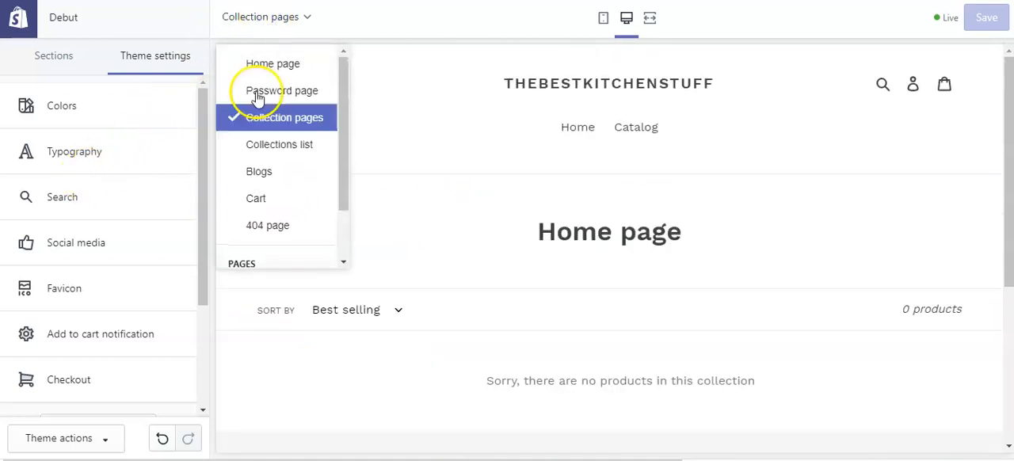
{"action": "left_click", "coordinate": [261, 200]}
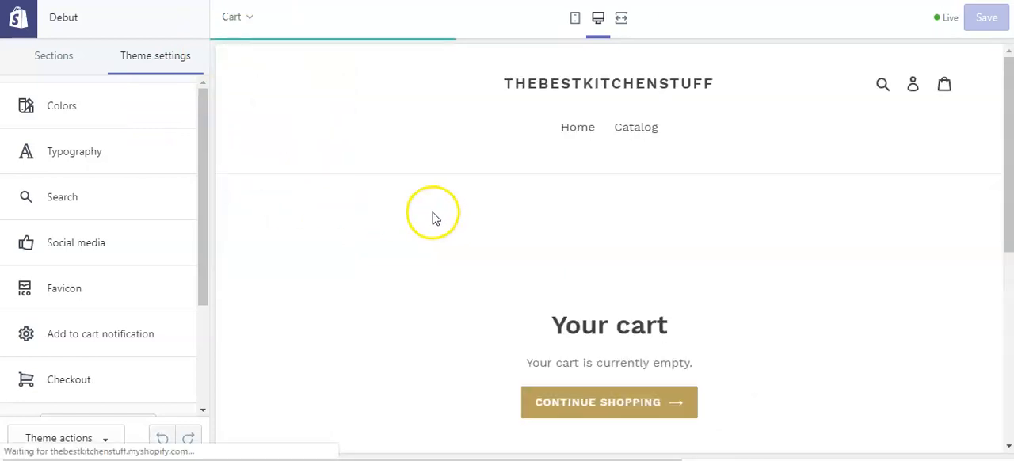
{"action": "scroll", "coordinate": [745, 253], "scroll_direction": "down", "scroll_amount": 2}
{"action": "scroll", "coordinate": [786, 233], "scroll_direction": "up", "scroll_amount": 2}
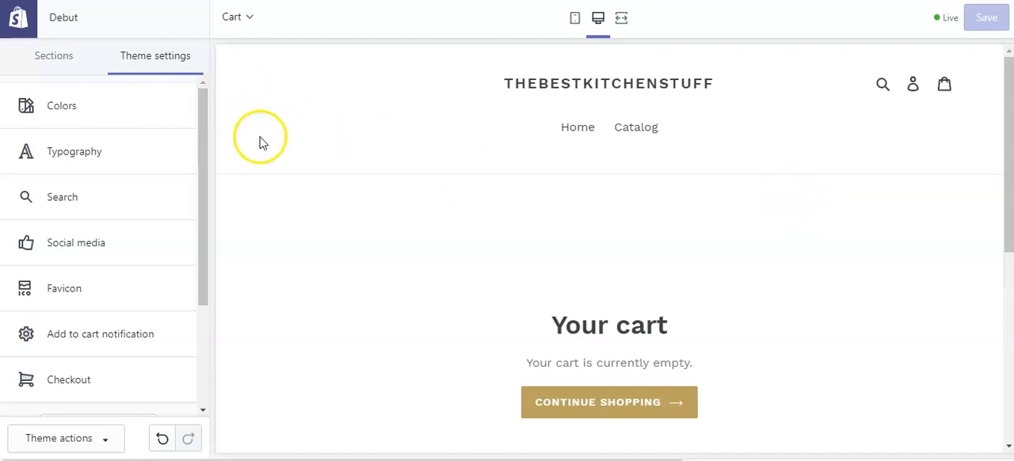
{"action": "left_click_drag", "start_coordinate": [201, 243], "coordinate": [221, 190]}
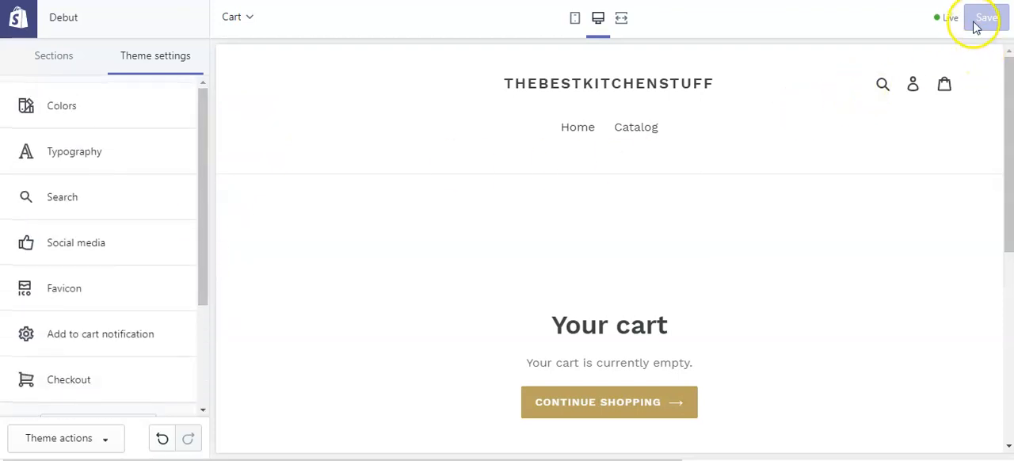
Exit the theme editor to the Themes page and review the current Debut theme's preview and the theme library.
{"action": "left_click", "coordinate": [18, 19]}
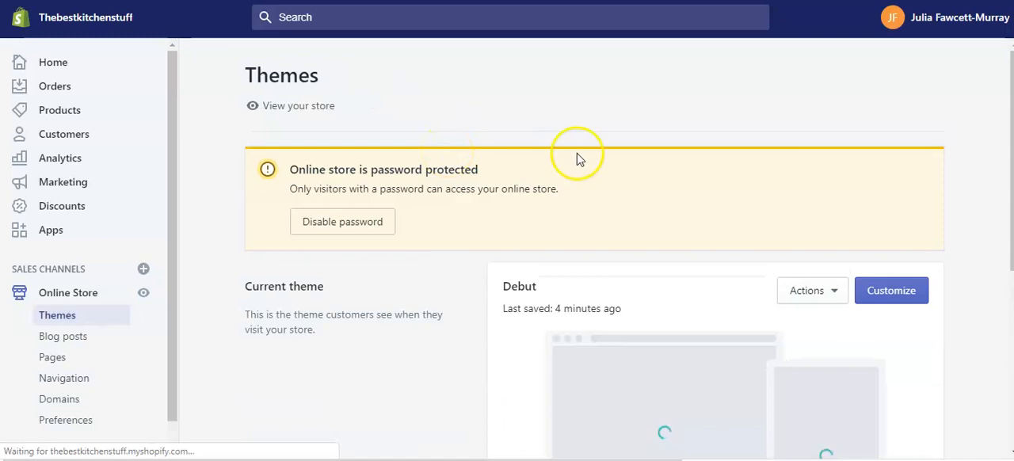
{"action": "scroll", "coordinate": [668, 120], "scroll_direction": "down", "scroll_amount": 2}
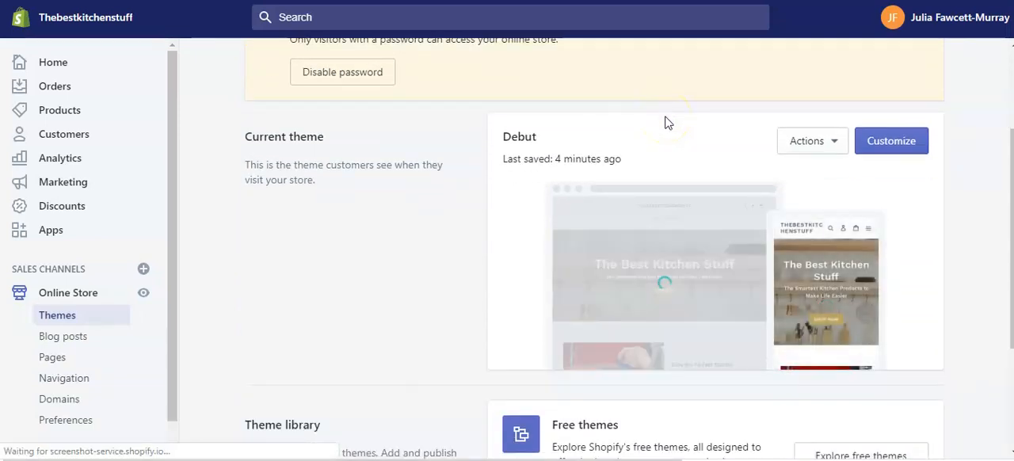
{"action": "scroll", "coordinate": [610, 300], "scroll_direction": "down", "scroll_amount": 1}
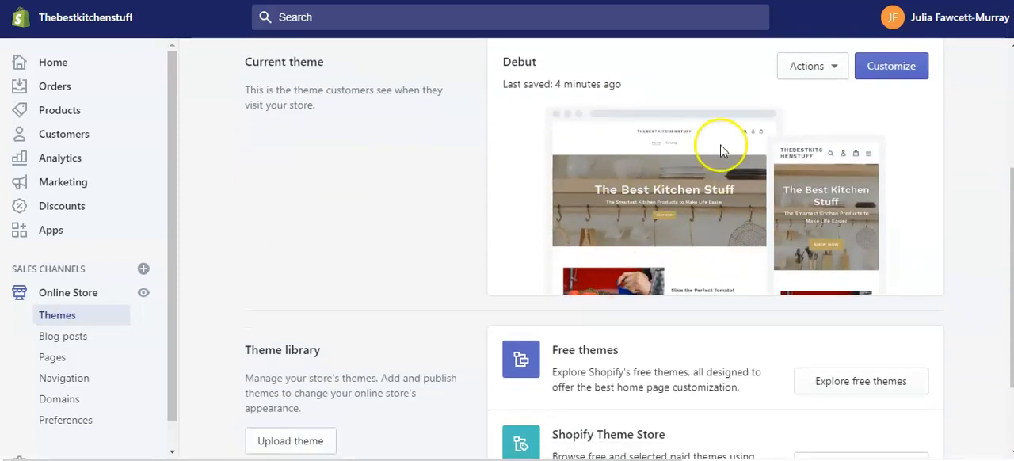
{"action": "scroll", "coordinate": [734, 205], "scroll_direction": "up", "scroll_amount": 1}
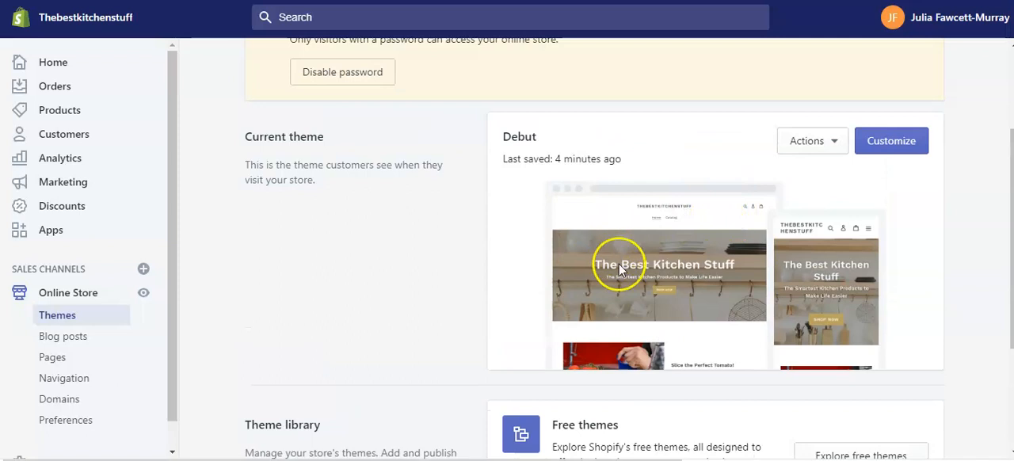
{"action": "scroll", "coordinate": [712, 298], "scroll_direction": "up", "scroll_amount": 2}
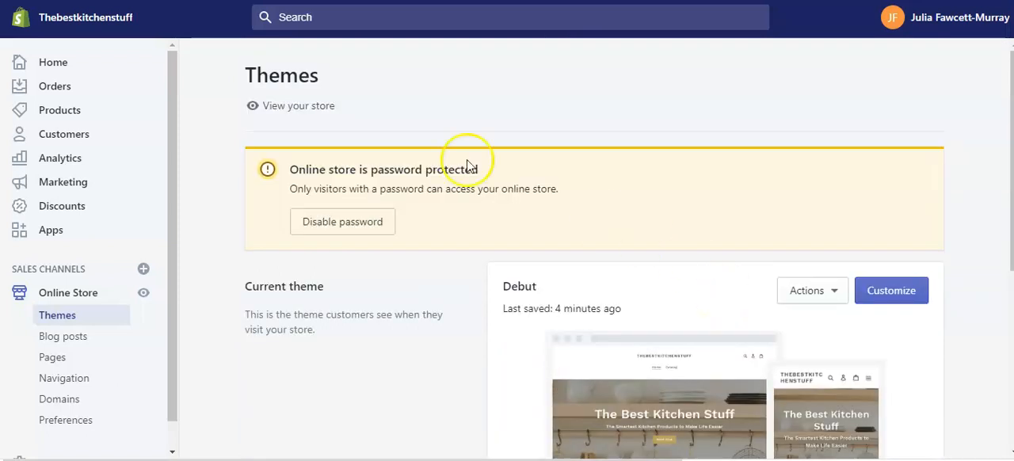
View the online store and look through its home page from the hero banner to the footer.
{"action": "left_click", "coordinate": [291, 107]}
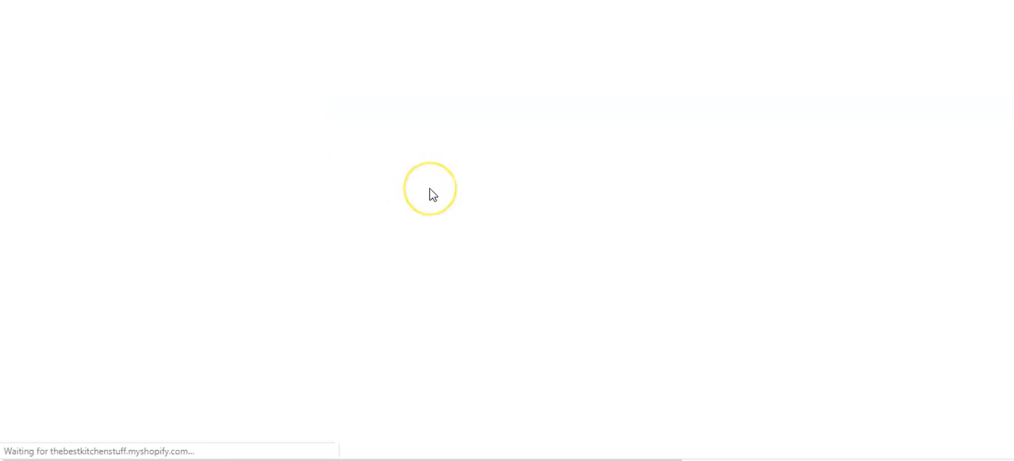
{"action": "scroll", "coordinate": [657, 167], "scroll_direction": "down", "scroll_amount": 3}
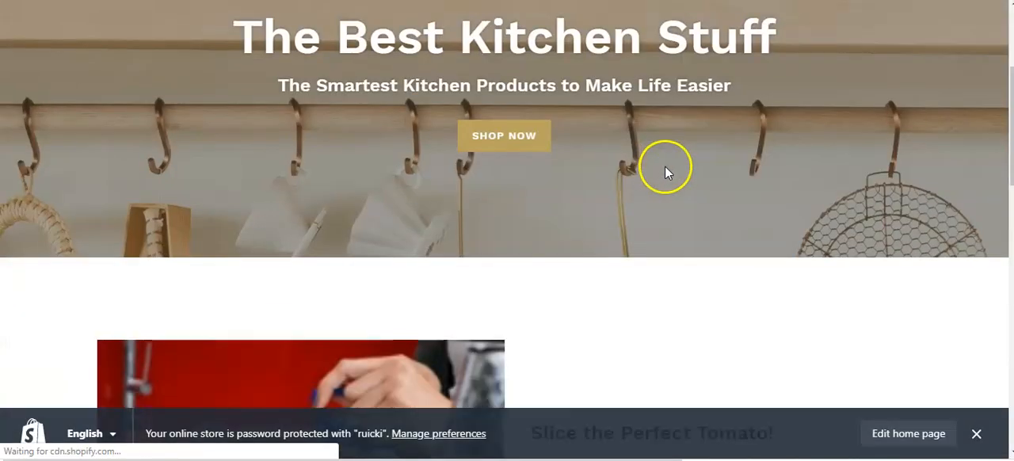
{"action": "scroll", "coordinate": [665, 165], "scroll_direction": "down", "scroll_amount": 7}
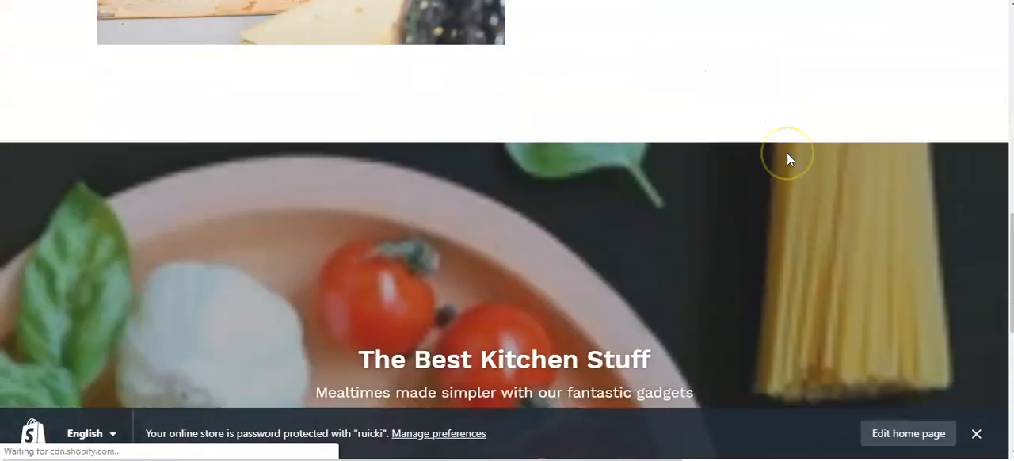
{"action": "scroll", "coordinate": [786, 158], "scroll_direction": "down", "scroll_amount": 2}
{"action": "scroll", "coordinate": [784, 149], "scroll_direction": "down", "scroll_amount": 3}
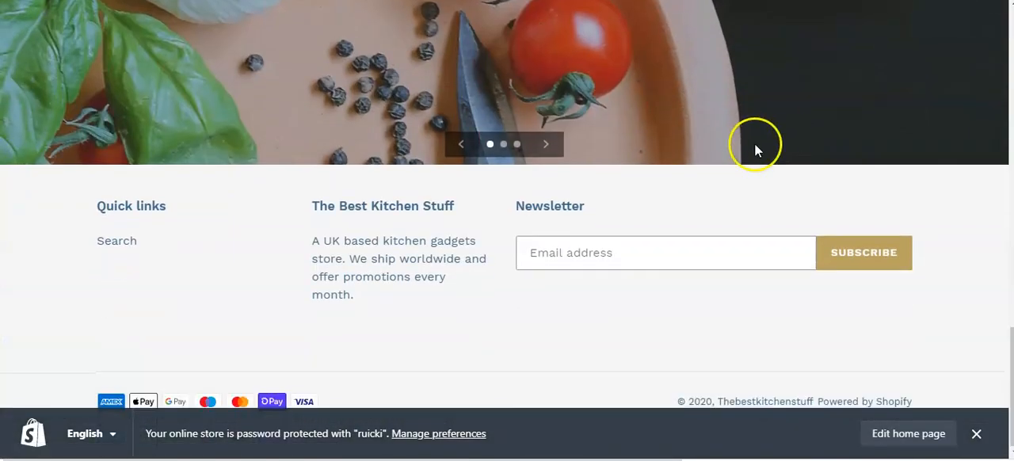
{"action": "scroll", "coordinate": [755, 144], "scroll_direction": "up", "scroll_amount": 15}
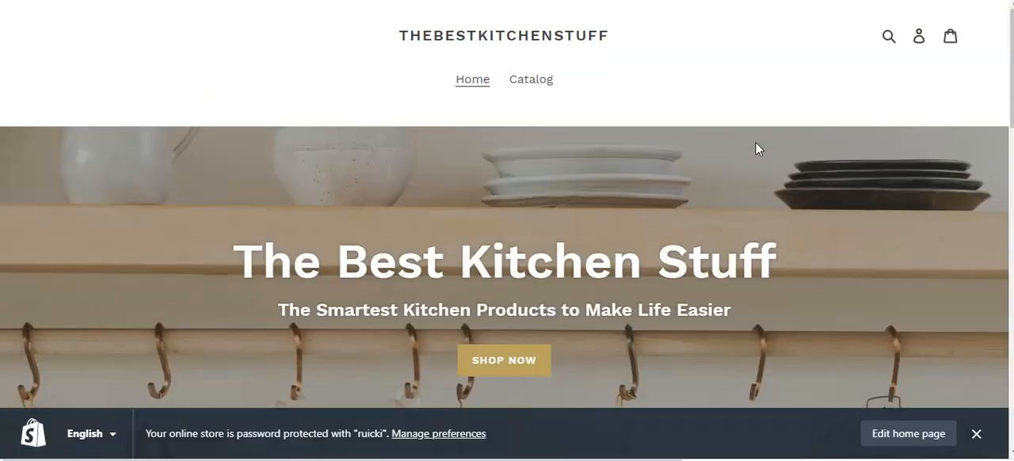